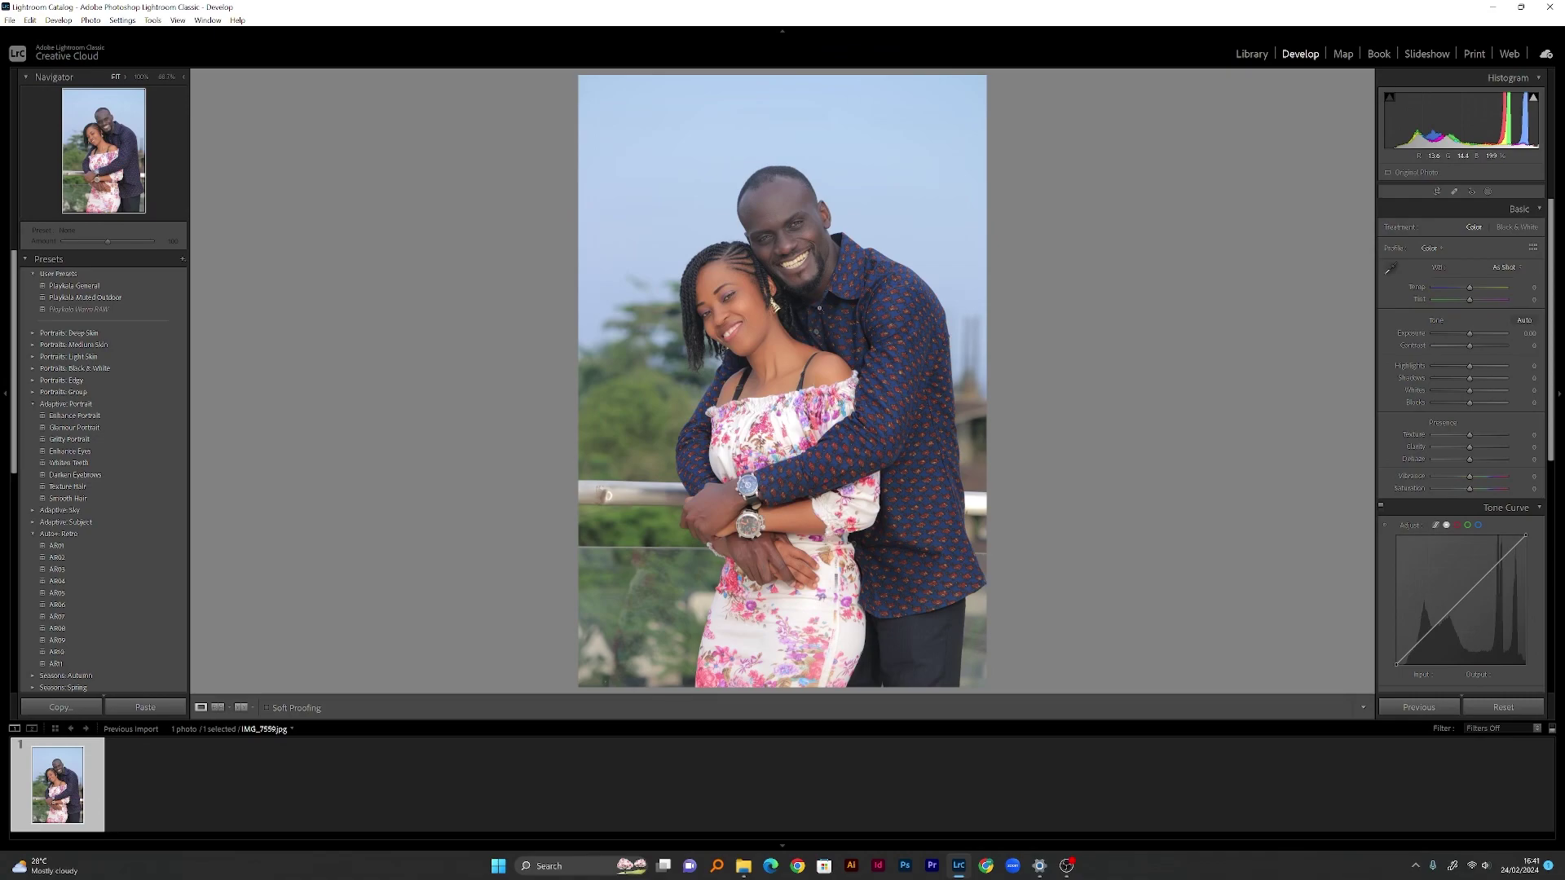
Warm the photo's temperature slightly, shift the tint to -5, and compare the couple's faces with the original
{"action": "left_click", "coordinate": [794, 246]}
{"action": "left_click", "coordinate": [789, 334]}
{"action": "left_click_drag", "start_coordinate": [1470, 290], "coordinate": [1471, 289]}
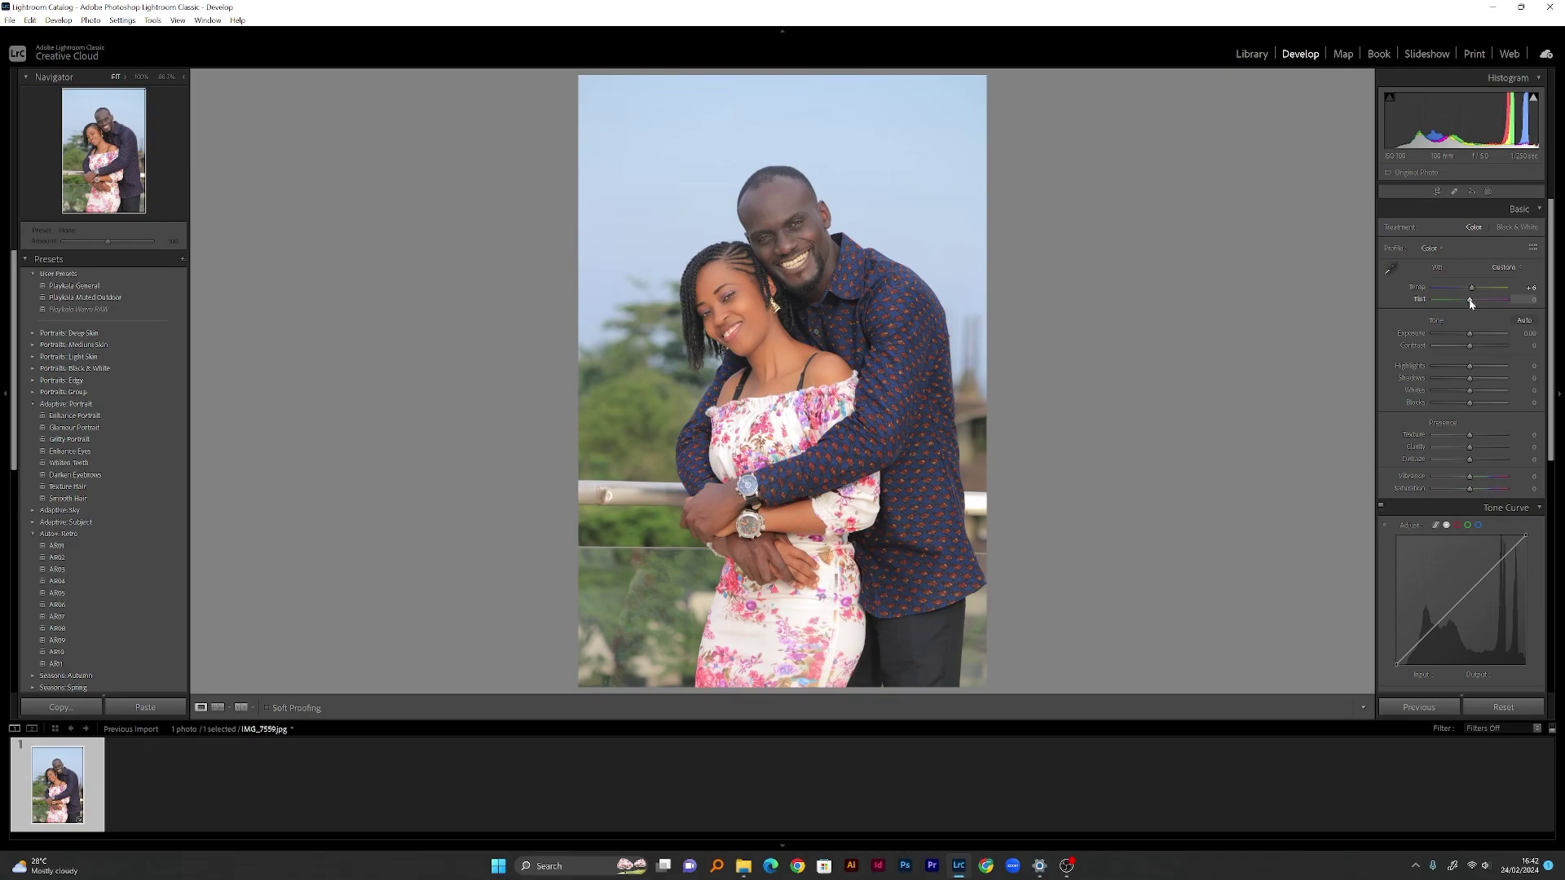
{"action": "left_click_drag", "start_coordinate": [1471, 300], "coordinate": [1469, 303]}
{"action": "left_click", "coordinate": [780, 253]}
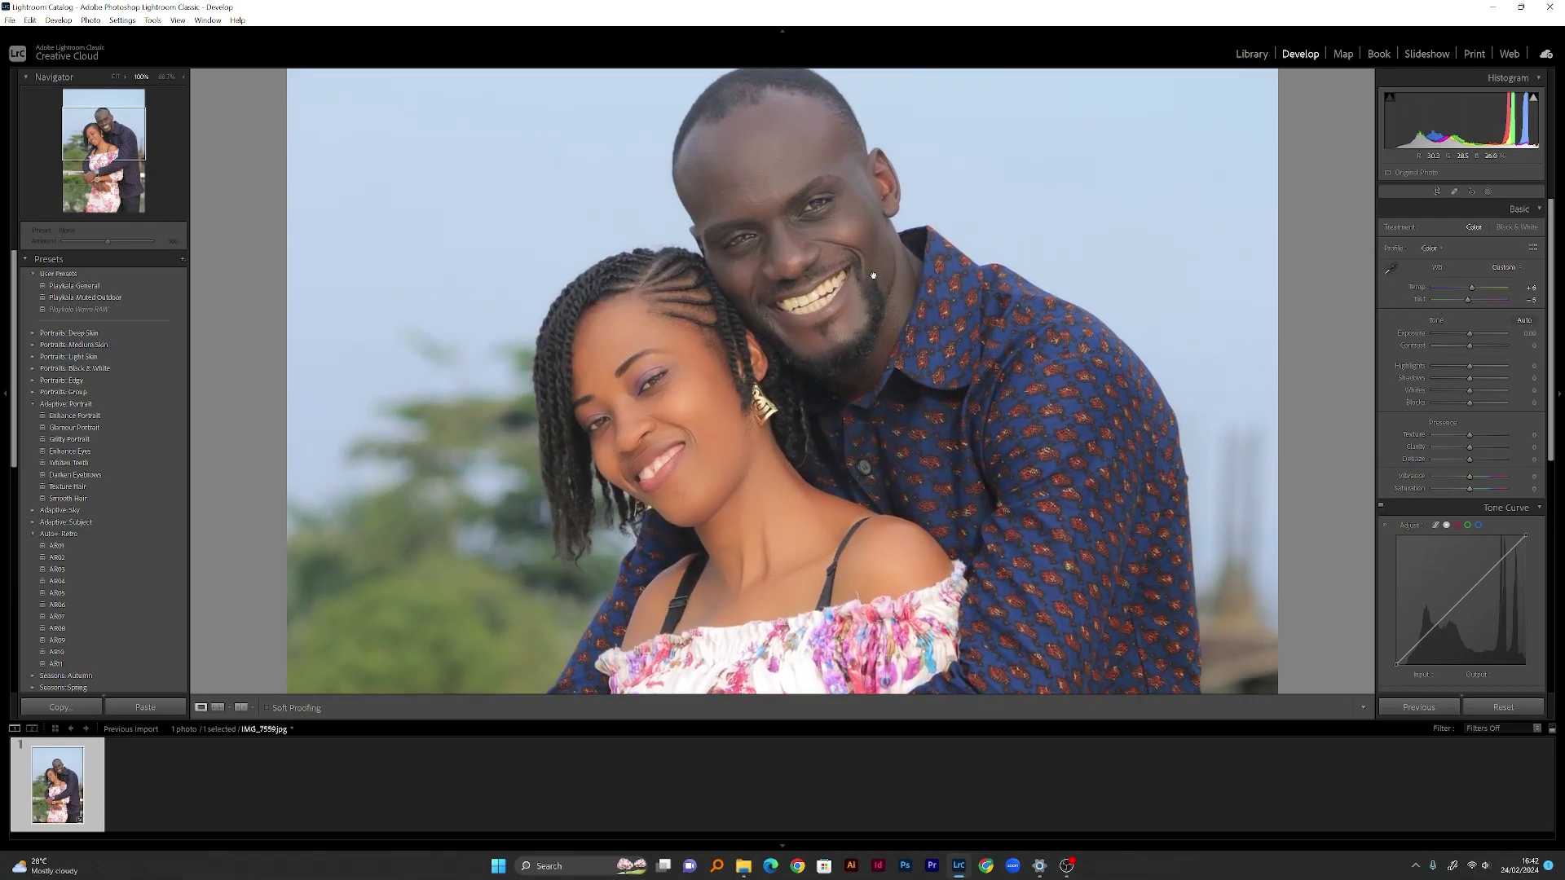
{"action": "key", "text": "backslash"}
{"action": "key", "text": "backslash"}
{"action": "key", "text": "backslash"}
{"action": "left_click", "coordinate": [851, 301]}
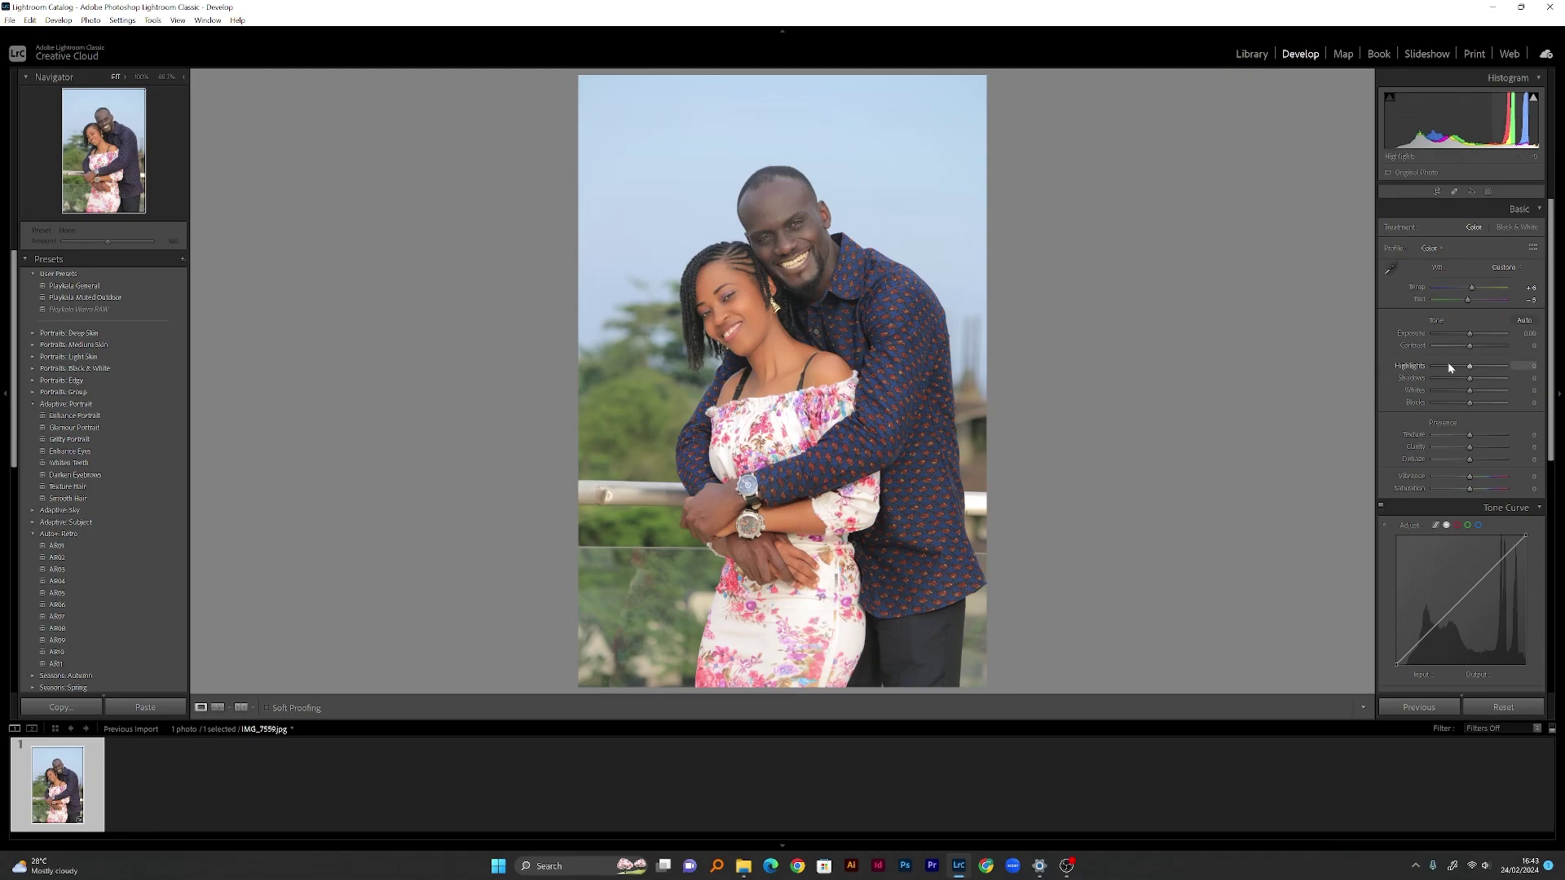
Set Highlights to -60, Shadows to +15 and Blacks to -20, and raise Whites slightly
{"action": "left_click_drag", "start_coordinate": [1455, 367], "coordinate": [1448, 368]}
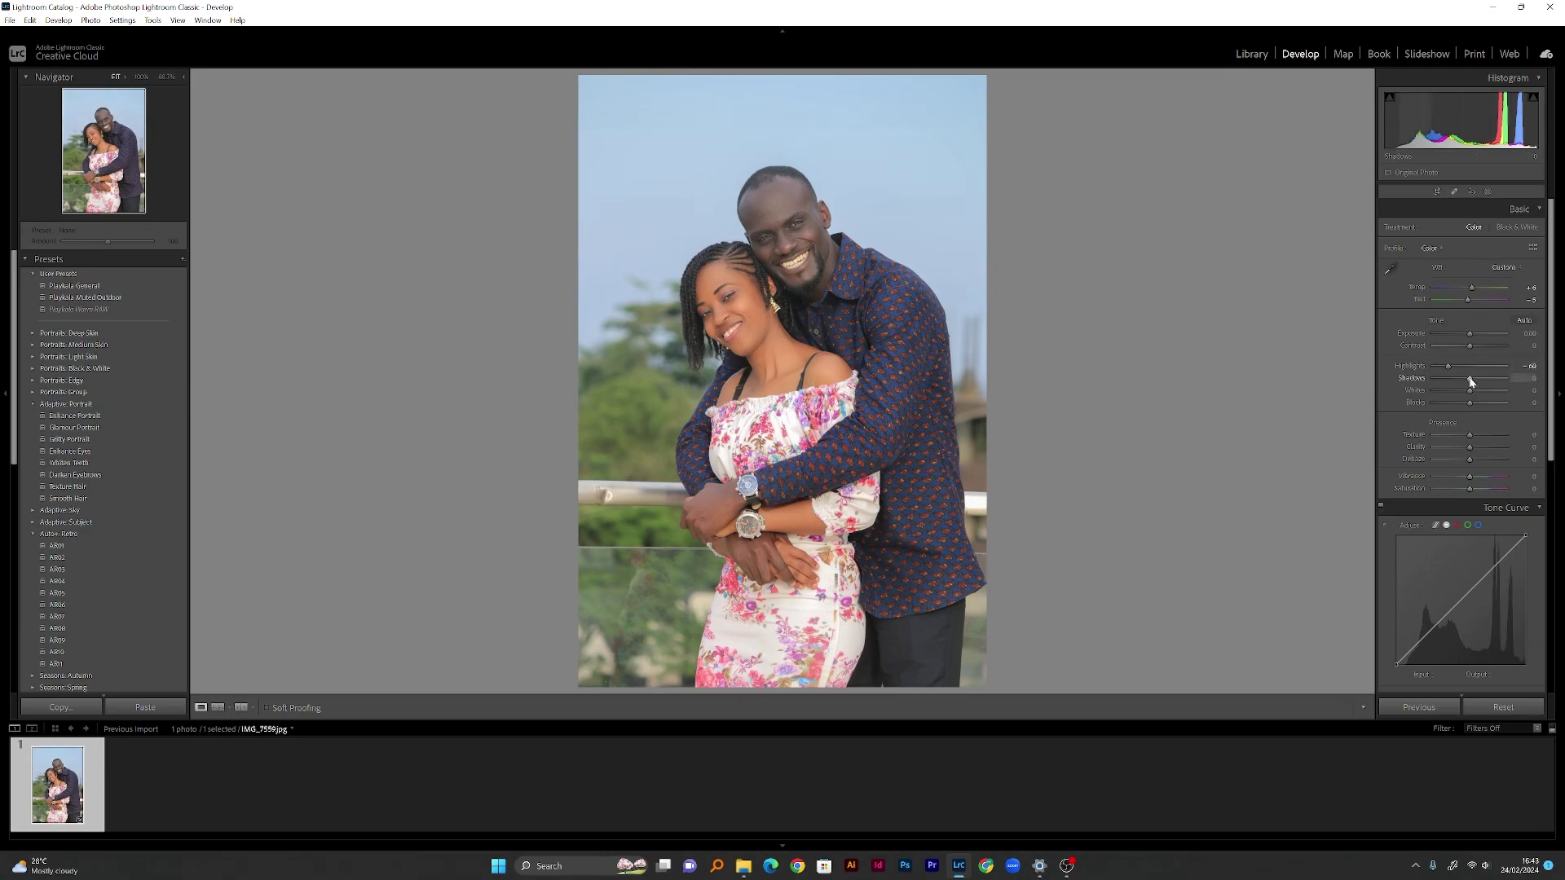
{"action": "left_click_drag", "start_coordinate": [1470, 381], "coordinate": [1476, 381]}
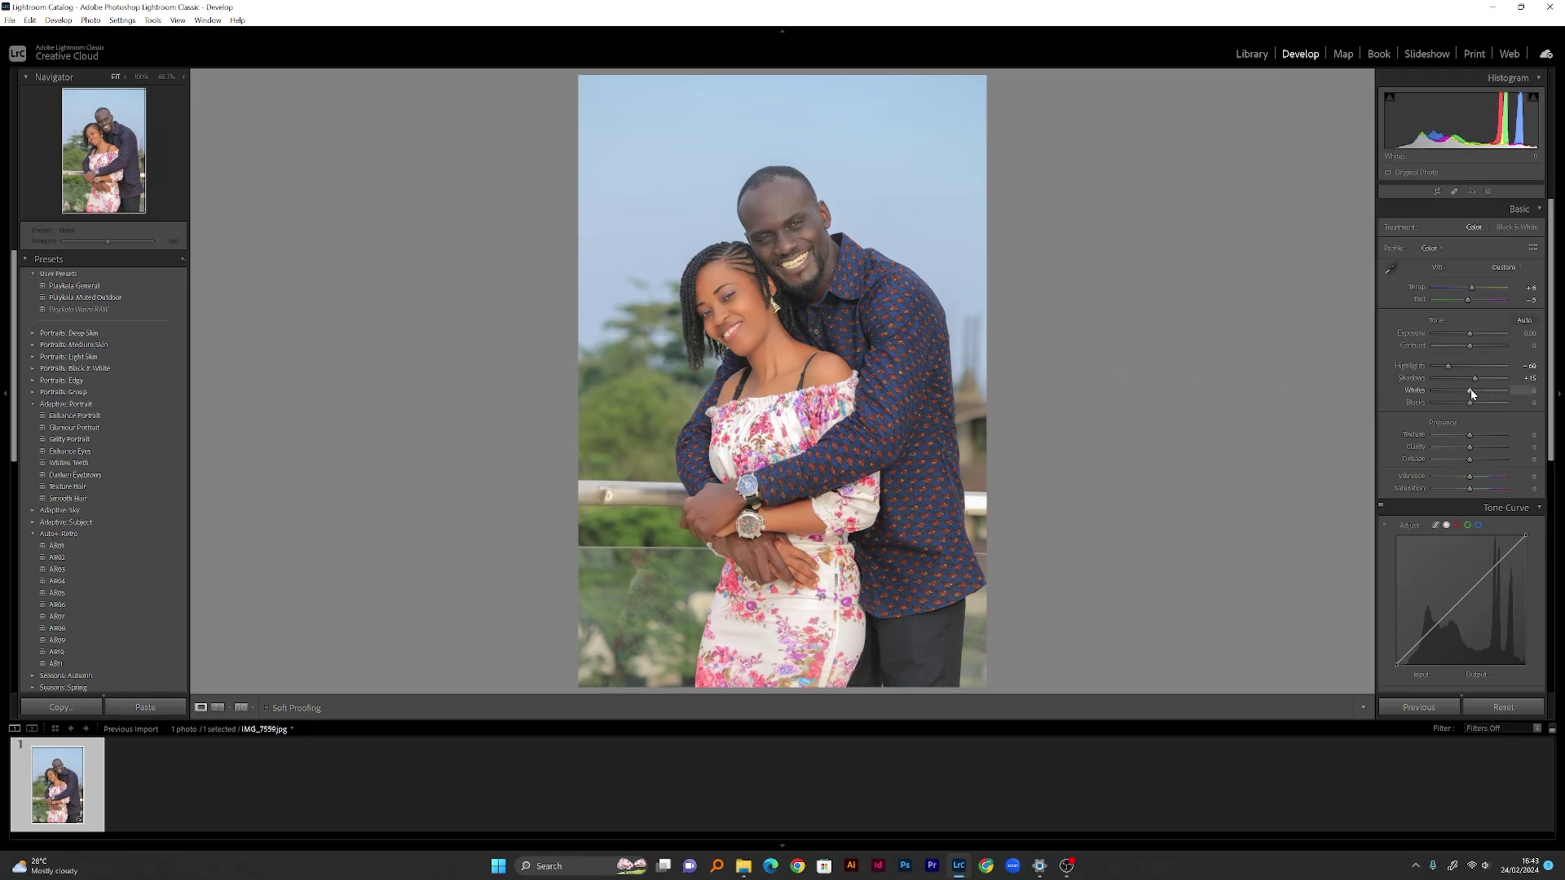
{"action": "mouse_move", "coordinate": [1478, 393]}
{"action": "left_mouse_down"}
{"action": "mouse_move", "coordinate": [1435, 392]}
{"action": "mouse_move", "coordinate": [1491, 401]}
{"action": "mouse_move", "coordinate": [1472, 398]}
{"action": "left_mouse_up"}
{"action": "left_click_drag", "start_coordinate": [1469, 402], "coordinate": [1455, 399]}
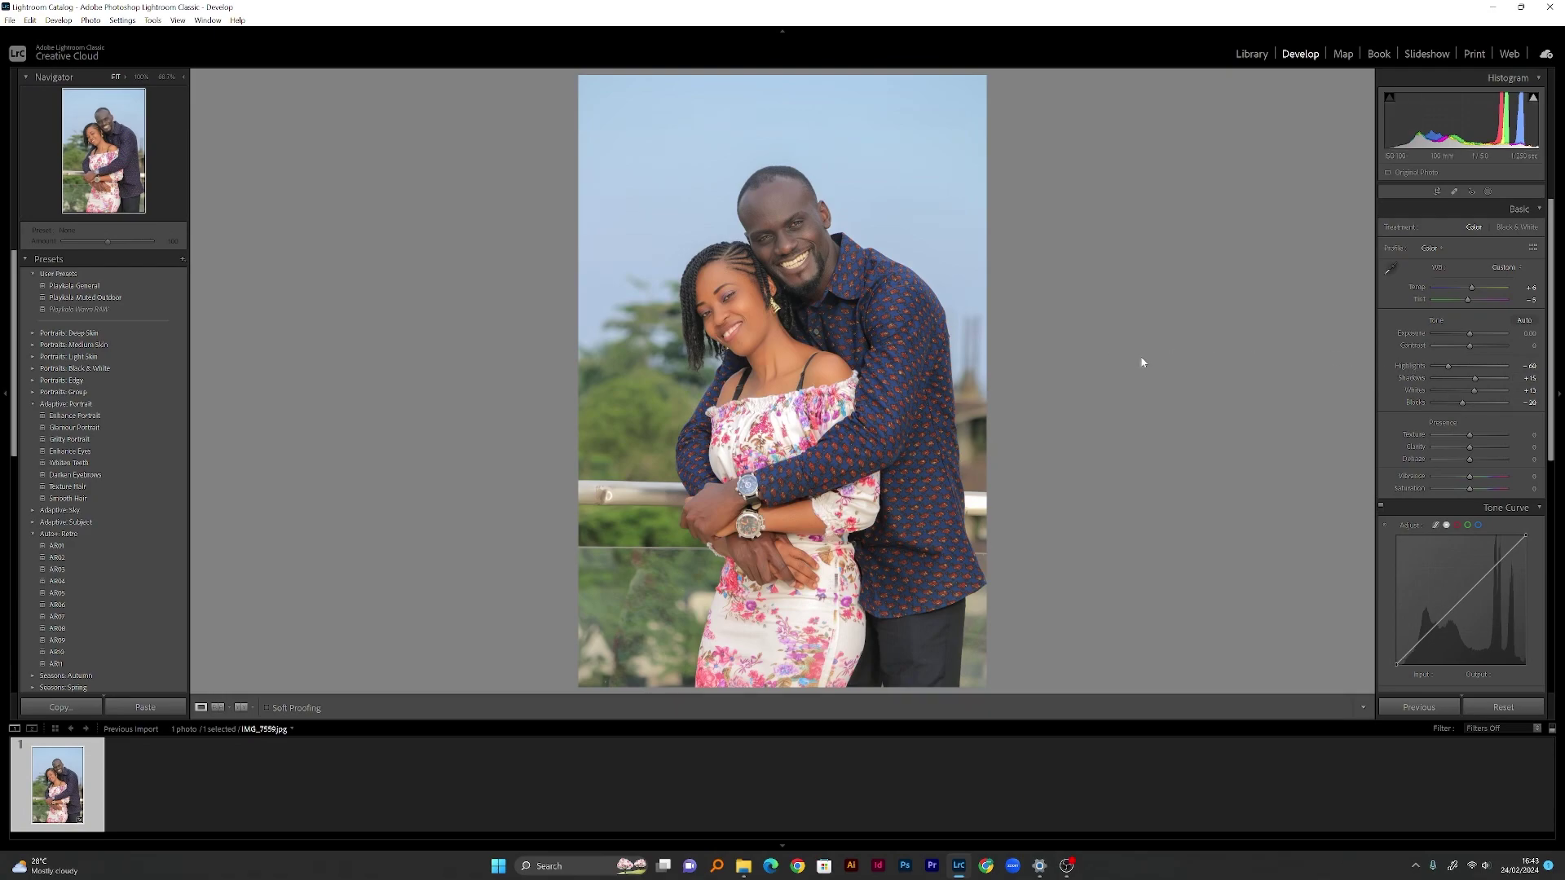
Raise Texture and Clarity to about +12 each and set Dehaze to about +9
{"action": "scroll", "coordinate": [1551, 383], "scroll_direction": "down", "scroll_amount": 2}
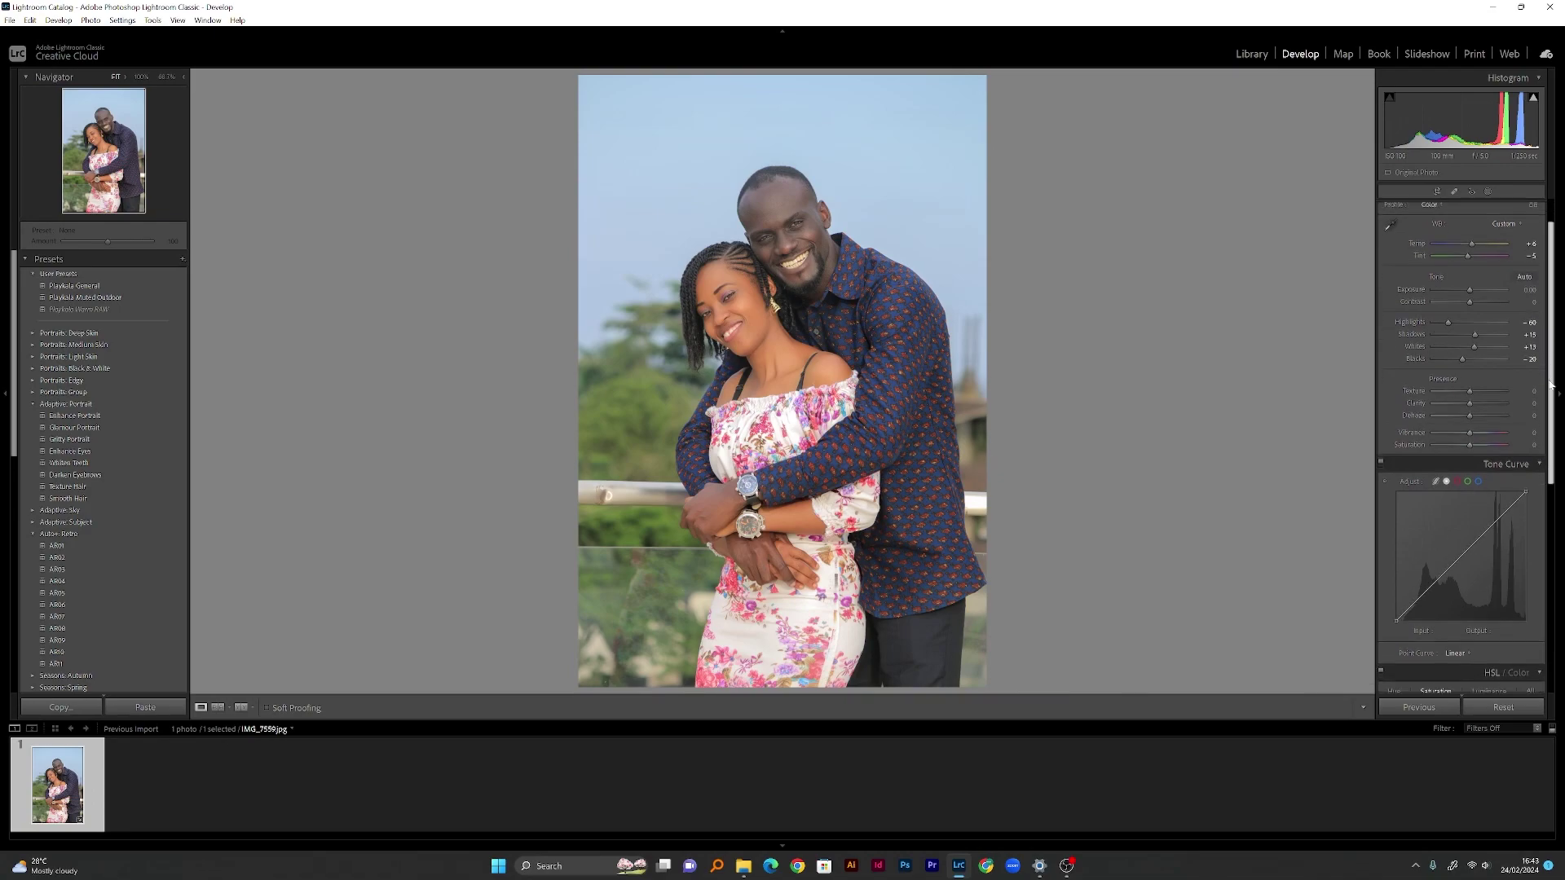
{"action": "scroll", "coordinate": [1551, 383], "scroll_direction": "down", "scroll_amount": 1}
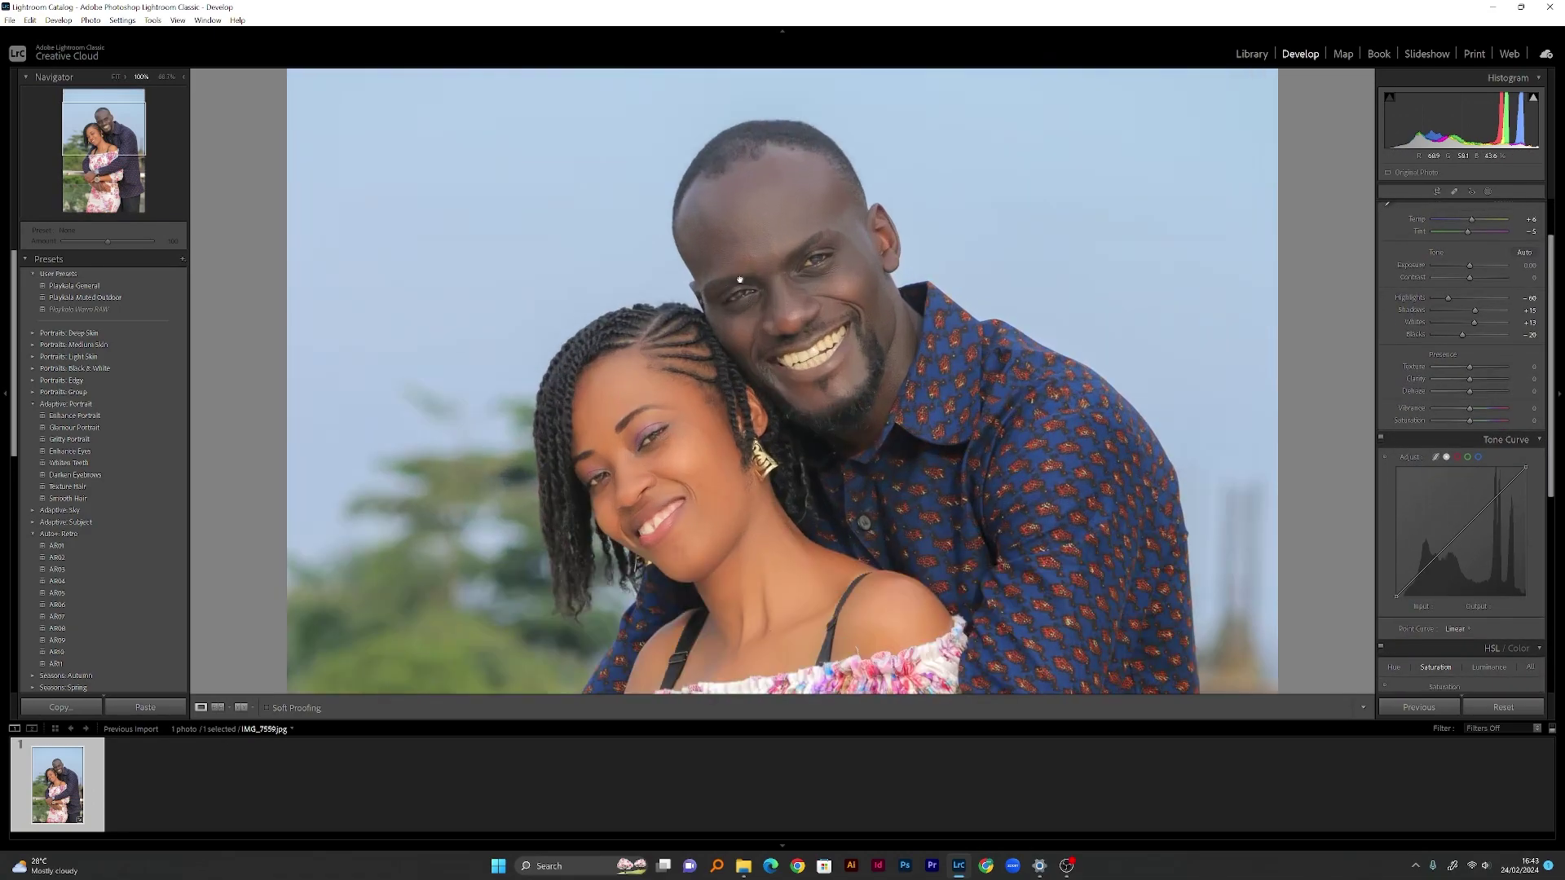
{"action": "left_click", "coordinate": [780, 317]}
{"action": "left_click_drag", "start_coordinate": [1475, 366], "coordinate": [1473, 367]}
{"action": "left_click_drag", "start_coordinate": [1470, 383], "coordinate": [1470, 374]}
{"action": "left_click_drag", "start_coordinate": [1470, 393], "coordinate": [1476, 393]}
{"action": "left_click", "coordinate": [1270, 422]}
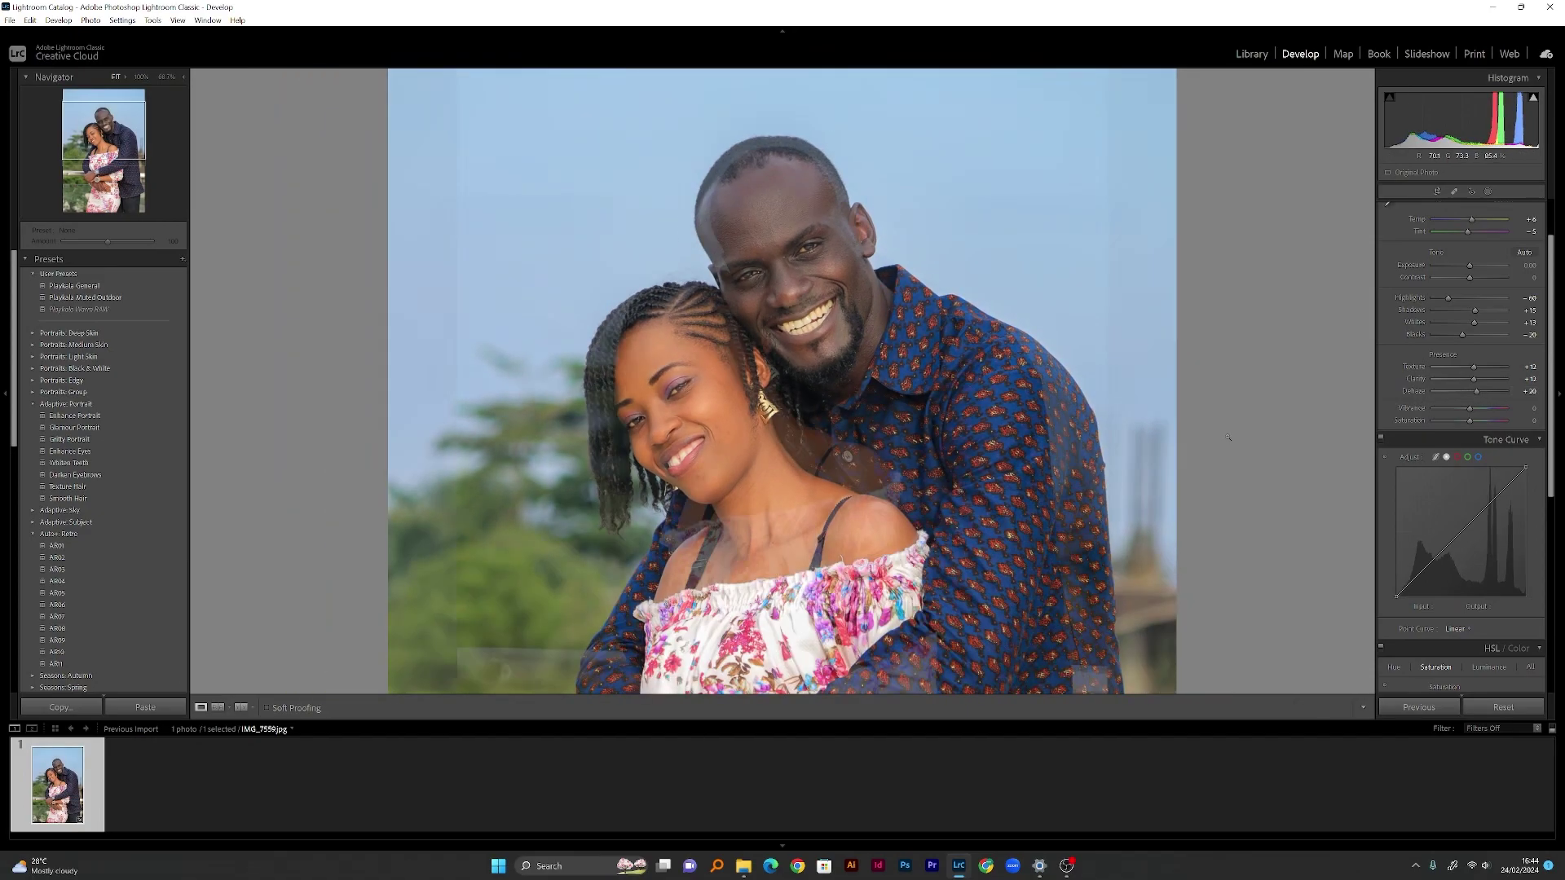
{"action": "left_click_drag", "start_coordinate": [1479, 392], "coordinate": [1471, 395]}
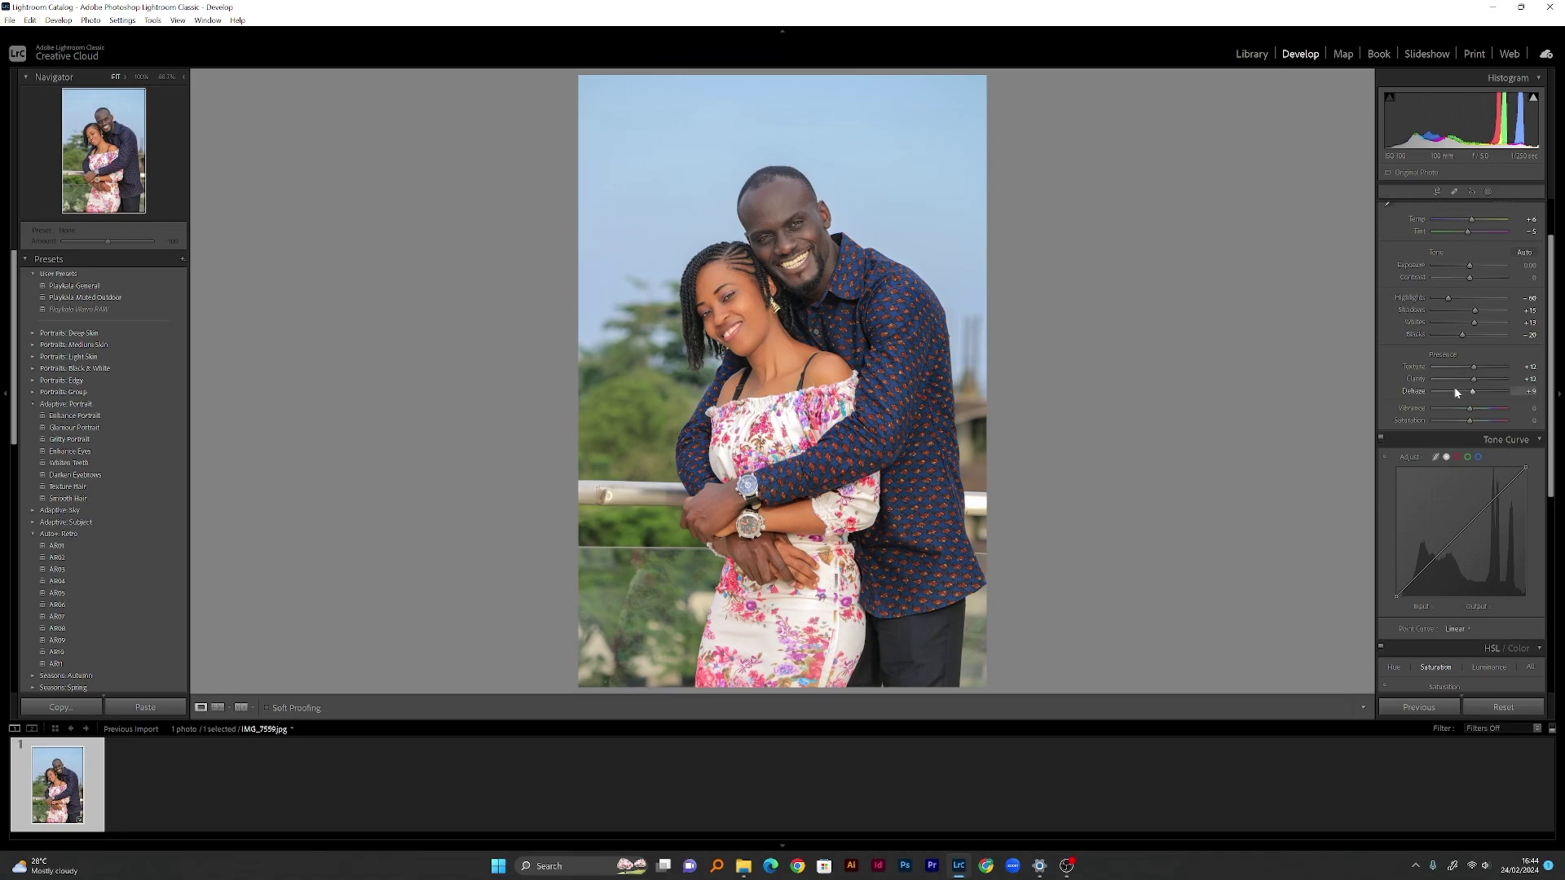
In the parametric tone curve, set Highlights to -15, Lights to +12 and Shadows to -10, leaving Darks at 0
{"action": "left_click_drag", "start_coordinate": [1550, 353], "coordinate": [1547, 372]}
{"action": "left_click_drag", "start_coordinate": [1547, 379], "coordinate": [1547, 420]}
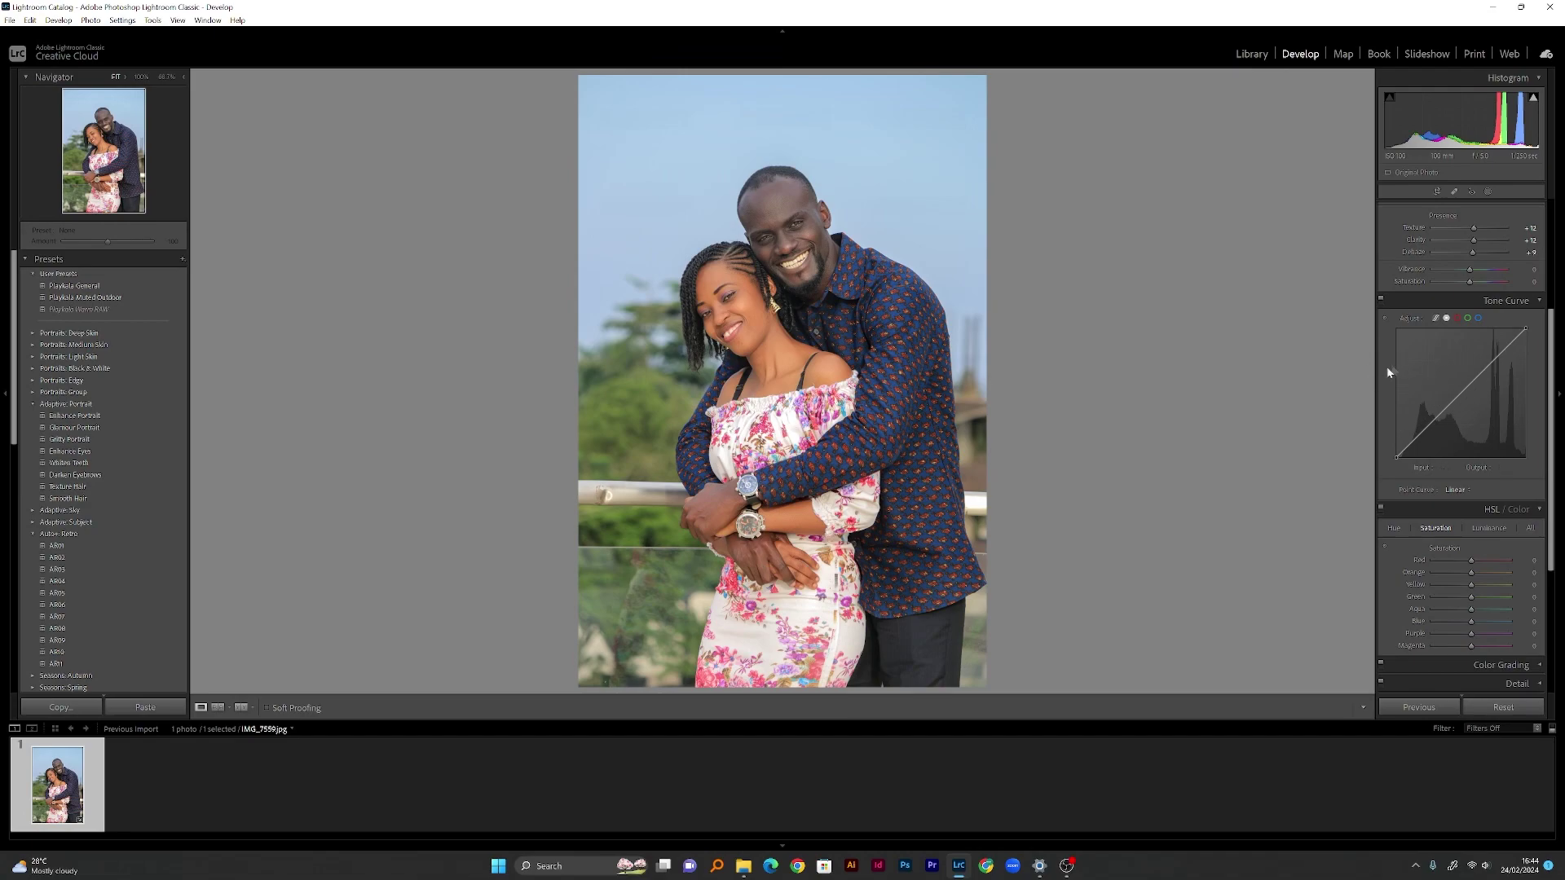
{"action": "left_click", "coordinate": [1435, 318]}
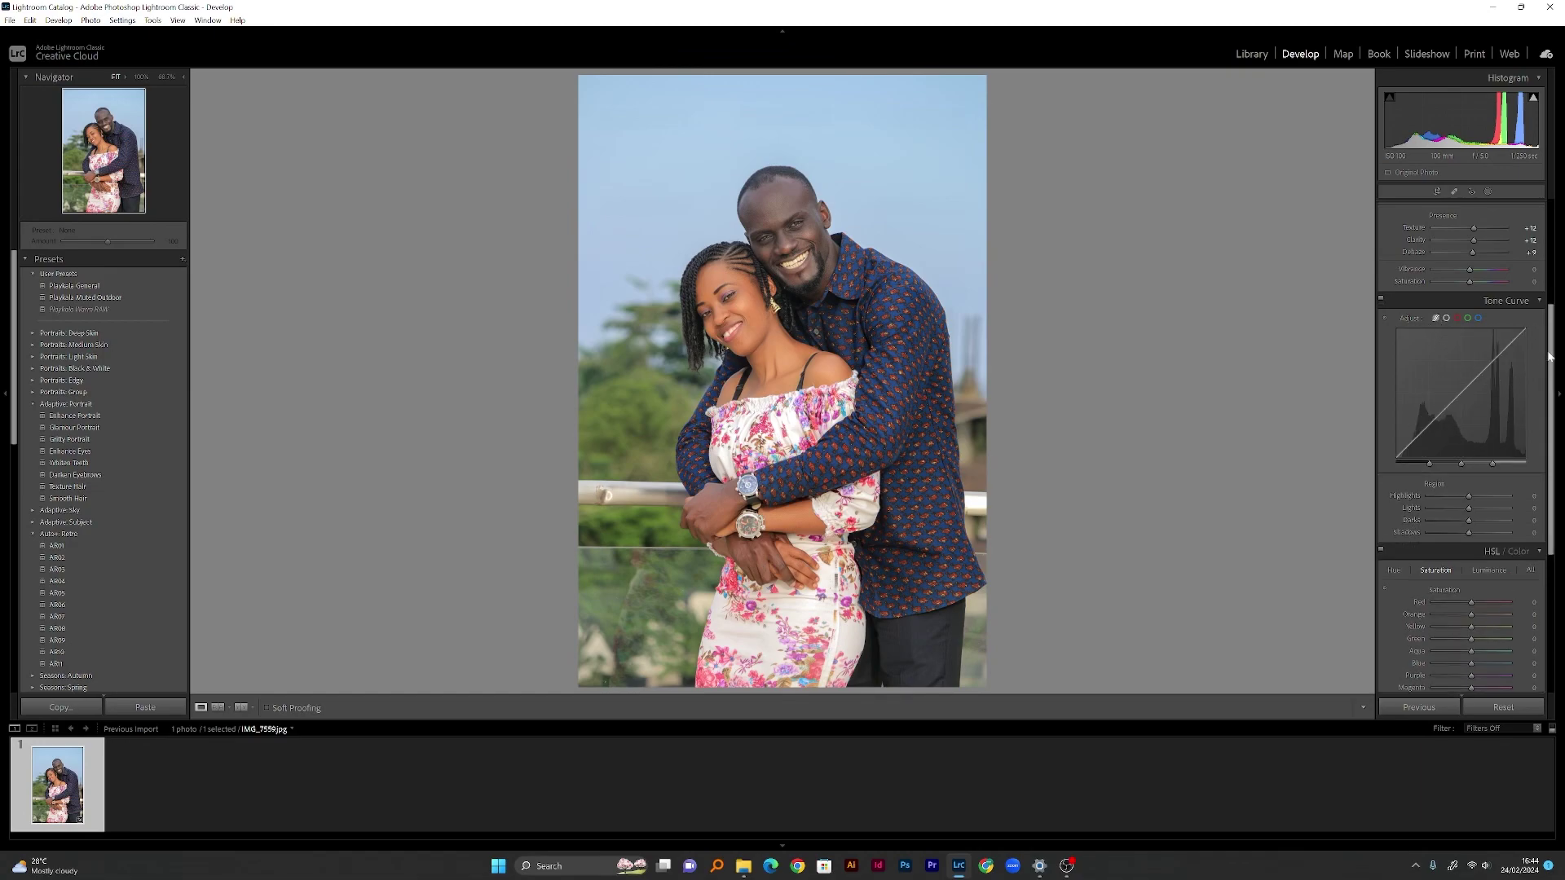
{"action": "scroll", "coordinate": [1549, 356], "scroll_direction": "down", "scroll_amount": 3}
{"action": "left_click_drag", "start_coordinate": [1443, 400], "coordinate": [1462, 397]}
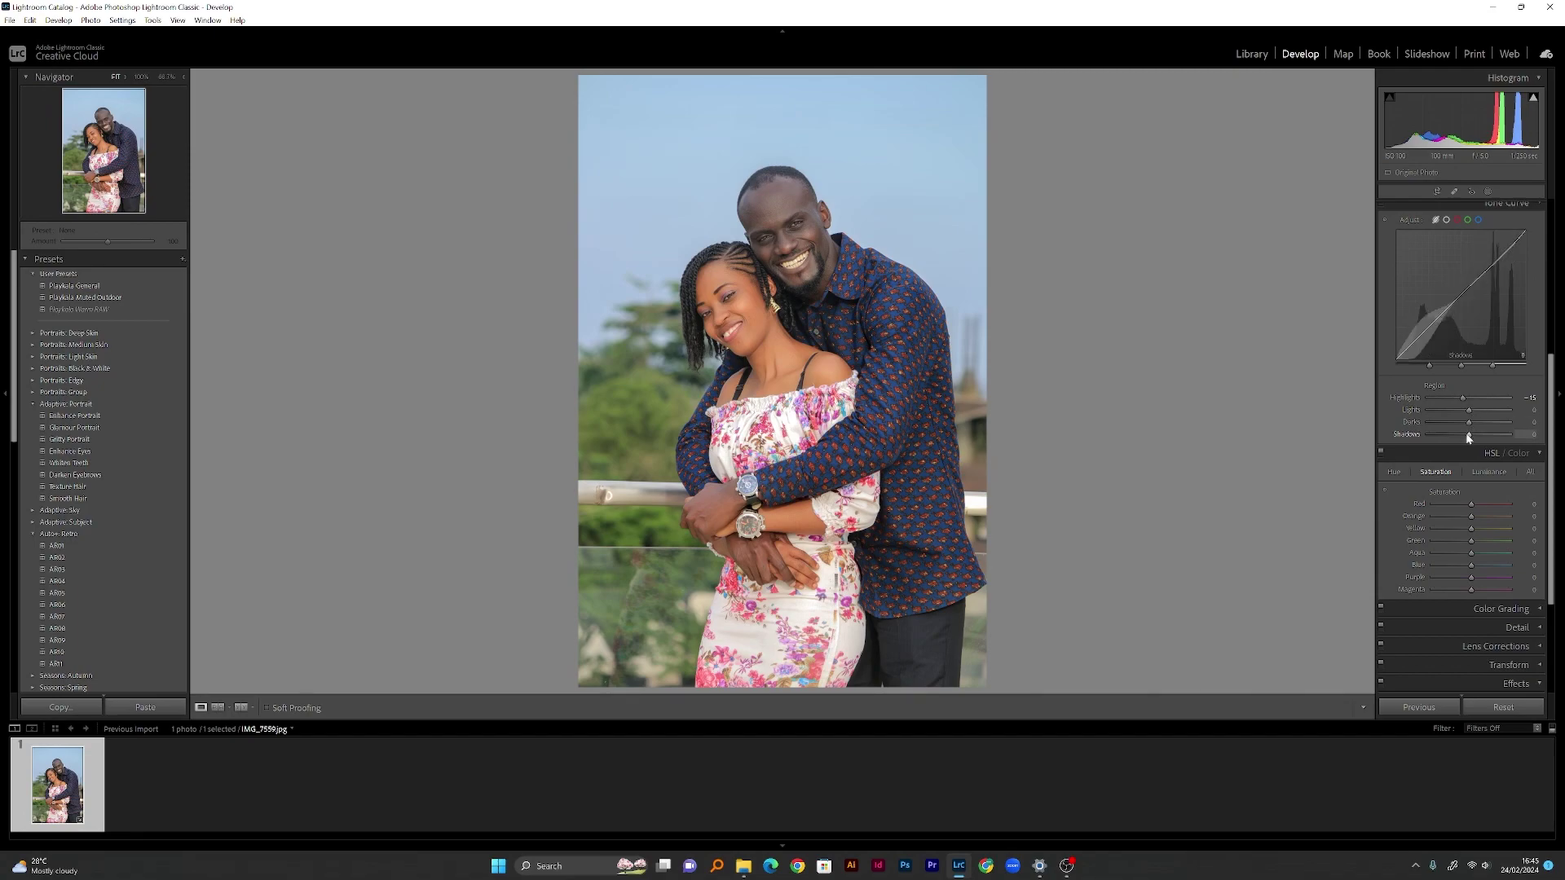
{"action": "left_click_drag", "start_coordinate": [1467, 433], "coordinate": [1473, 414]}
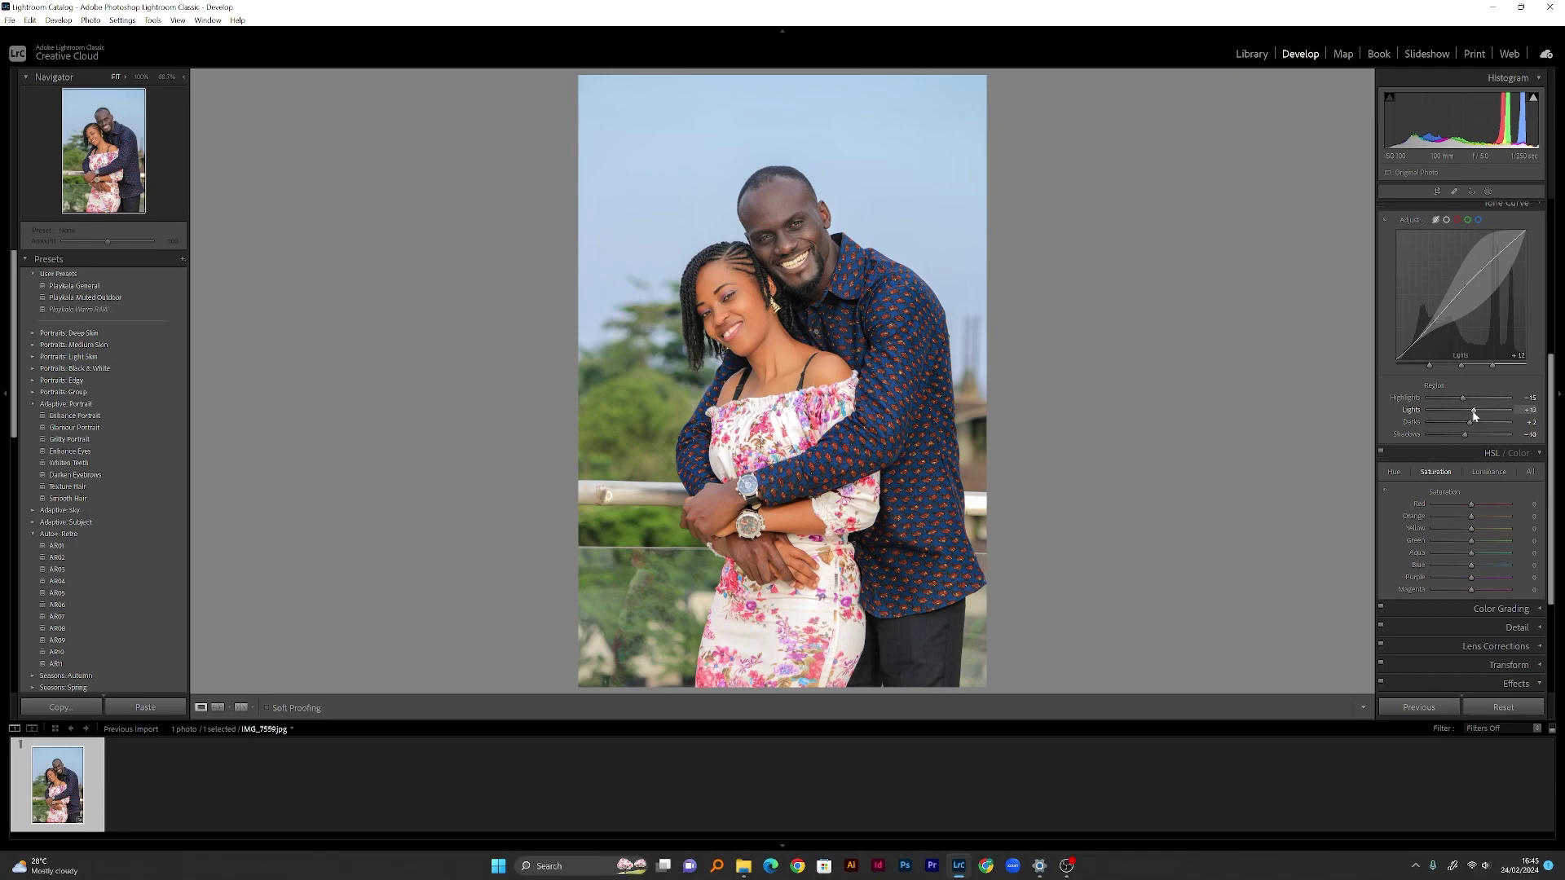
{"action": "left_click_drag", "start_coordinate": [1470, 424], "coordinate": [1467, 425]}
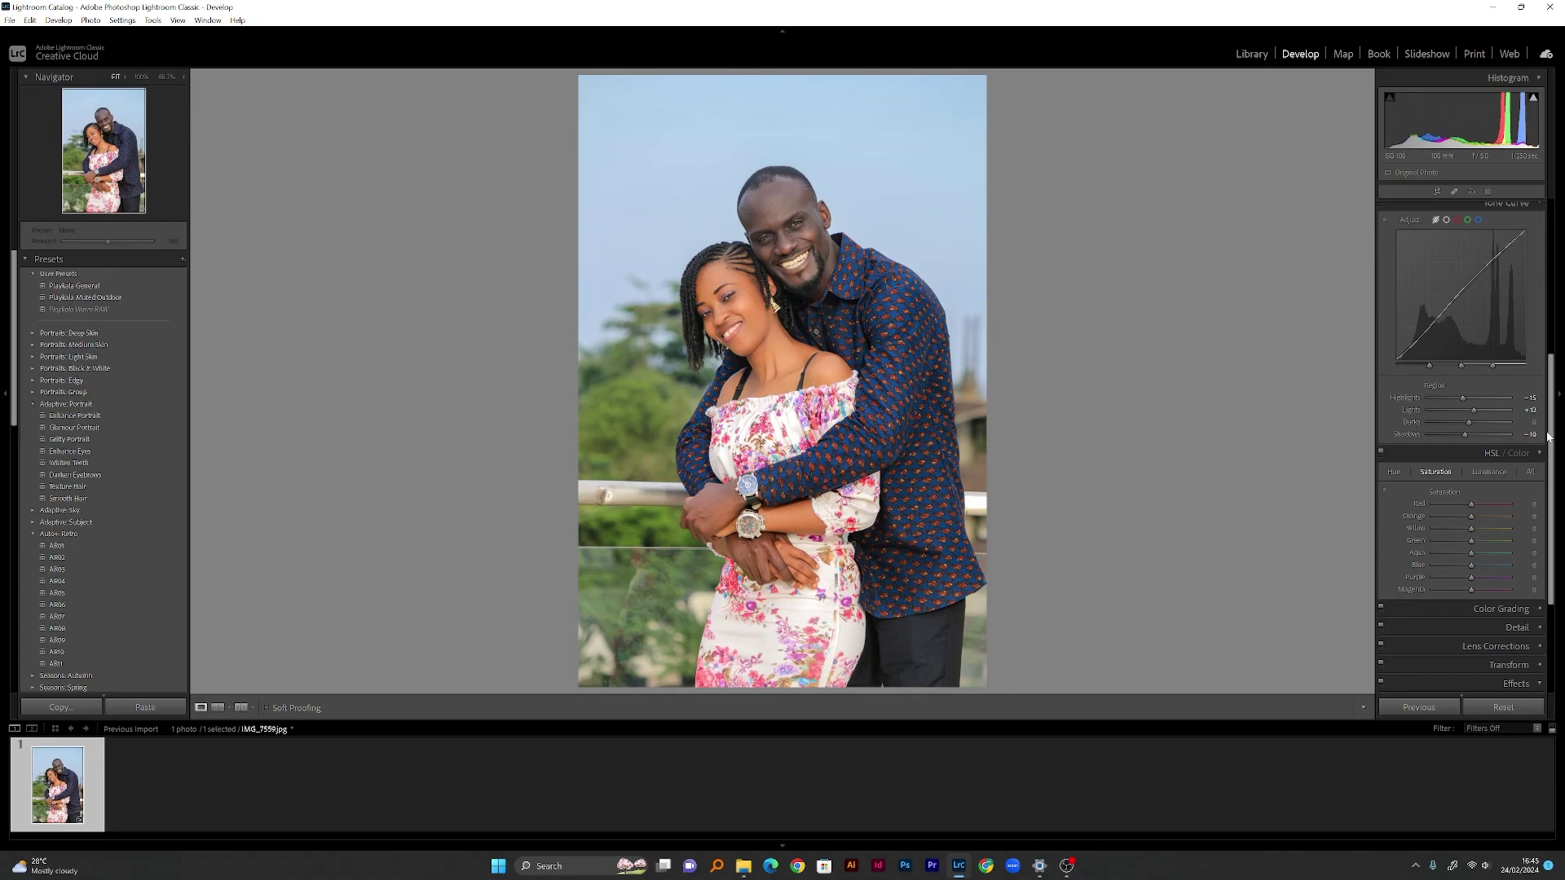
Adjust the Green color range to Hue +47, Saturation -39 and Luminance about -30
{"action": "scroll", "coordinate": [1543, 476], "scroll_direction": "down", "scroll_amount": 3}
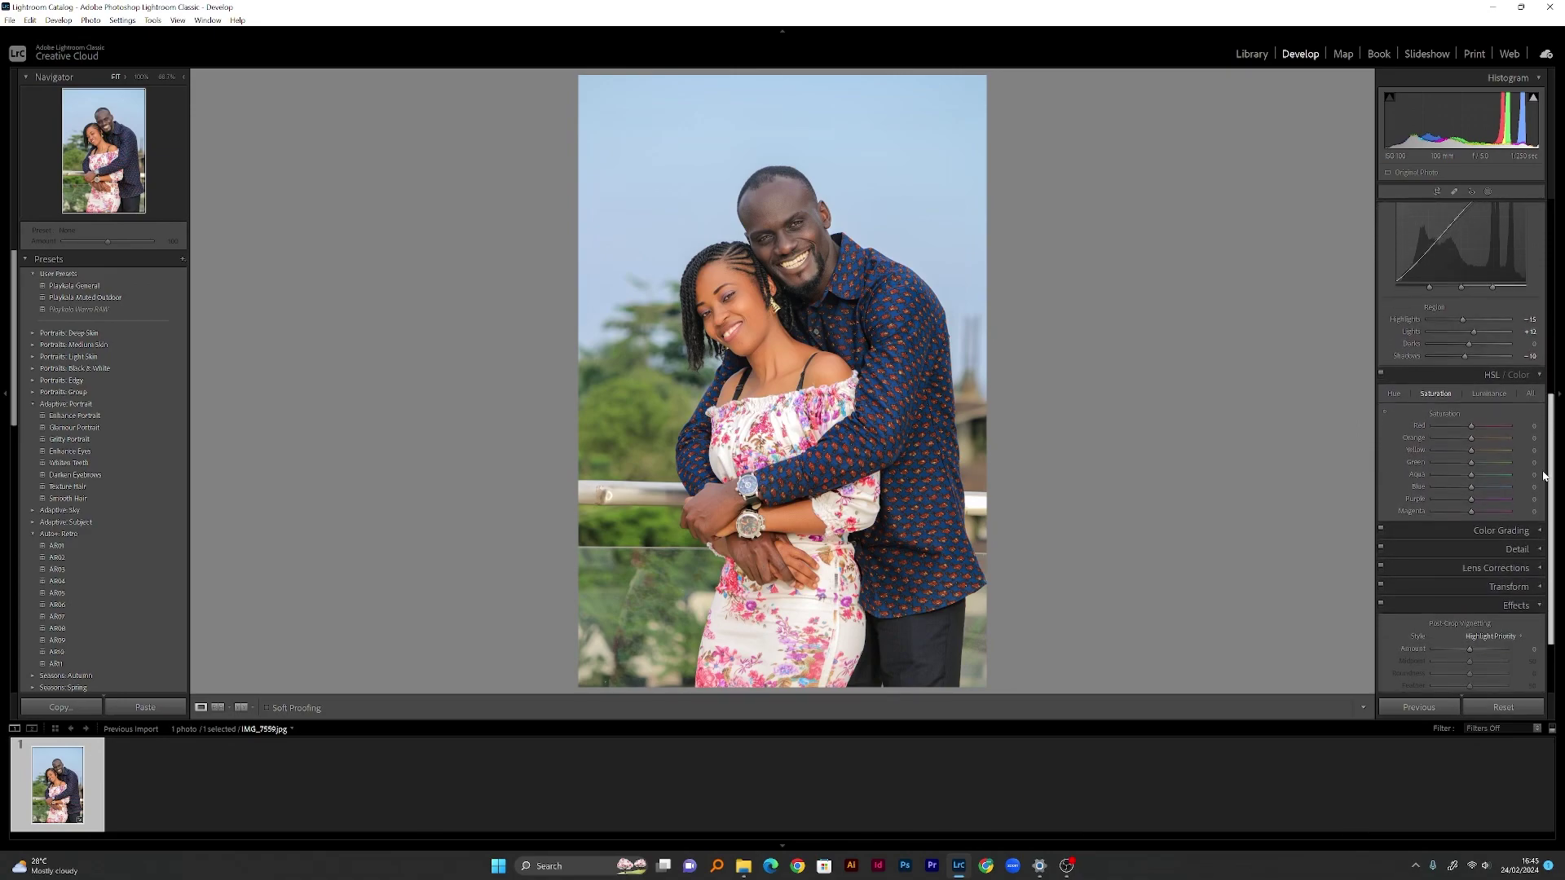
{"action": "scroll", "coordinate": [1542, 479], "scroll_direction": "down", "scroll_amount": 1}
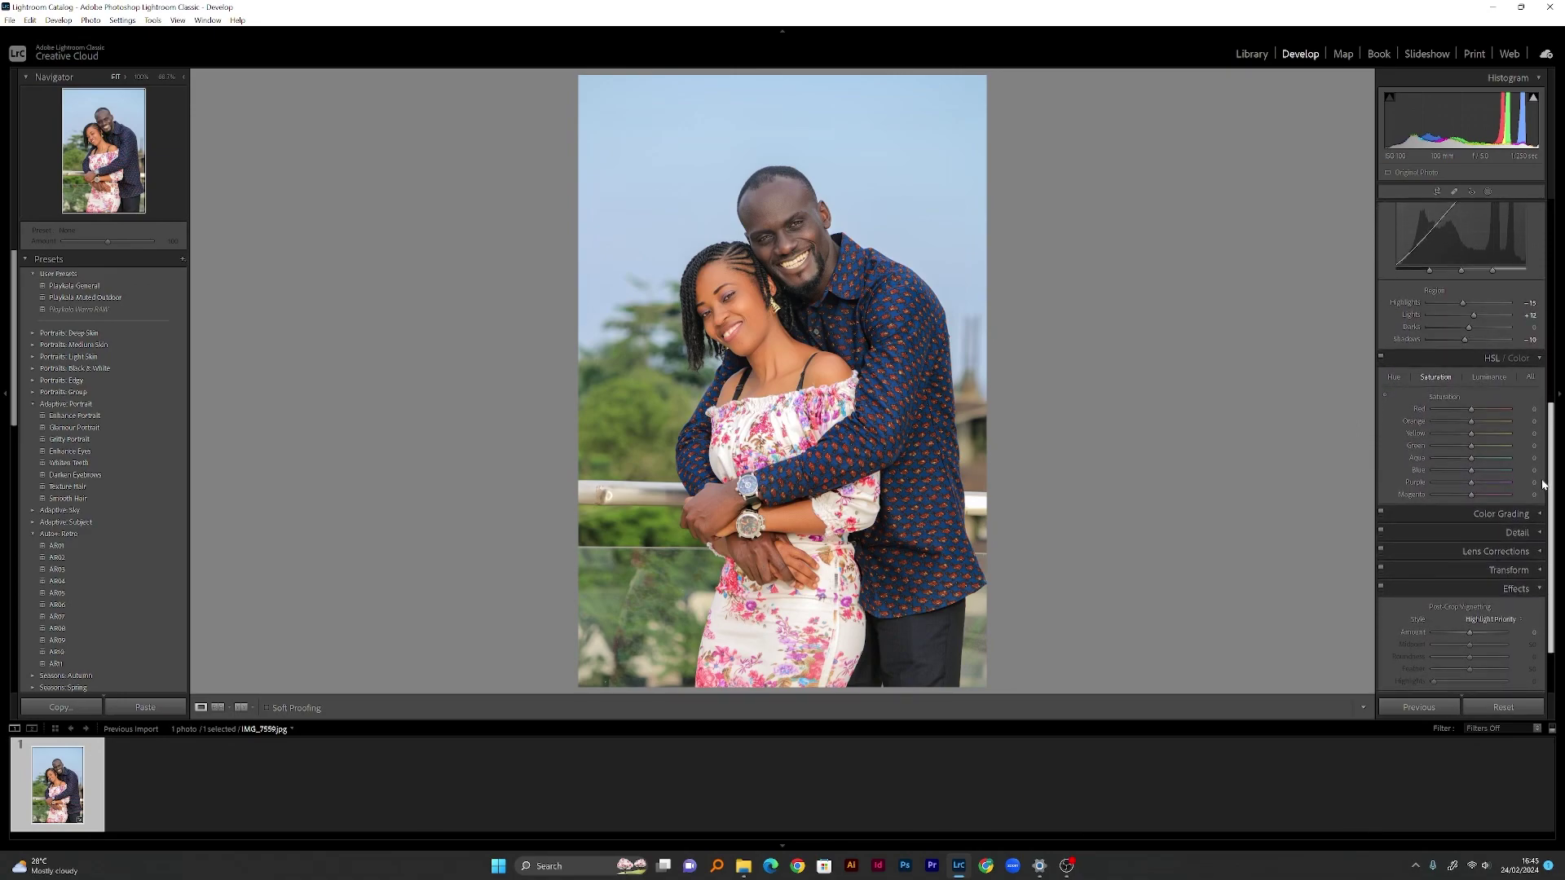
{"action": "scroll", "coordinate": [1543, 484], "scroll_direction": "up", "scroll_amount": 1}
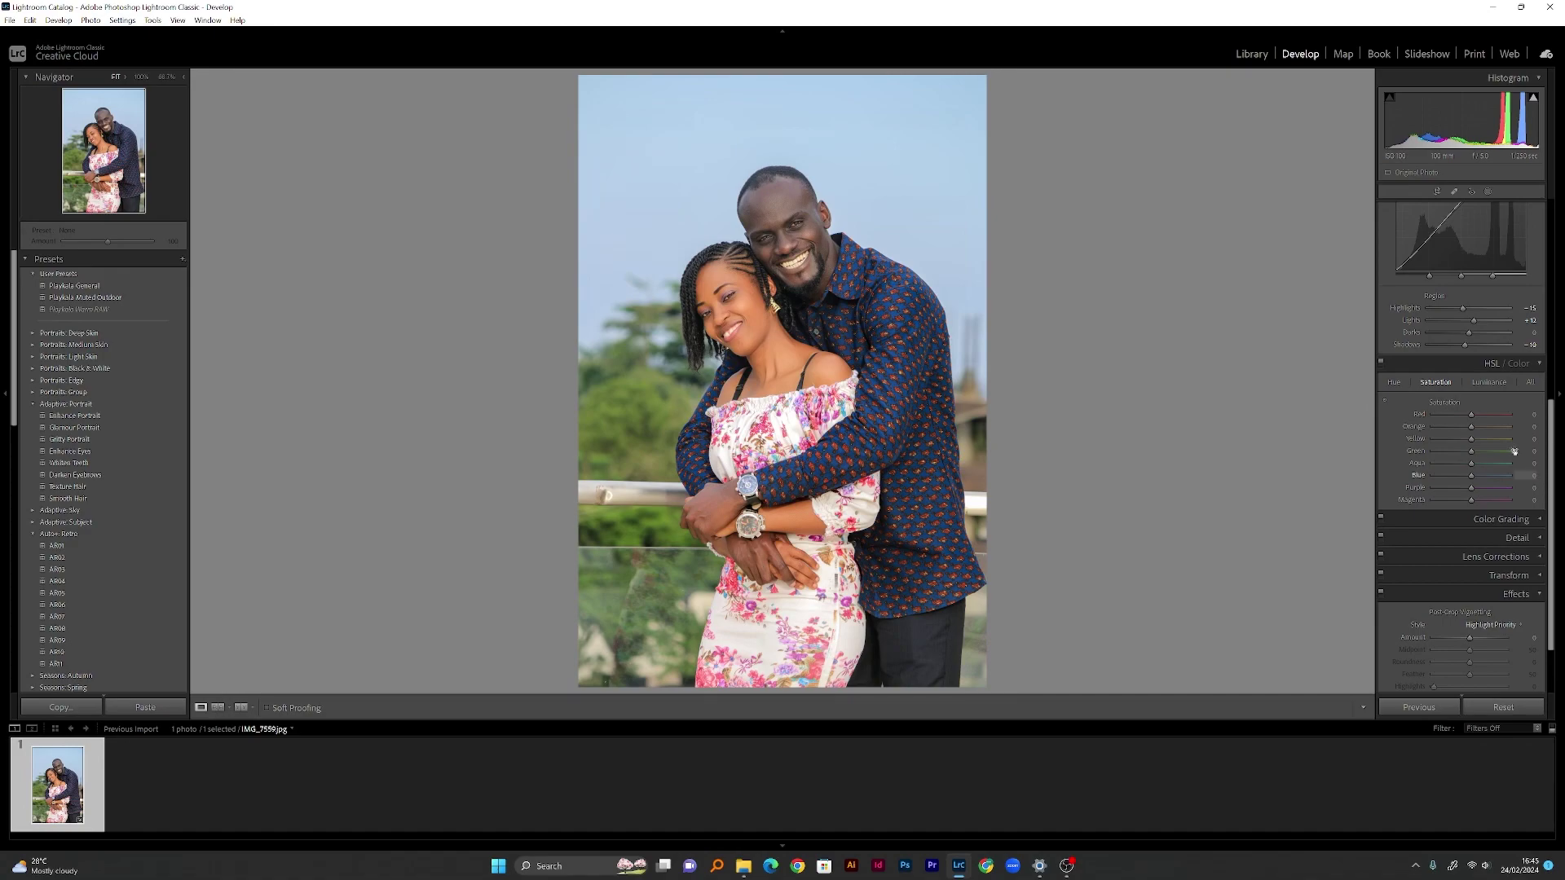
{"action": "left_click", "coordinate": [1393, 383]}
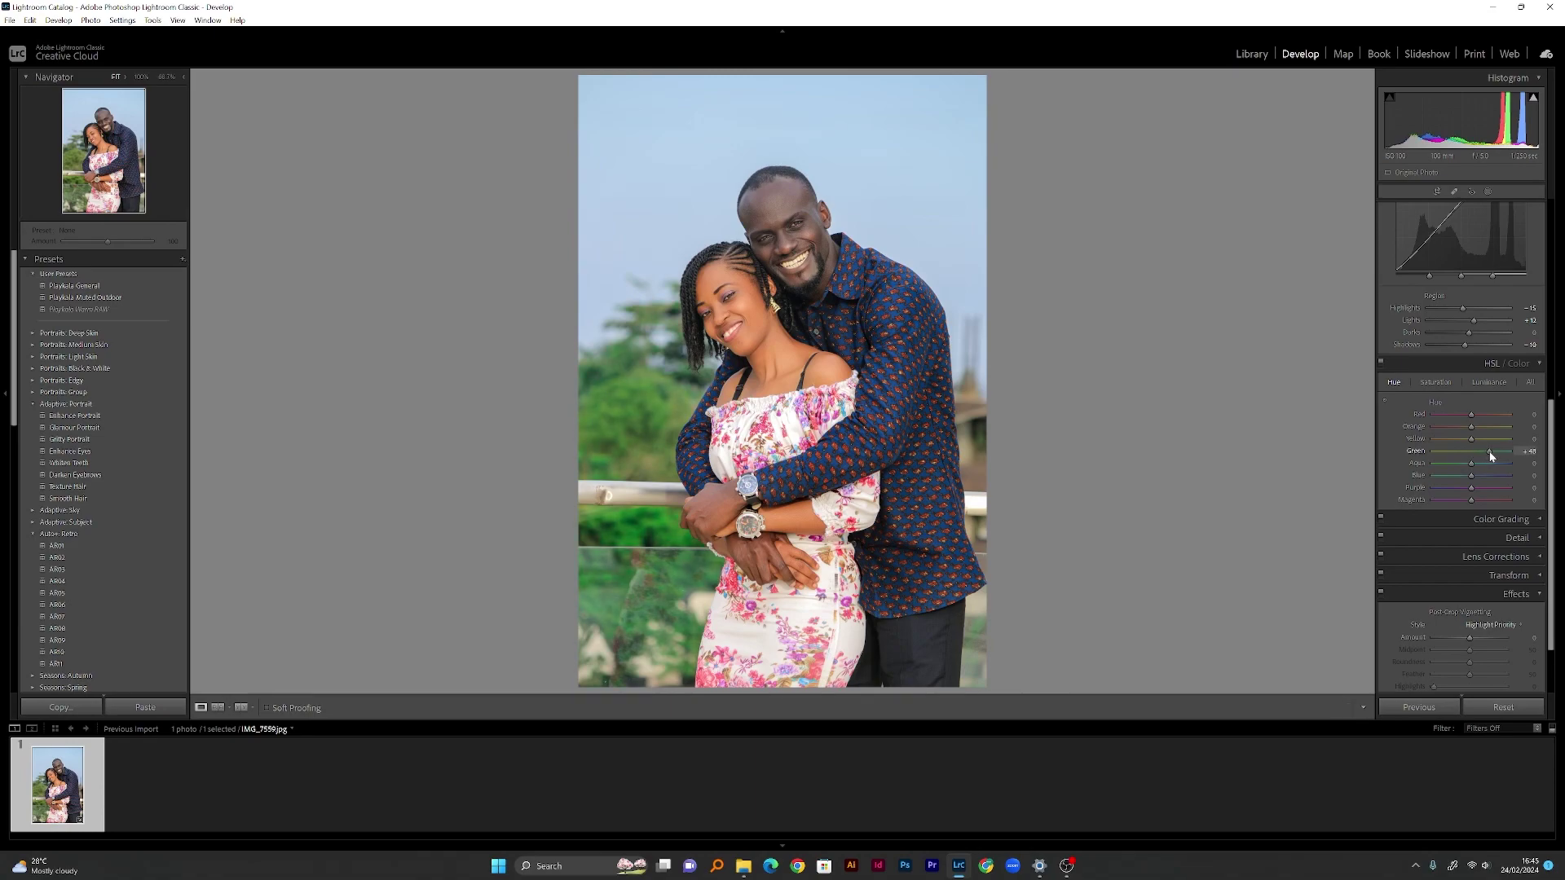
{"action": "left_click_drag", "start_coordinate": [1489, 455], "coordinate": [1488, 458]}
{"action": "left_click_drag", "start_coordinate": [1487, 453], "coordinate": [1485, 452]}
{"action": "left_click", "coordinate": [1434, 383]}
{"action": "left_click_drag", "start_coordinate": [1471, 456], "coordinate": [1456, 455]}
{"action": "left_click", "coordinate": [1489, 382]}
{"action": "left_click_drag", "start_coordinate": [1471, 455], "coordinate": [1459, 454]}
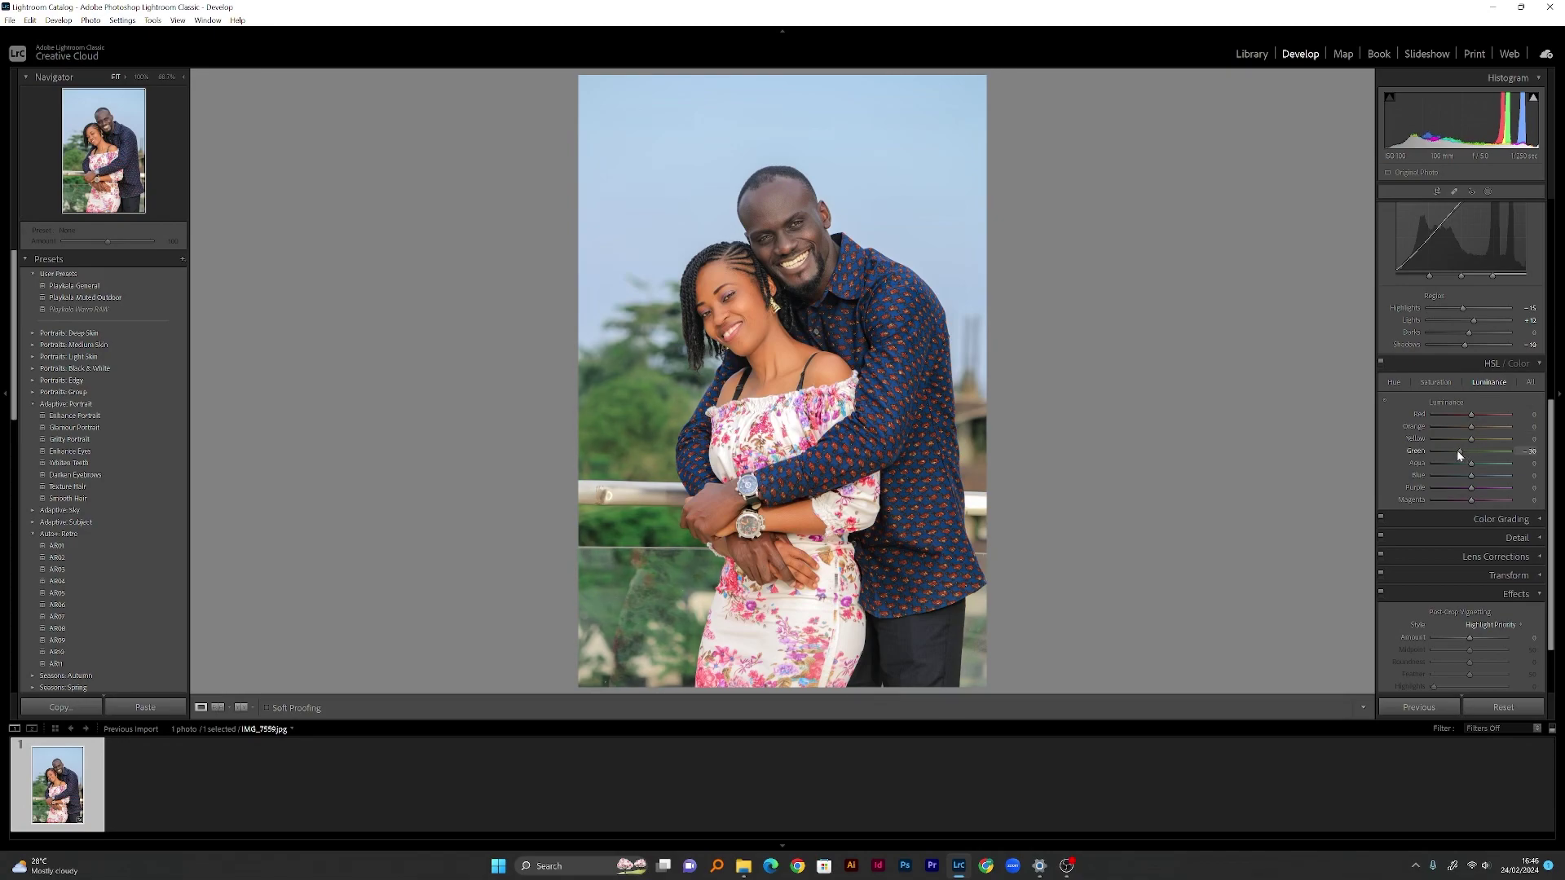
Shift the skin tones by setting the Red hue to about +7 and raising the Orange hue slightly
{"action": "left_click", "coordinate": [1394, 382]}
{"action": "left_click", "coordinate": [792, 326]}
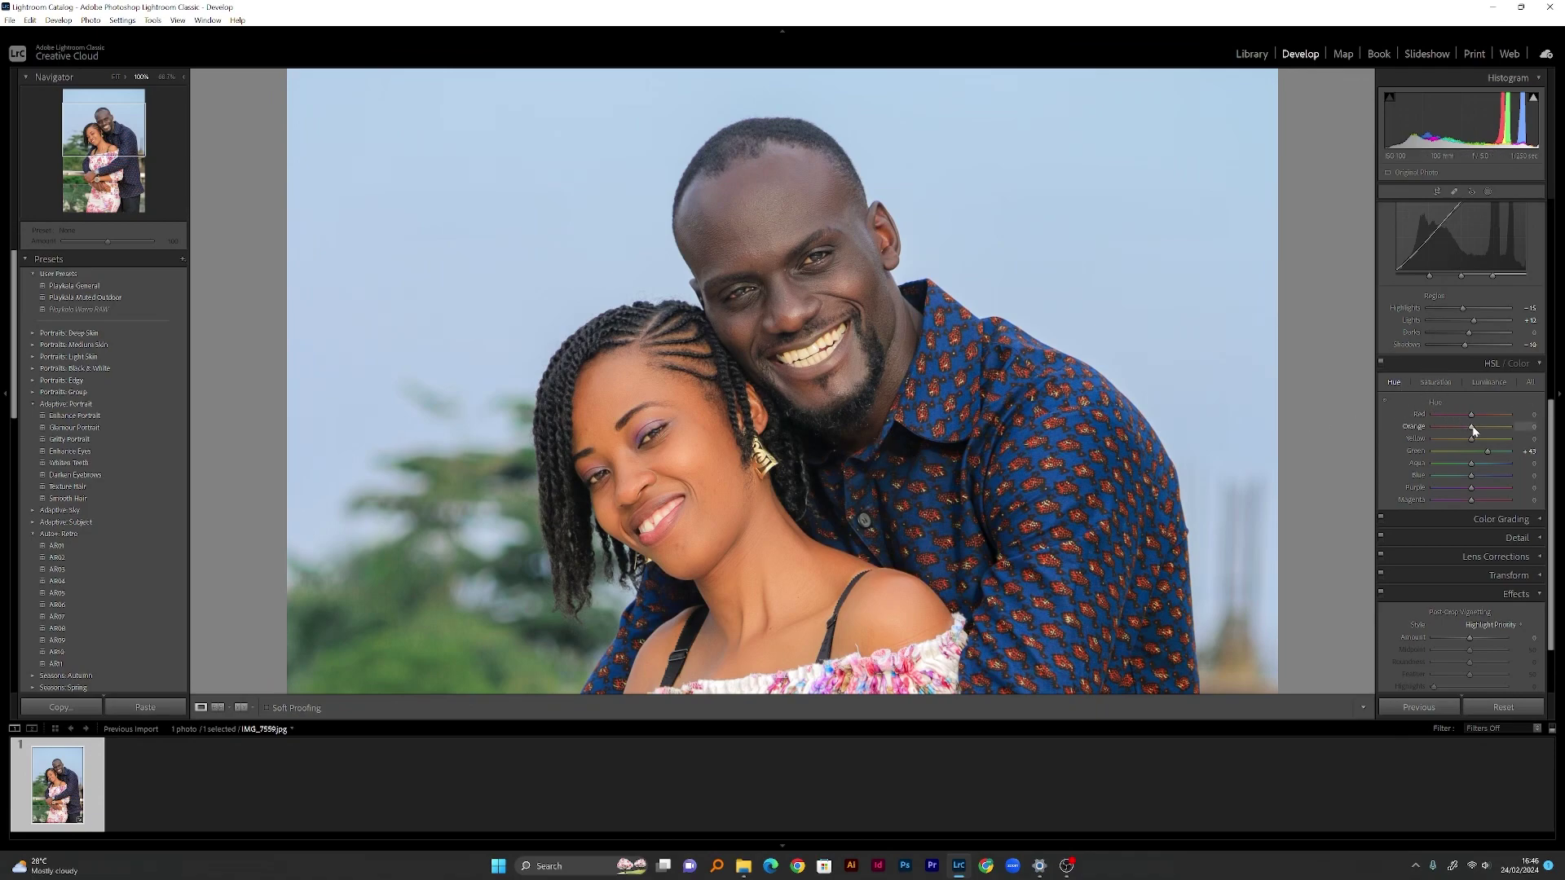
{"action": "left_click_drag", "start_coordinate": [1472, 430], "coordinate": [1475, 430]}
{"action": "left_click_drag", "start_coordinate": [1476, 413], "coordinate": [1476, 415]}
{"action": "left_click", "coordinate": [811, 415]}
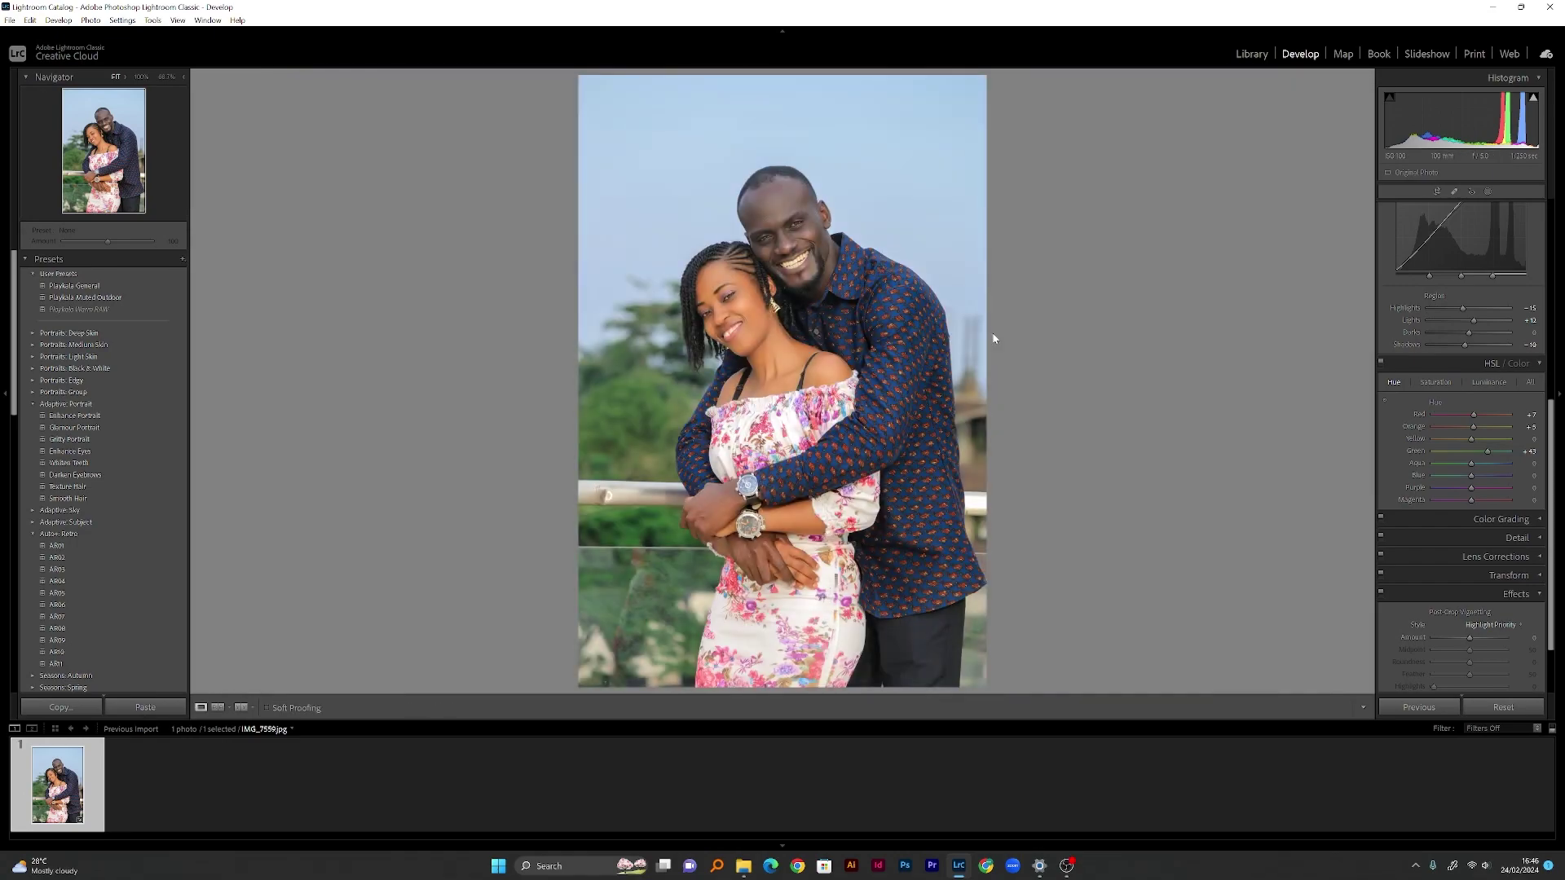
Compare the edited photo with the original, including a side-by-side before and after view
{"action": "key", "text": "backslash"}
{"action": "key", "text": "backslash"}
{"action": "left_click", "coordinate": [240, 707]}
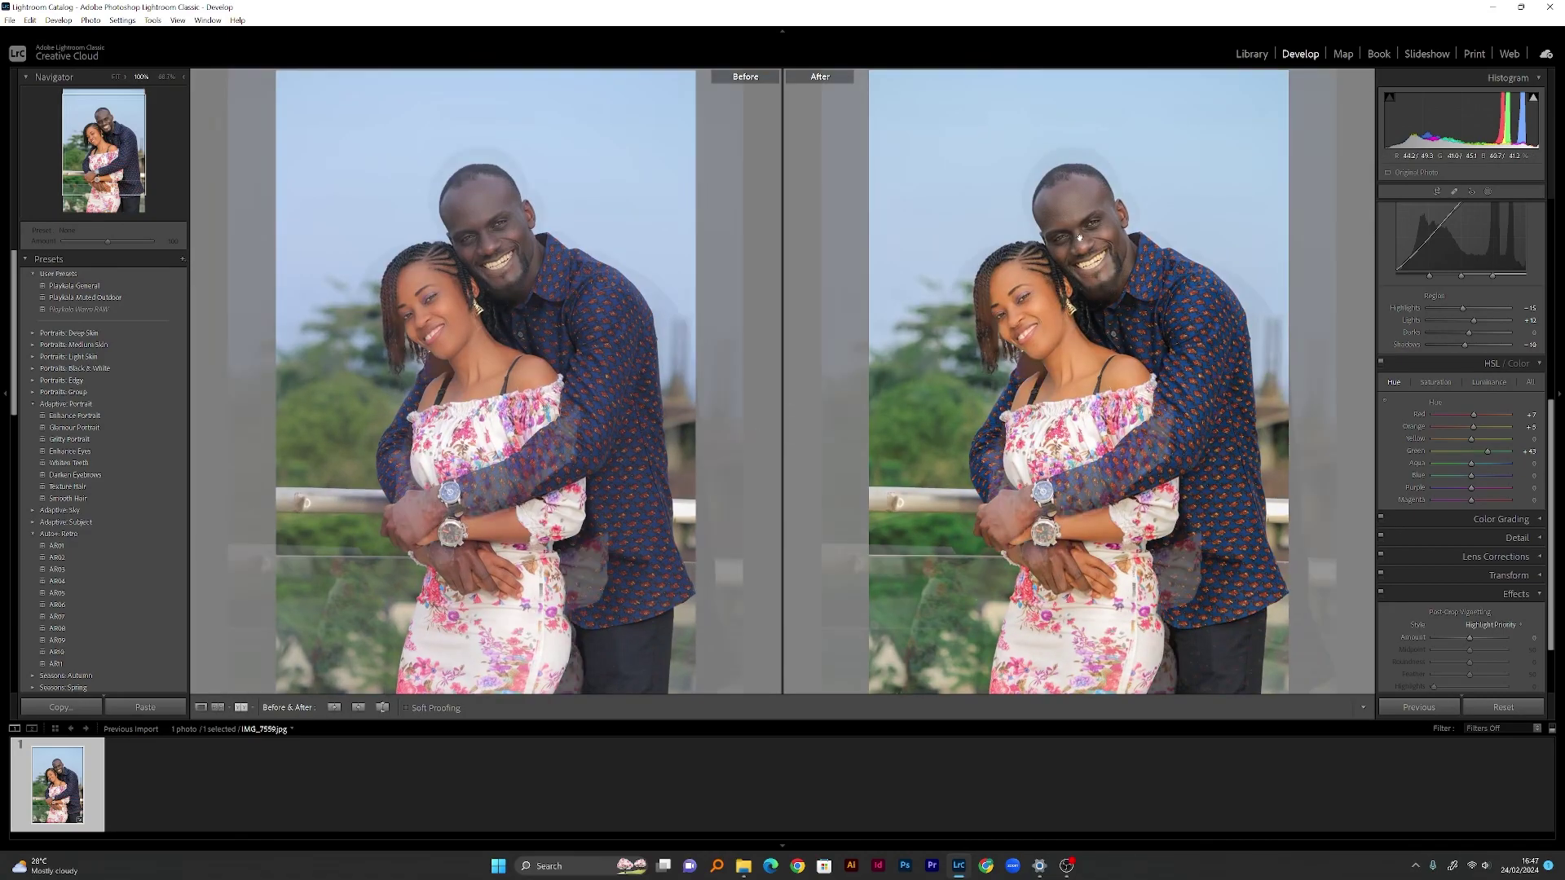
{"action": "left_click", "coordinate": [1035, 352]}
{"action": "mouse_move", "coordinate": [1035, 352]}
{"action": "left_mouse_down"}
{"action": "mouse_move", "coordinate": [1052, 308]}
{"action": "mouse_move", "coordinate": [1050, 363]}
{"action": "left_mouse_up"}
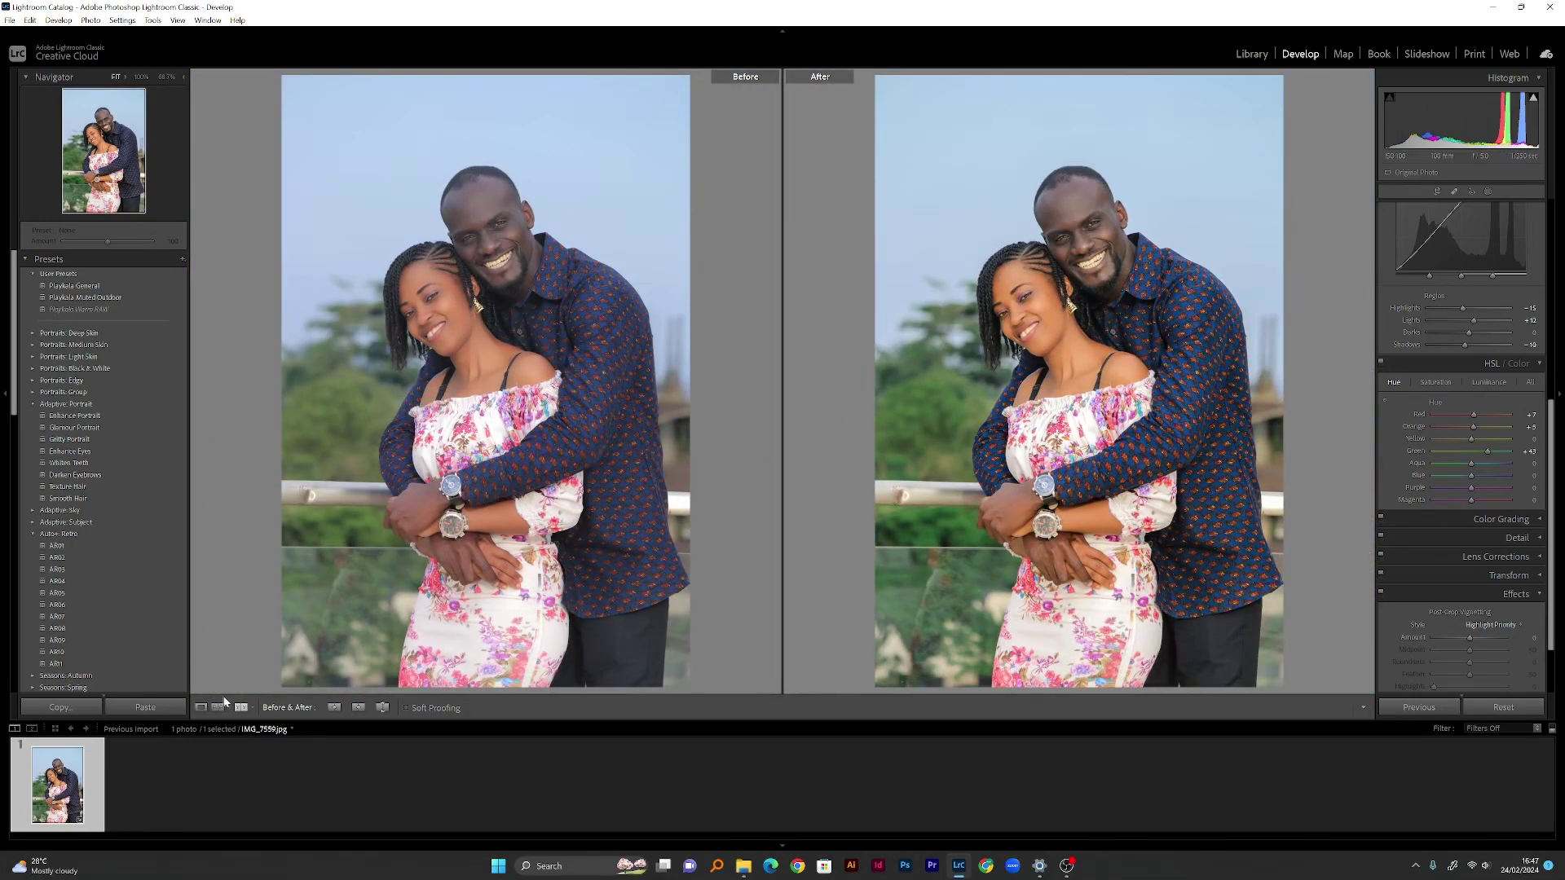
{"action": "left_click", "coordinate": [201, 707]}
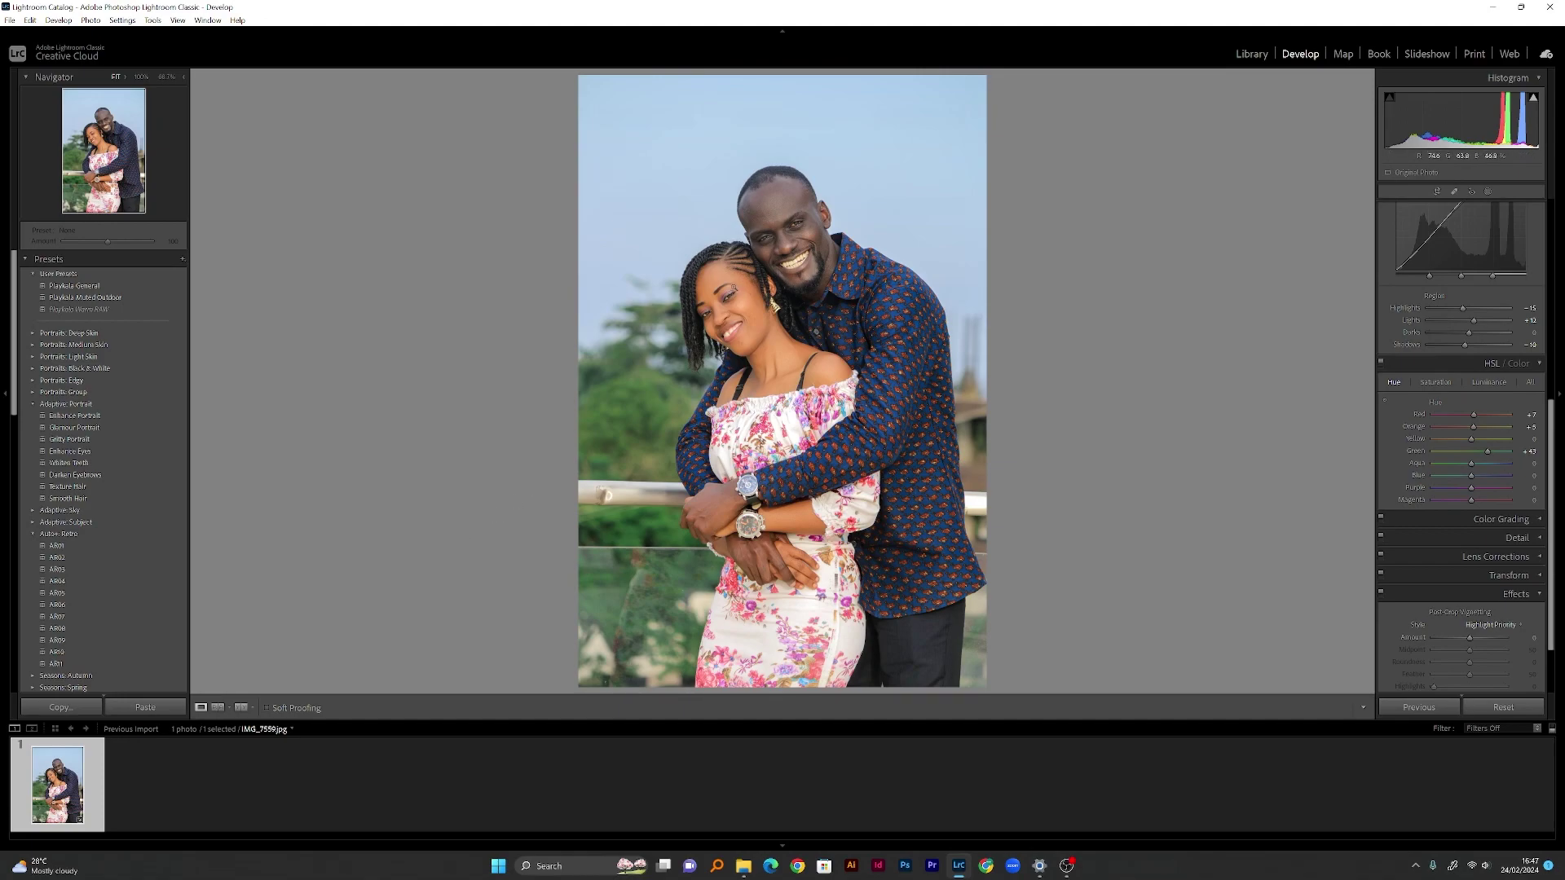
Reduce the Yellow saturation to about -35 and lower the Orange saturation slightly
{"action": "left_click", "coordinate": [774, 259]}
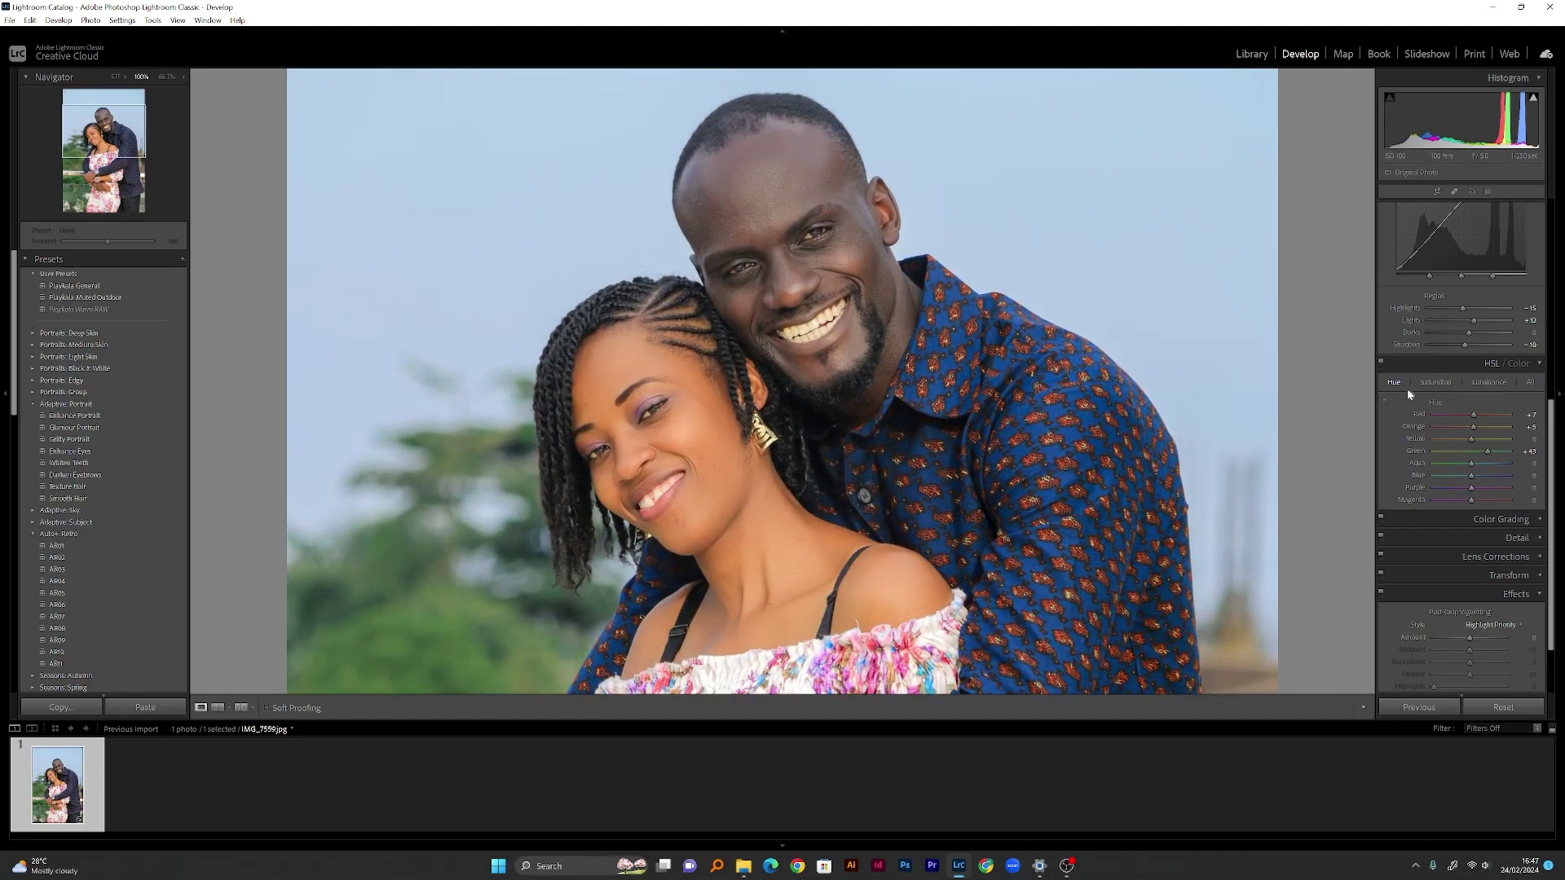
{"action": "left_click", "coordinate": [1432, 383]}
{"action": "left_click", "coordinate": [1453, 439]}
{"action": "left_click_drag", "start_coordinate": [1454, 442], "coordinate": [1457, 442]}
{"action": "left_click", "coordinate": [1061, 407]}
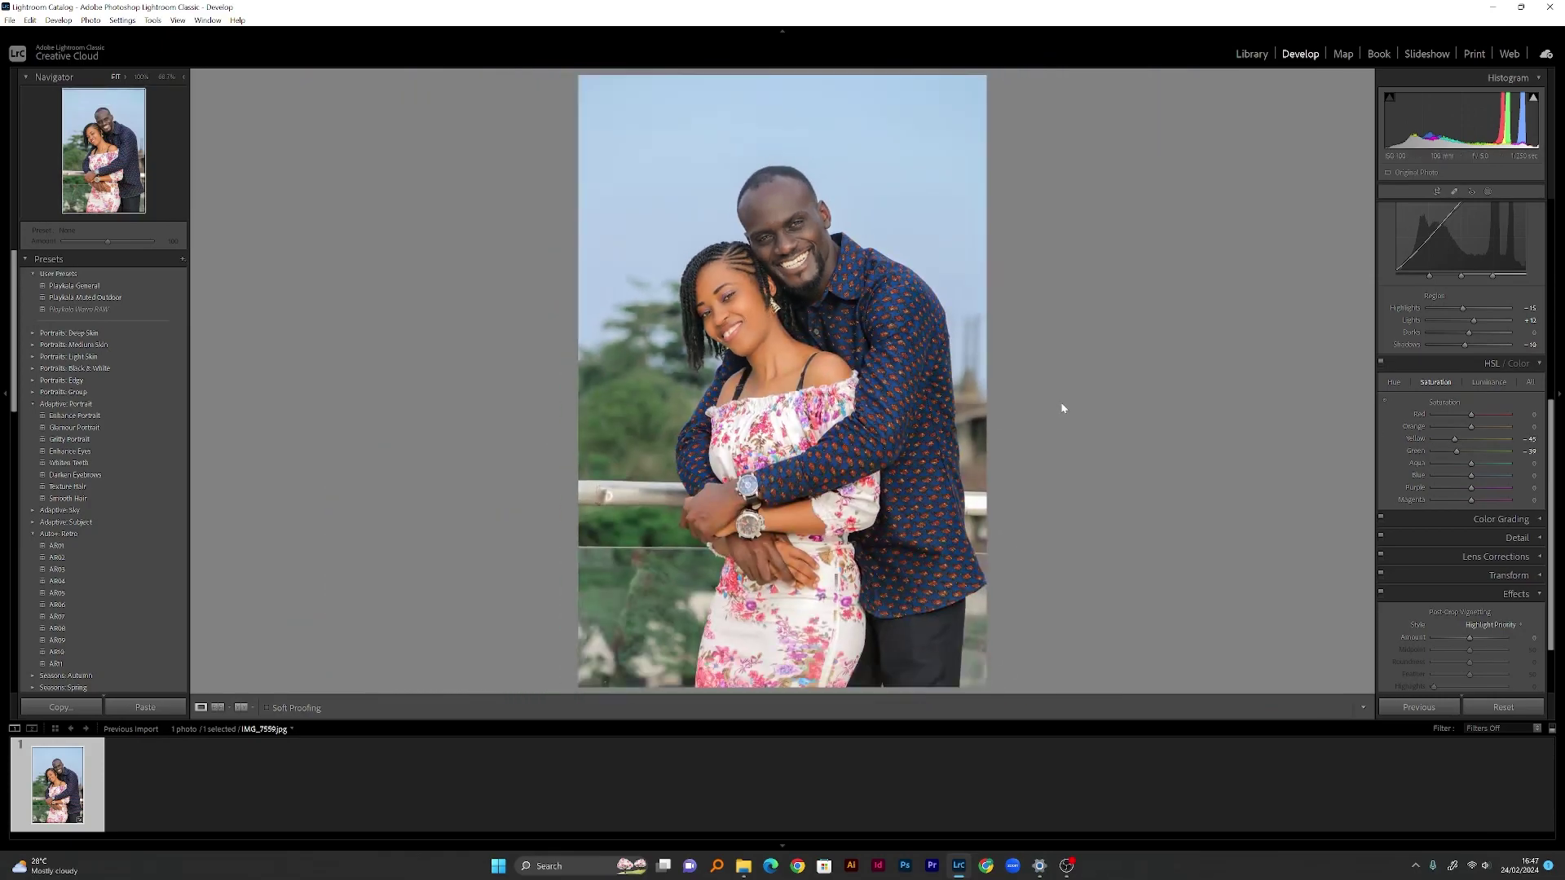
{"action": "left_click_drag", "start_coordinate": [1457, 442], "coordinate": [1457, 442]}
{"action": "left_click", "coordinate": [1459, 438]}
{"action": "left_click_drag", "start_coordinate": [1459, 438], "coordinate": [1457, 438]}
{"action": "left_click_drag", "start_coordinate": [1477, 430], "coordinate": [1468, 429]}
Deepen the tone curve's Shadows to about -16 while checking the faces up close
{"action": "left_click", "coordinate": [776, 269]}
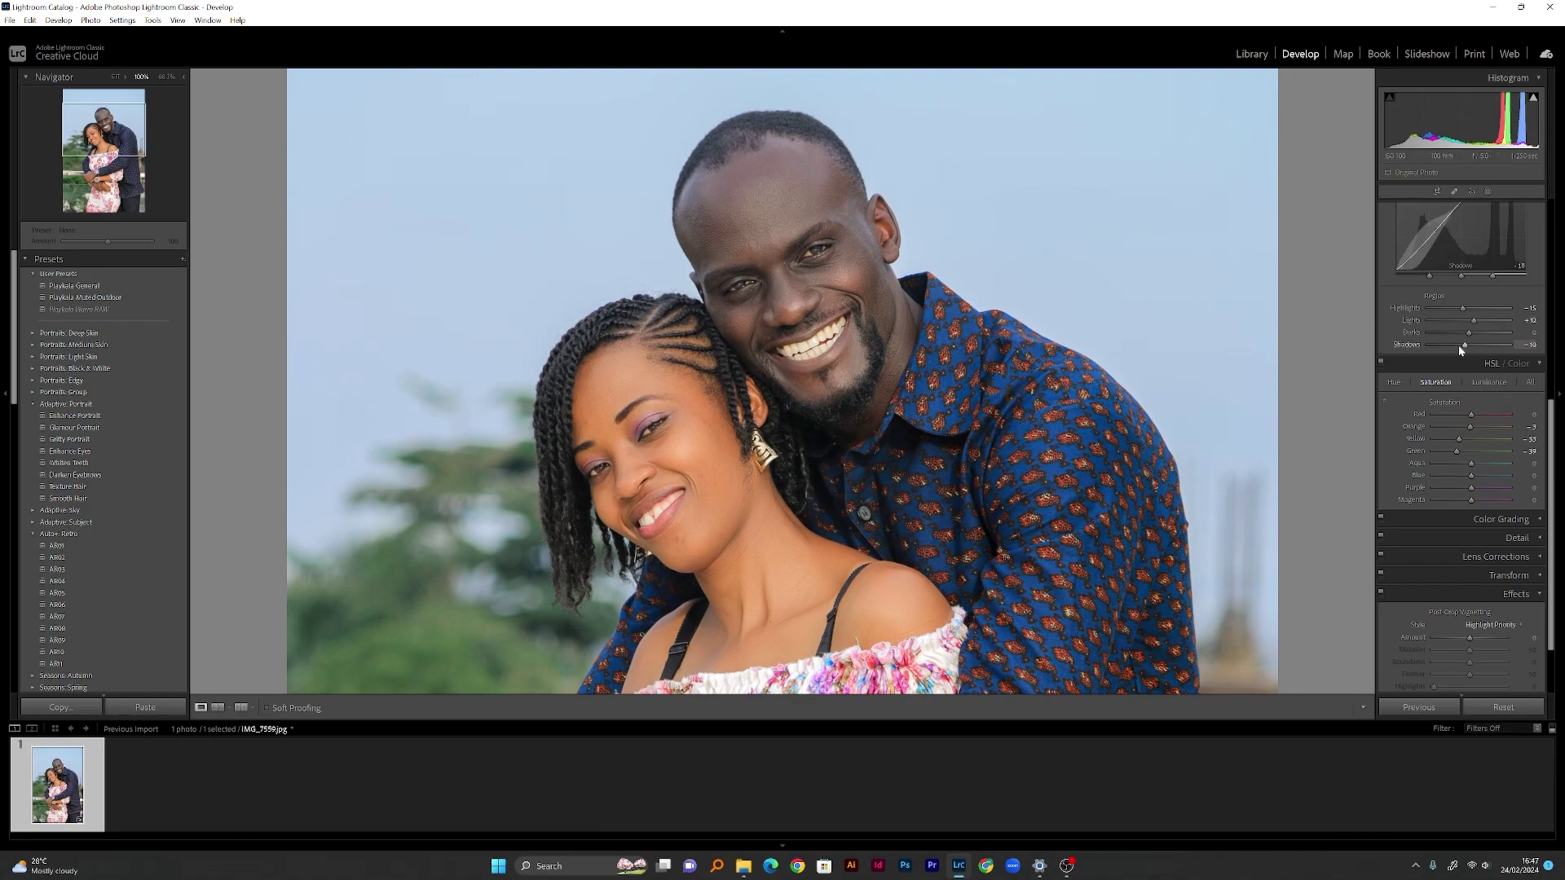
{"action": "left_click_drag", "start_coordinate": [1463, 346], "coordinate": [1457, 347]}
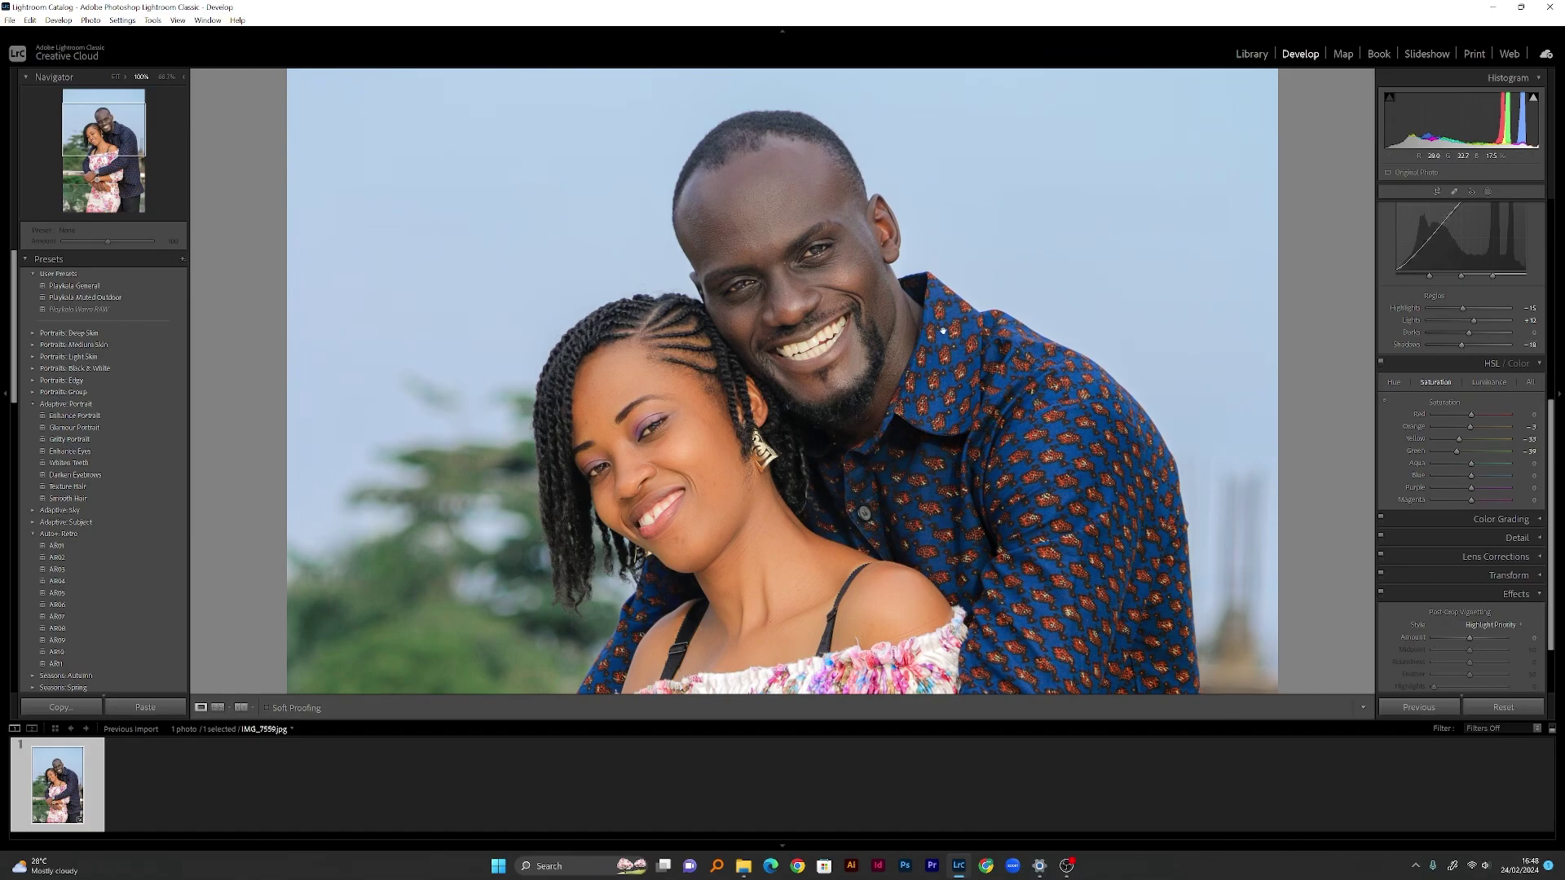
{"action": "left_click", "coordinate": [883, 349]}
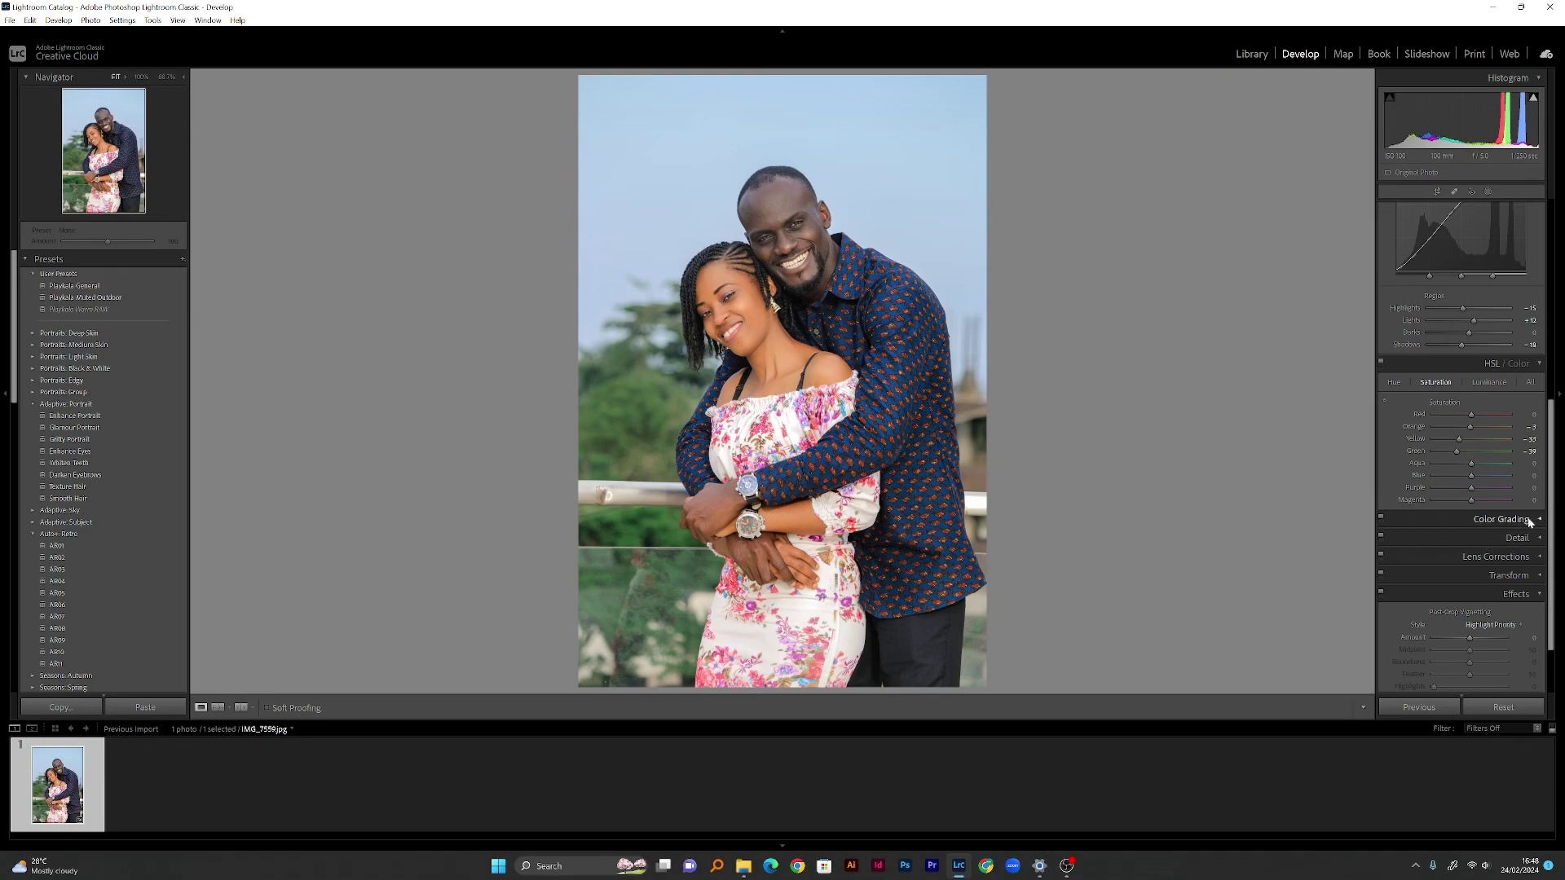
Sharpen the photo with an Amount of 39 and a Masking of about 37, using the mask preview
{"action": "left_click", "coordinate": [1516, 539]}
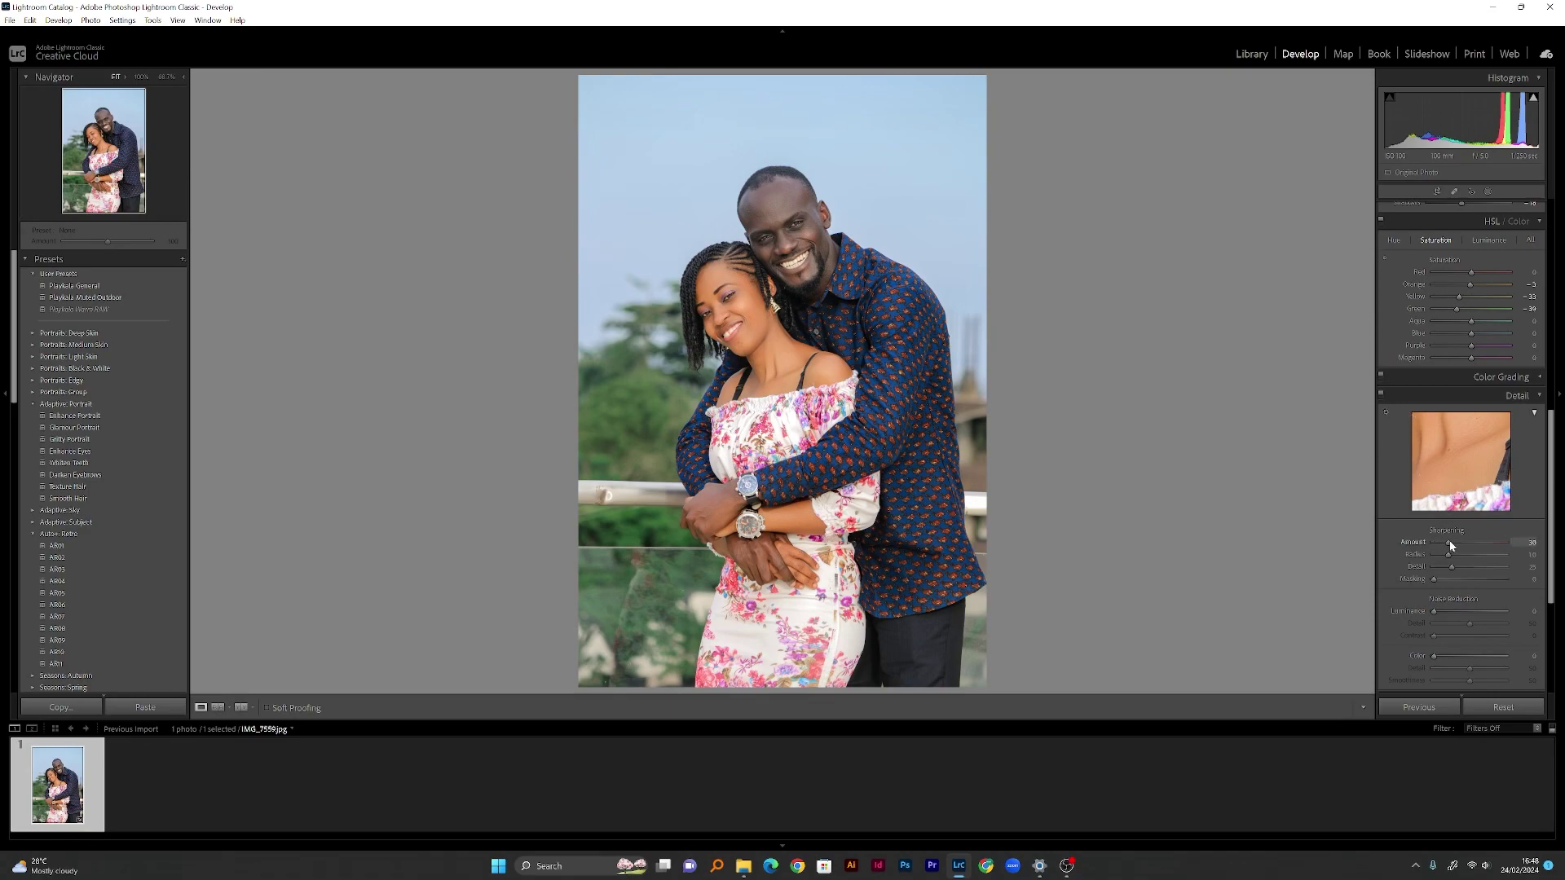
{"action": "left_click_drag", "start_coordinate": [1455, 542], "coordinate": [1453, 542]}
{"action": "left_click_drag", "start_coordinate": [1434, 580], "coordinate": [1458, 584]}
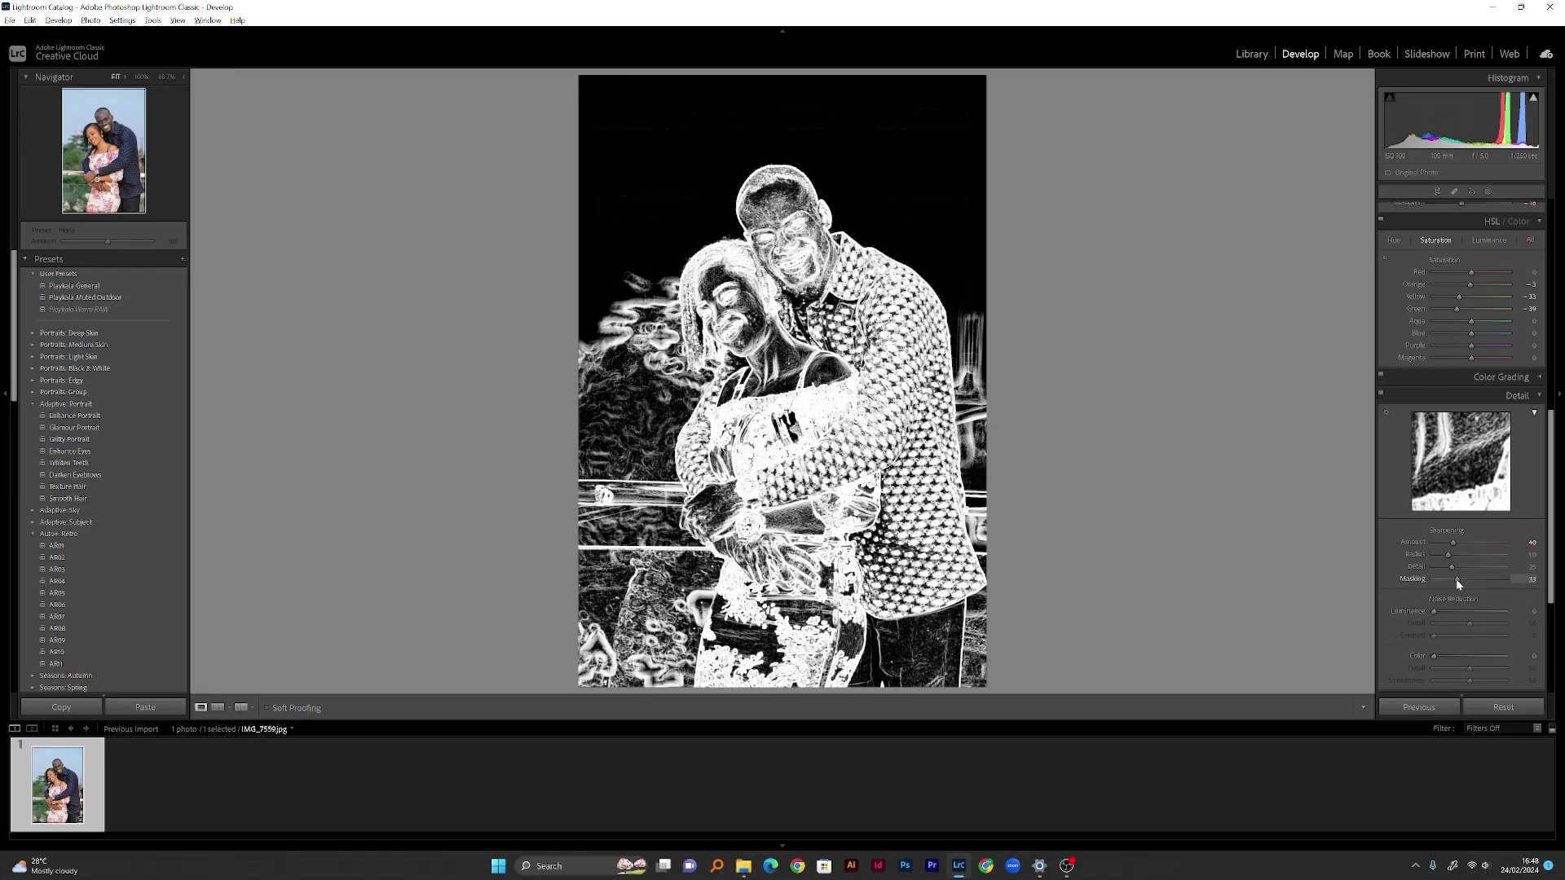
{"action": "left_click_drag", "start_coordinate": [1455, 579], "coordinate": [1435, 581]}
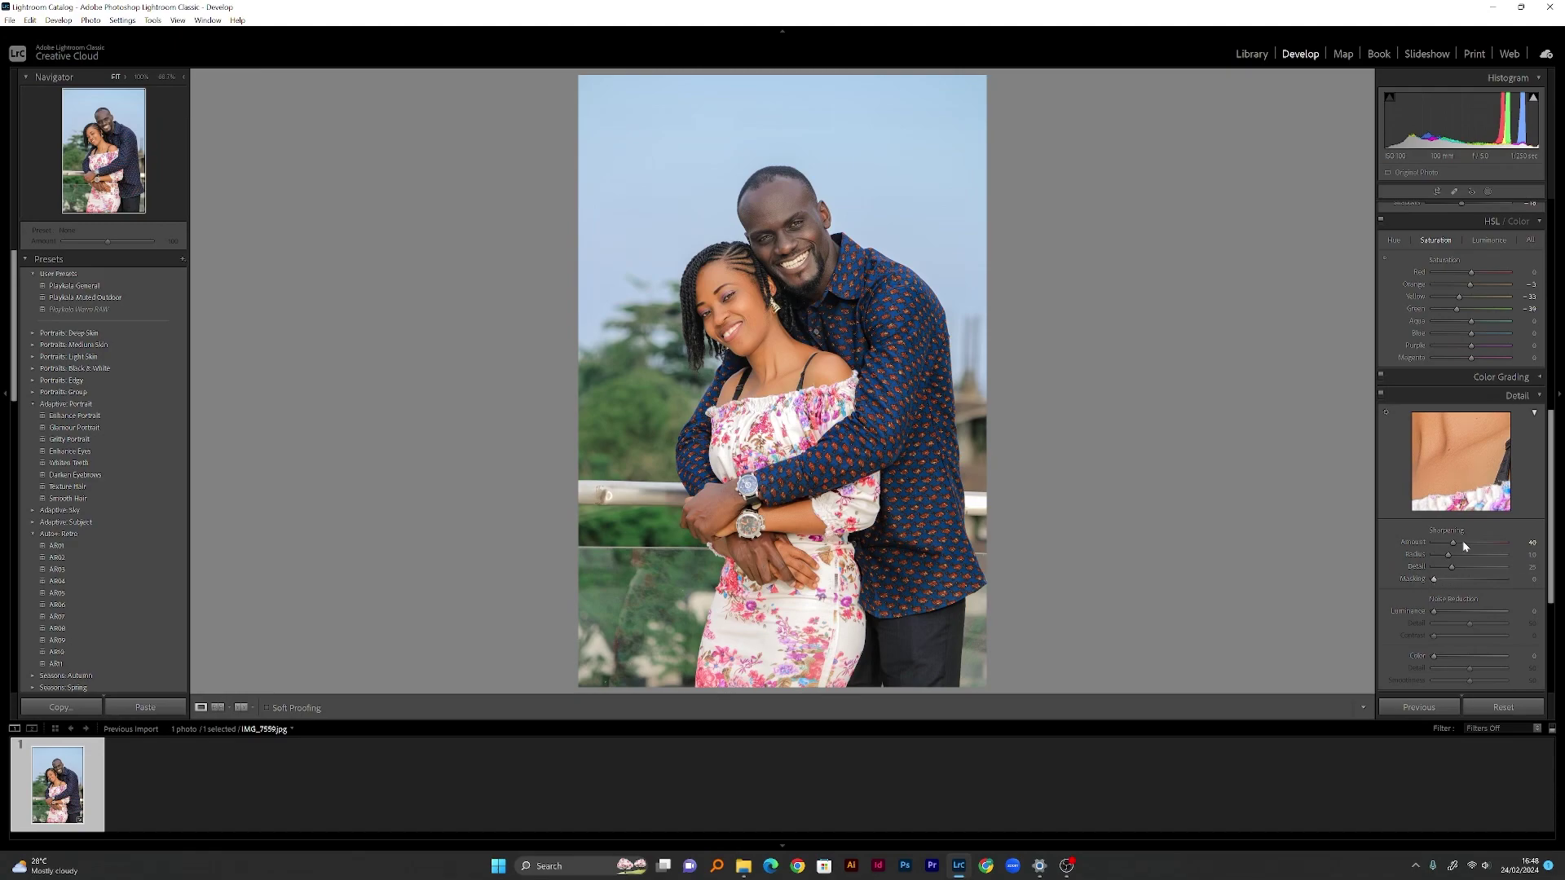
{"action": "left_click_drag", "start_coordinate": [1450, 542], "coordinate": [1453, 546]}
{"action": "left_click_drag", "start_coordinate": [1438, 579], "coordinate": [1463, 579]}
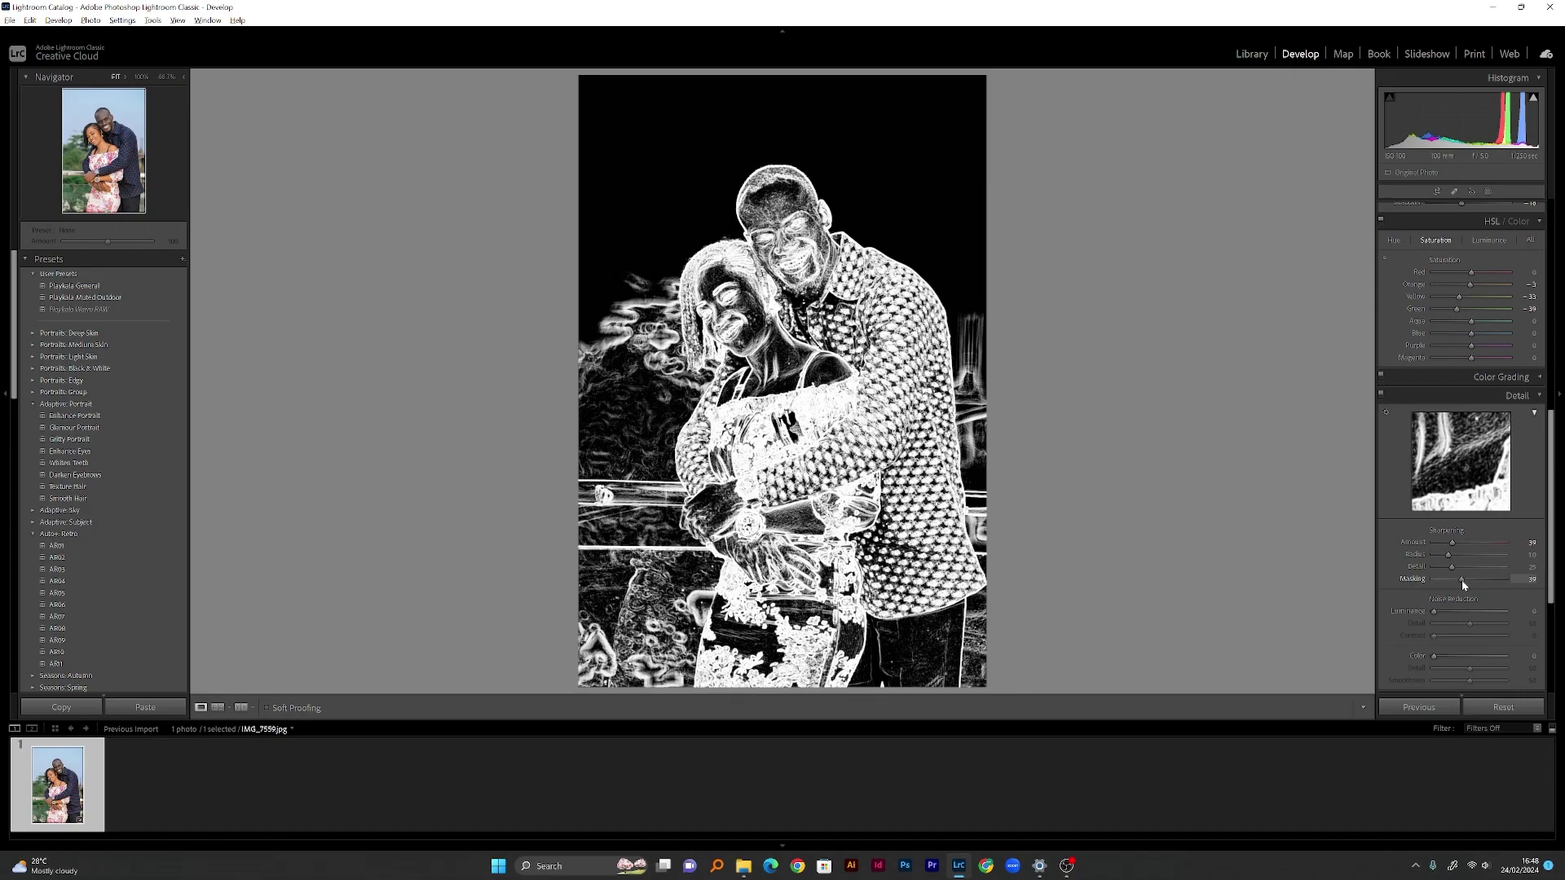
{"action": "left_click_drag", "start_coordinate": [1462, 580], "coordinate": [1446, 580]}
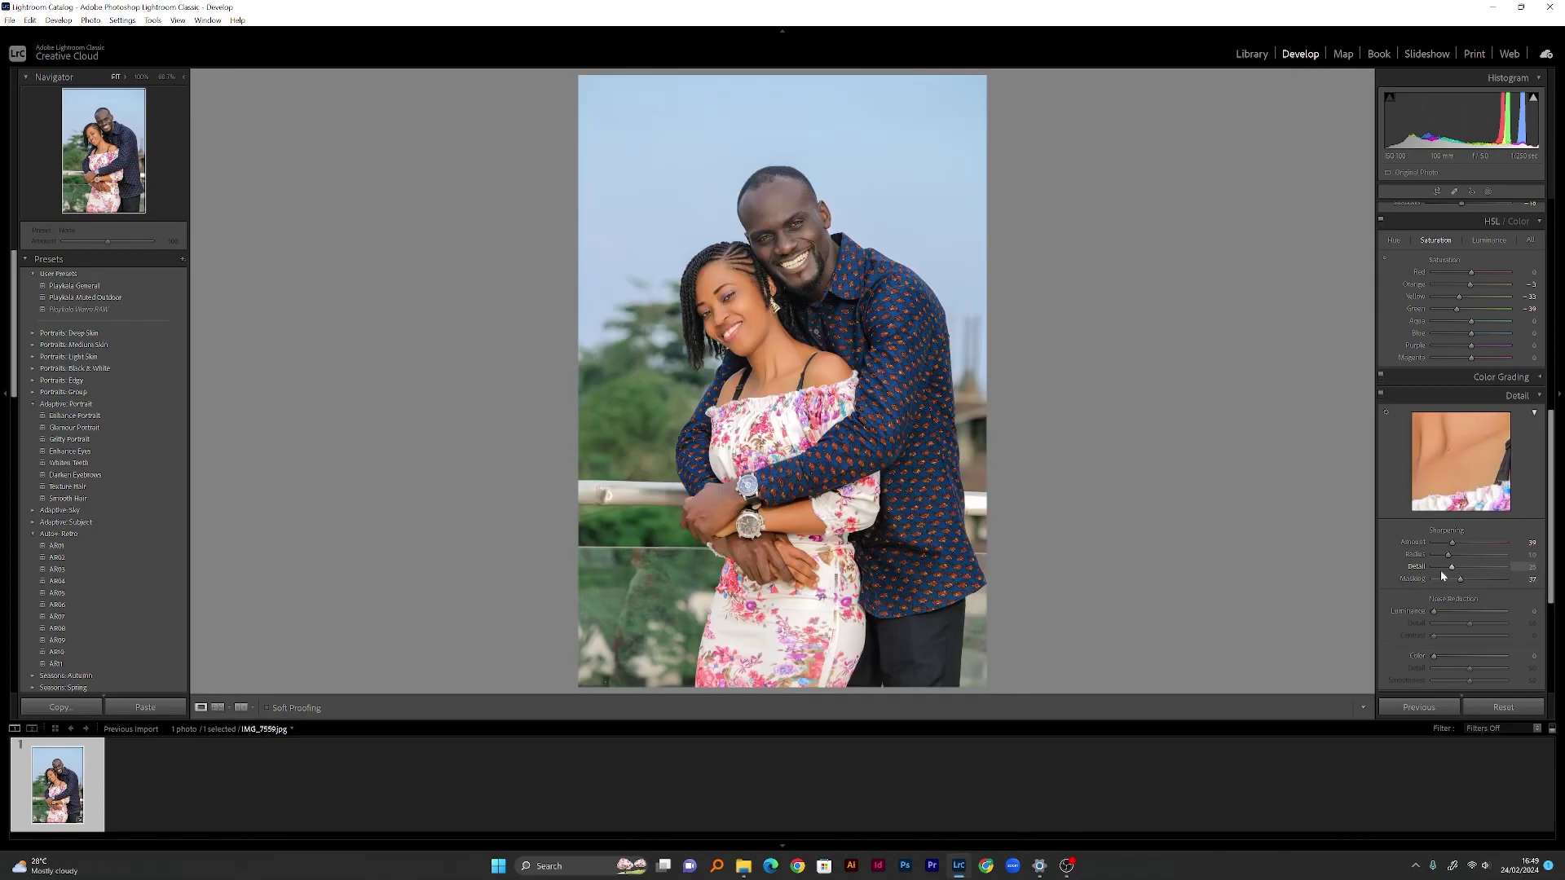
Fine-tune the sharpening Masking to about 37 using the mask preview, and collapse the Detail and Effects sections
{"action": "left_click_drag", "start_coordinate": [1459, 580], "coordinate": [1460, 581]}
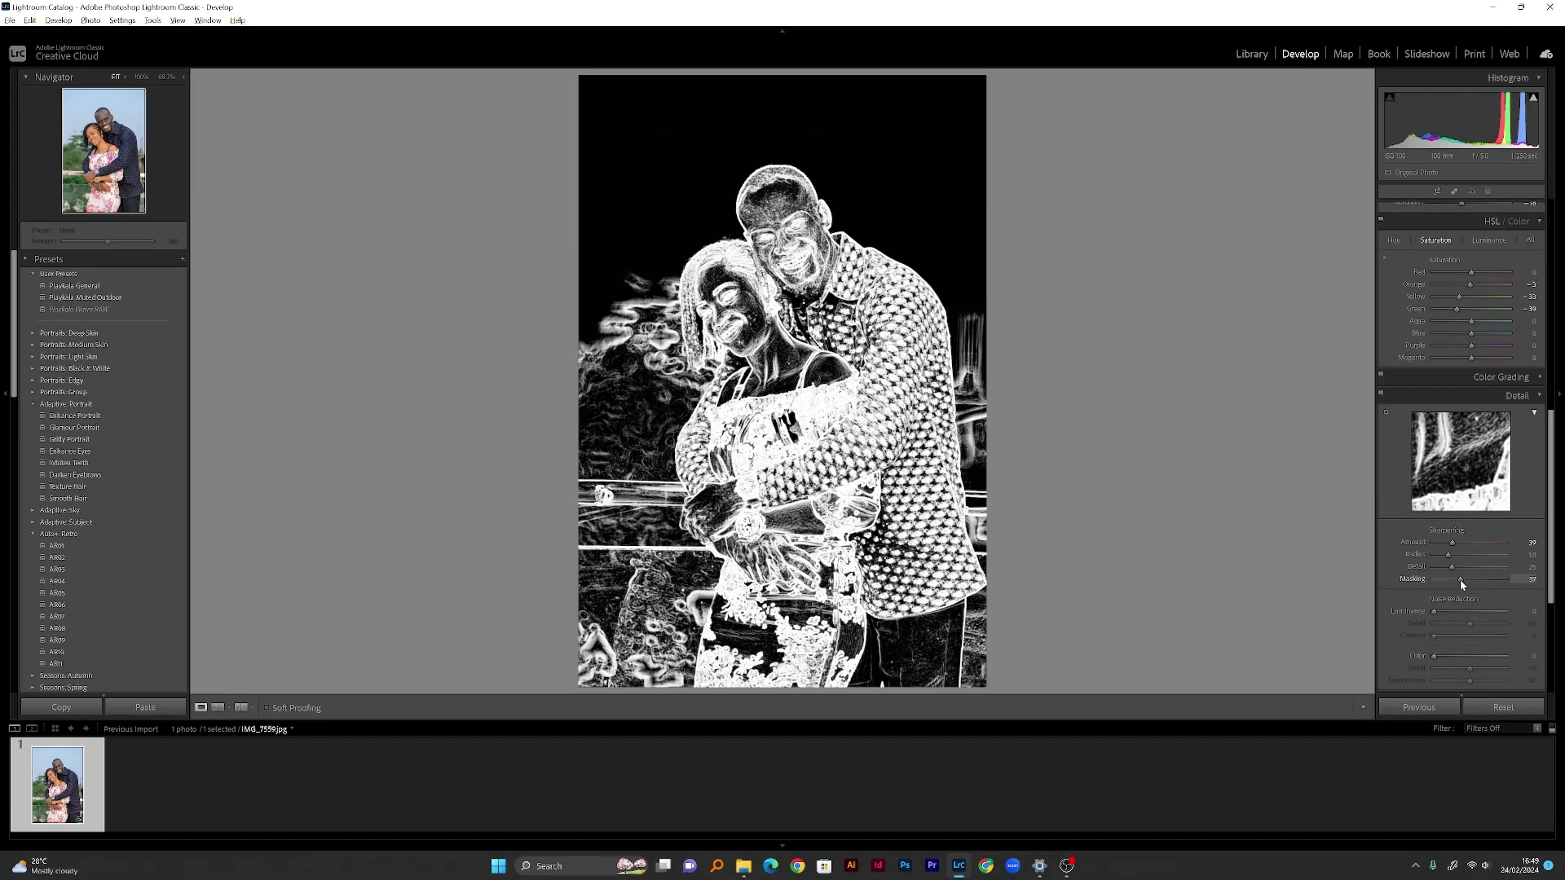
{"action": "left_click_drag", "start_coordinate": [1460, 579], "coordinate": [1460, 581]}
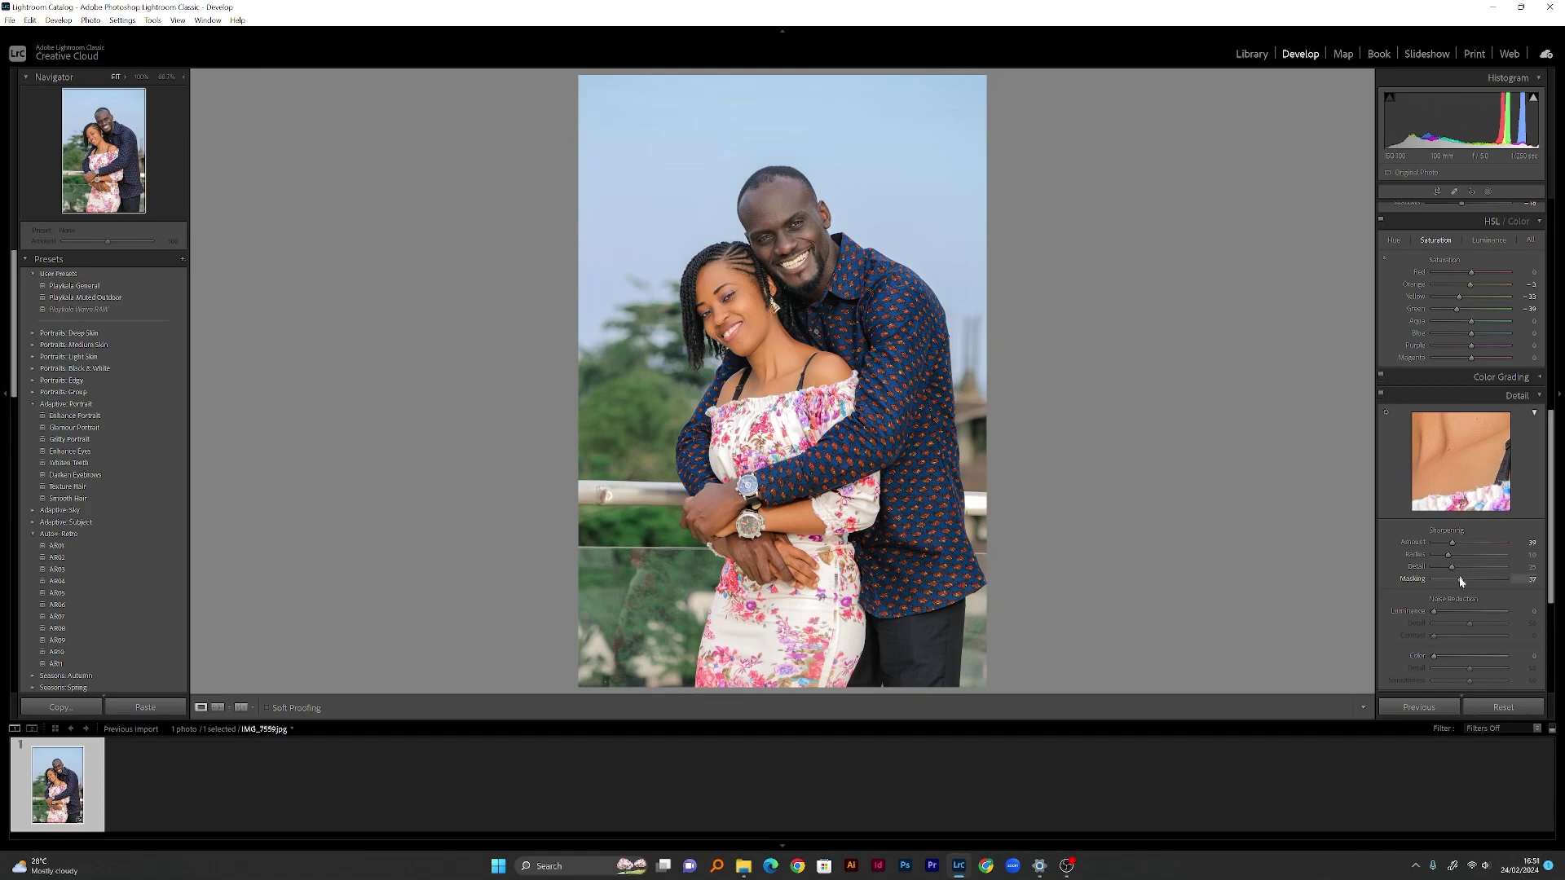
{"action": "left_click", "coordinate": [1539, 397]}
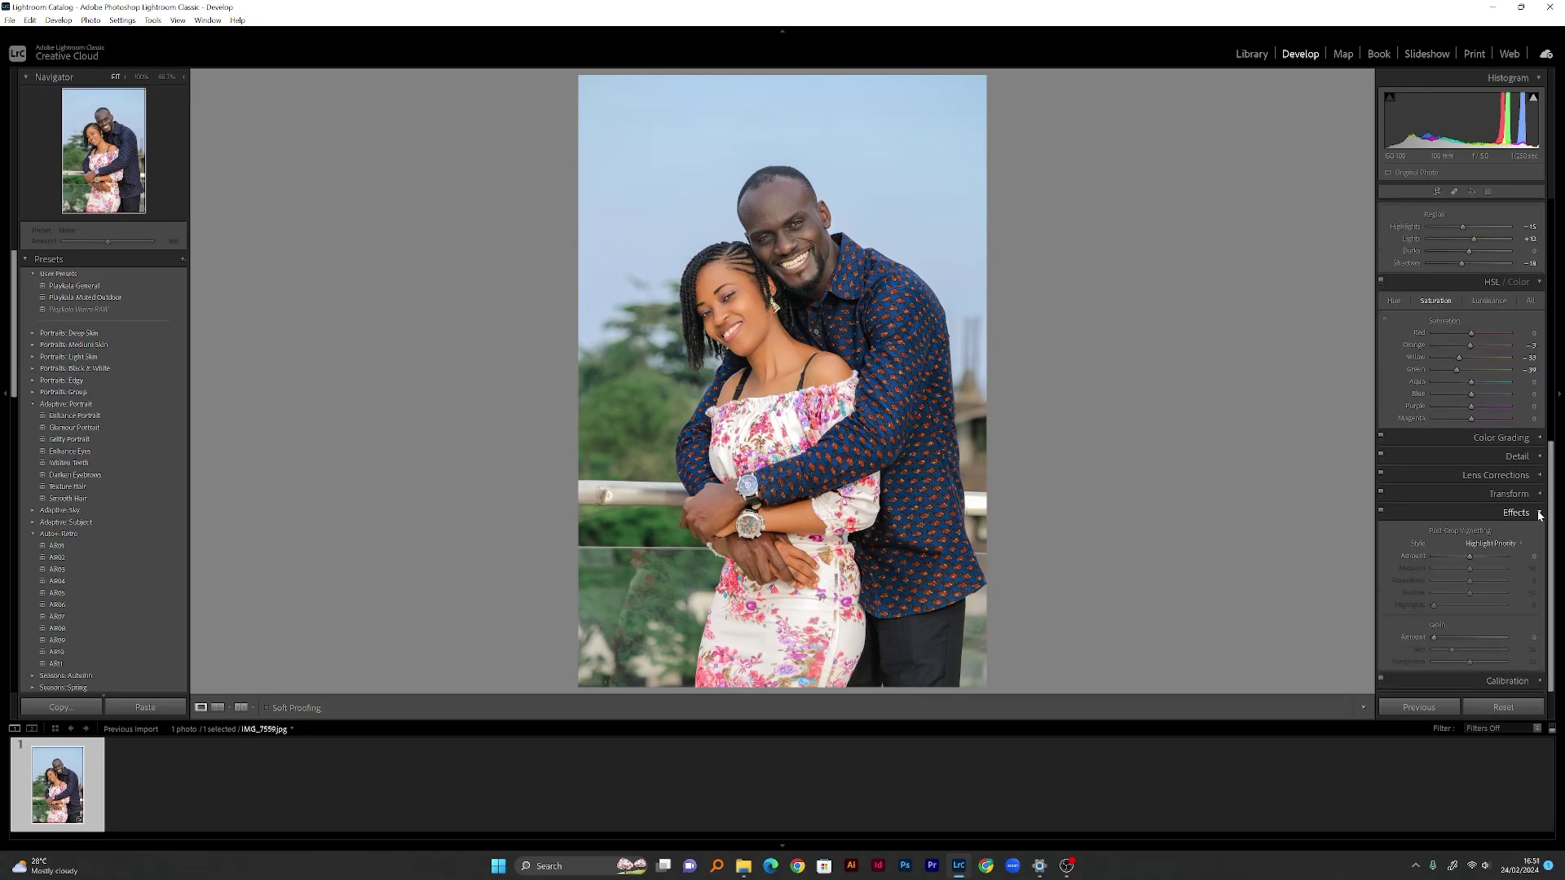
{"action": "left_click", "coordinate": [1539, 514]}
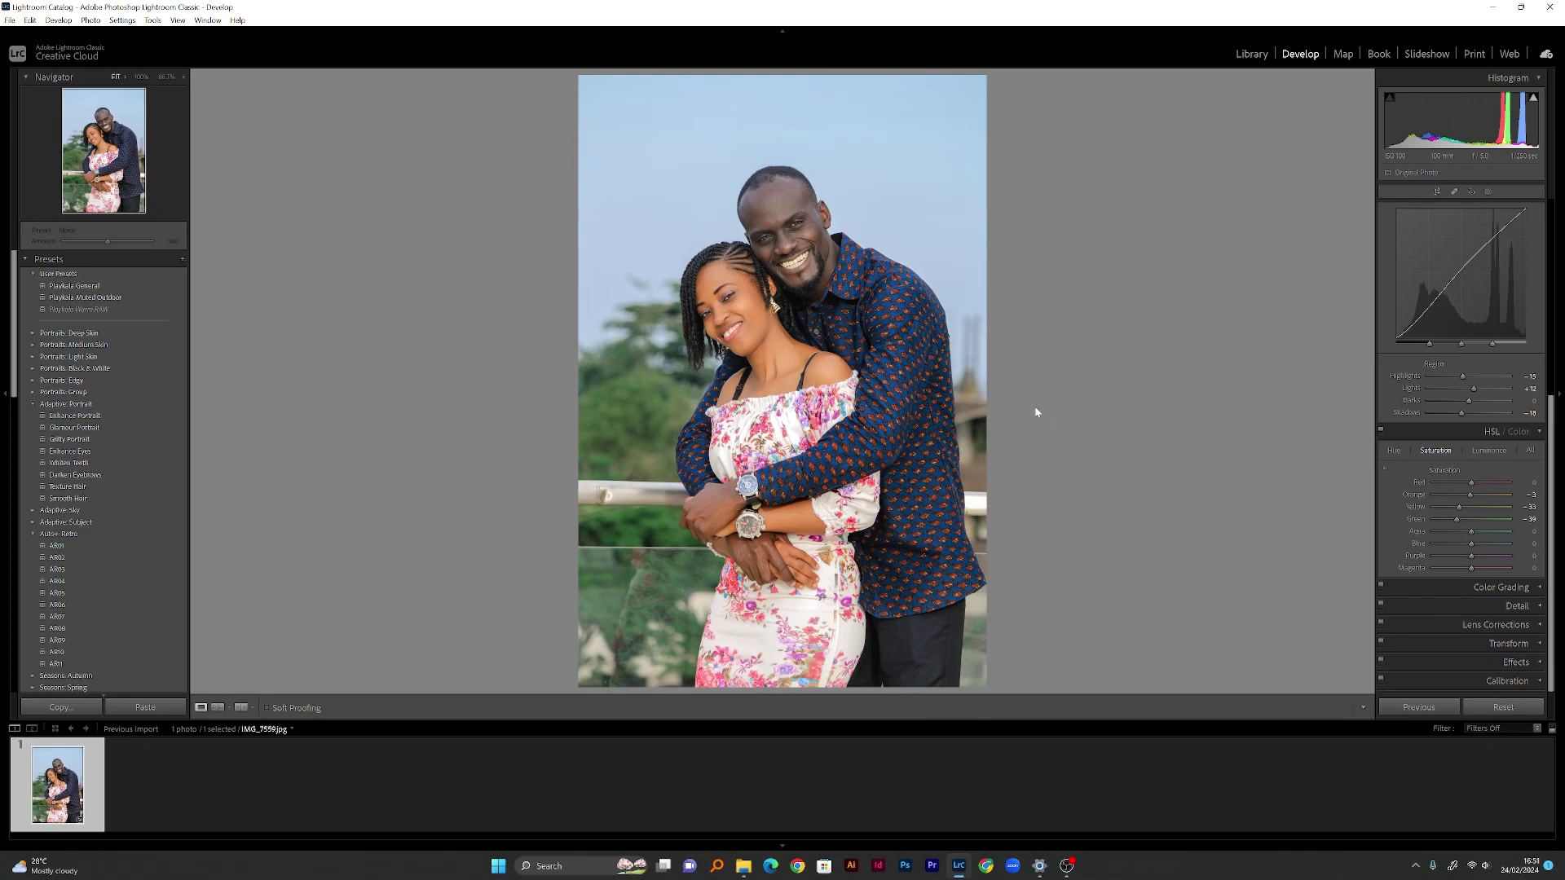
Crop the photo to a 4 x 5 / 8 x 10 aspect ratio, framing the couple more tightly, and apply the crop
{"action": "key", "text": "r"}
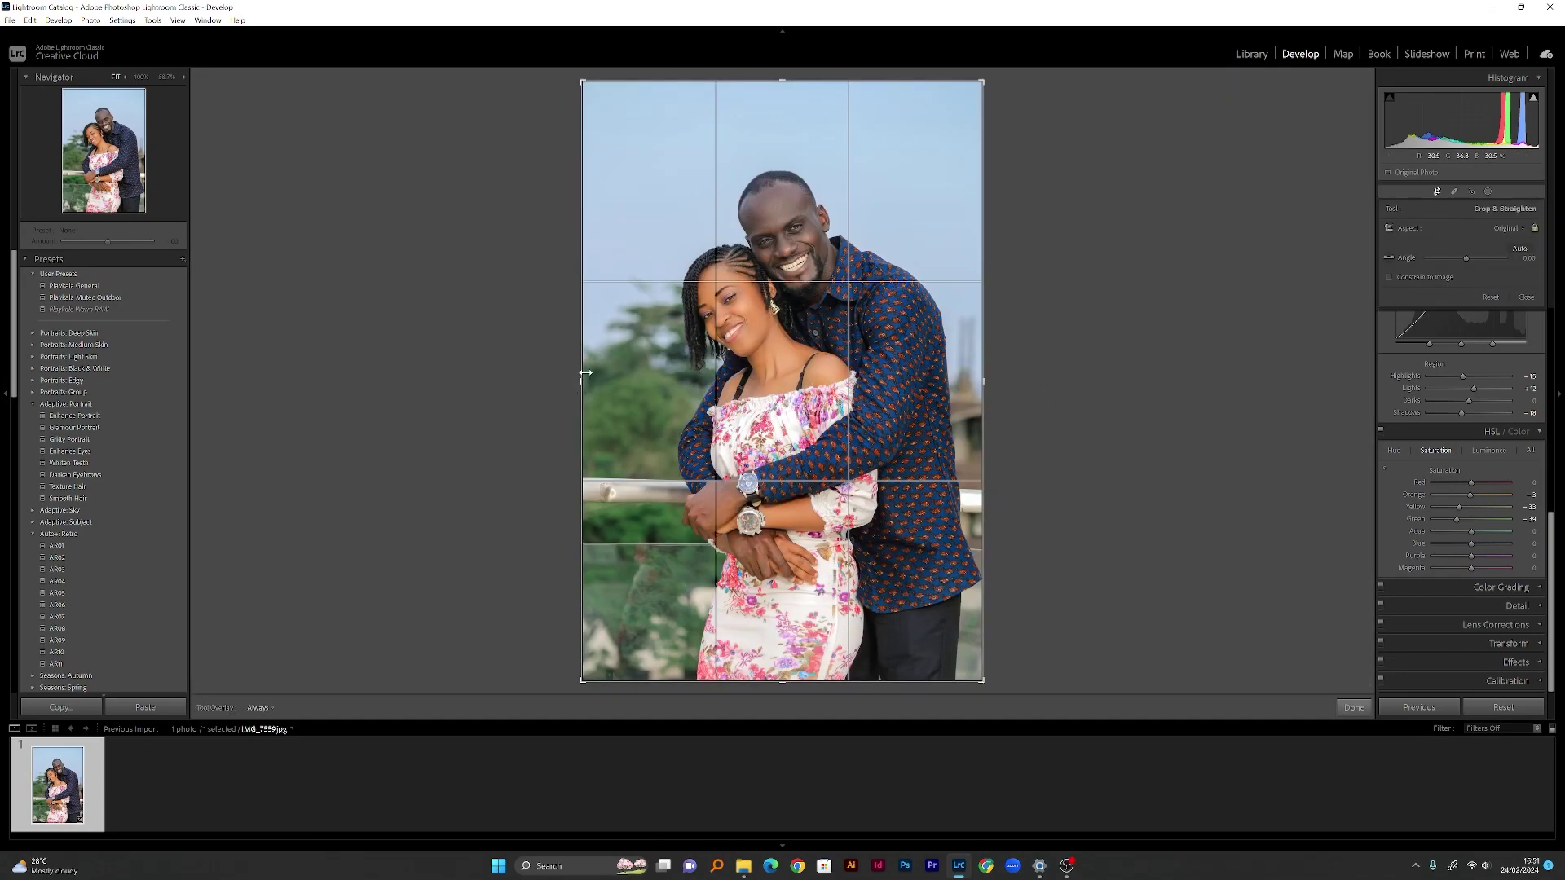
{"action": "left_click_drag", "start_coordinate": [582, 380], "coordinate": [607, 378]}
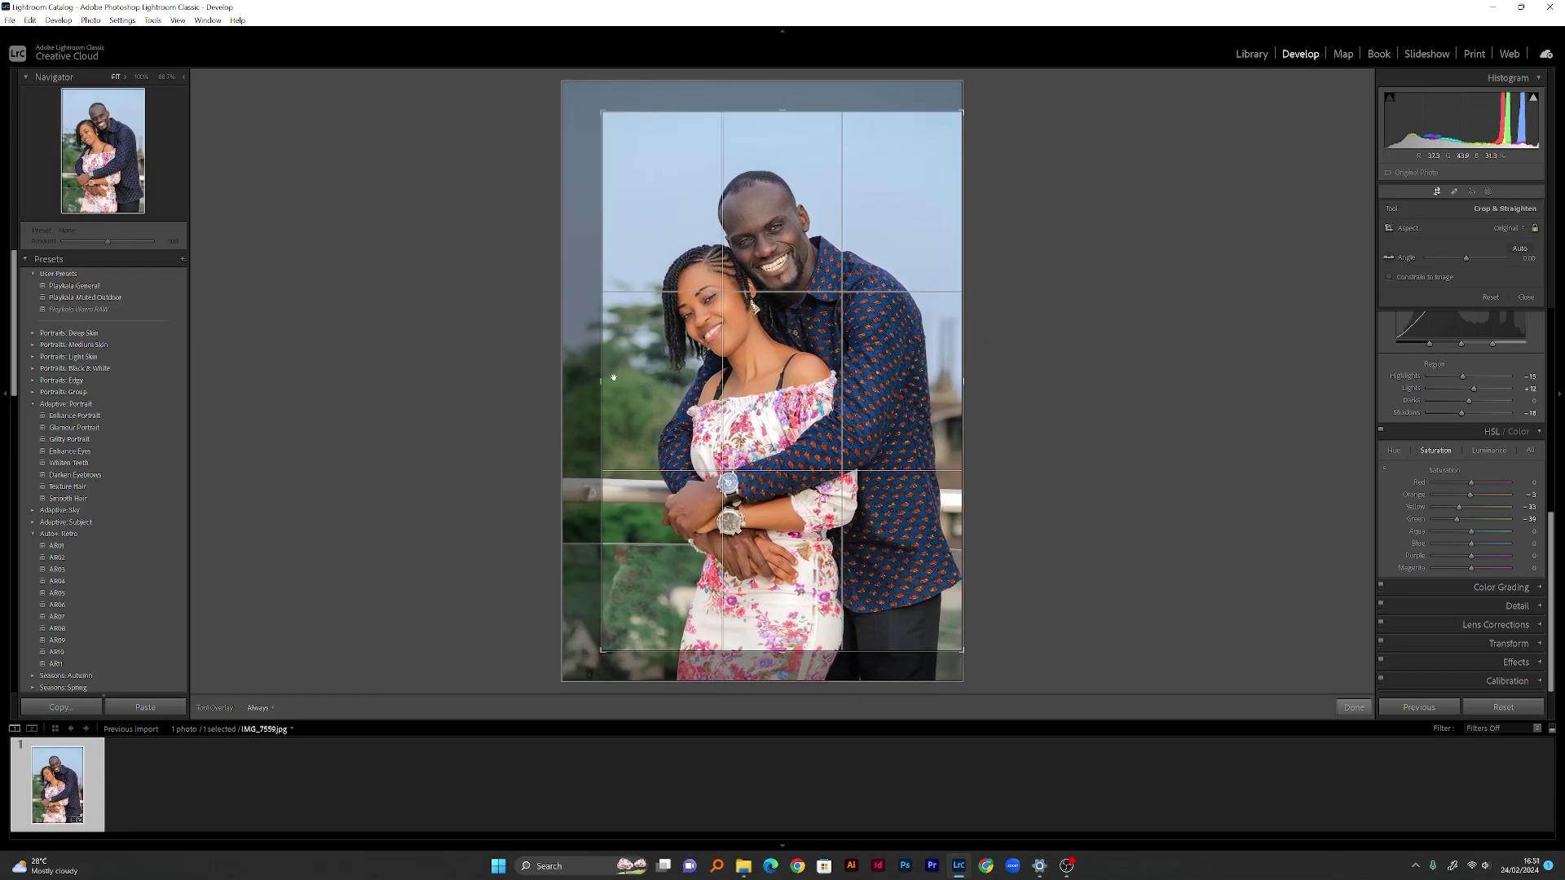
{"action": "left_click", "coordinate": [1507, 228]}
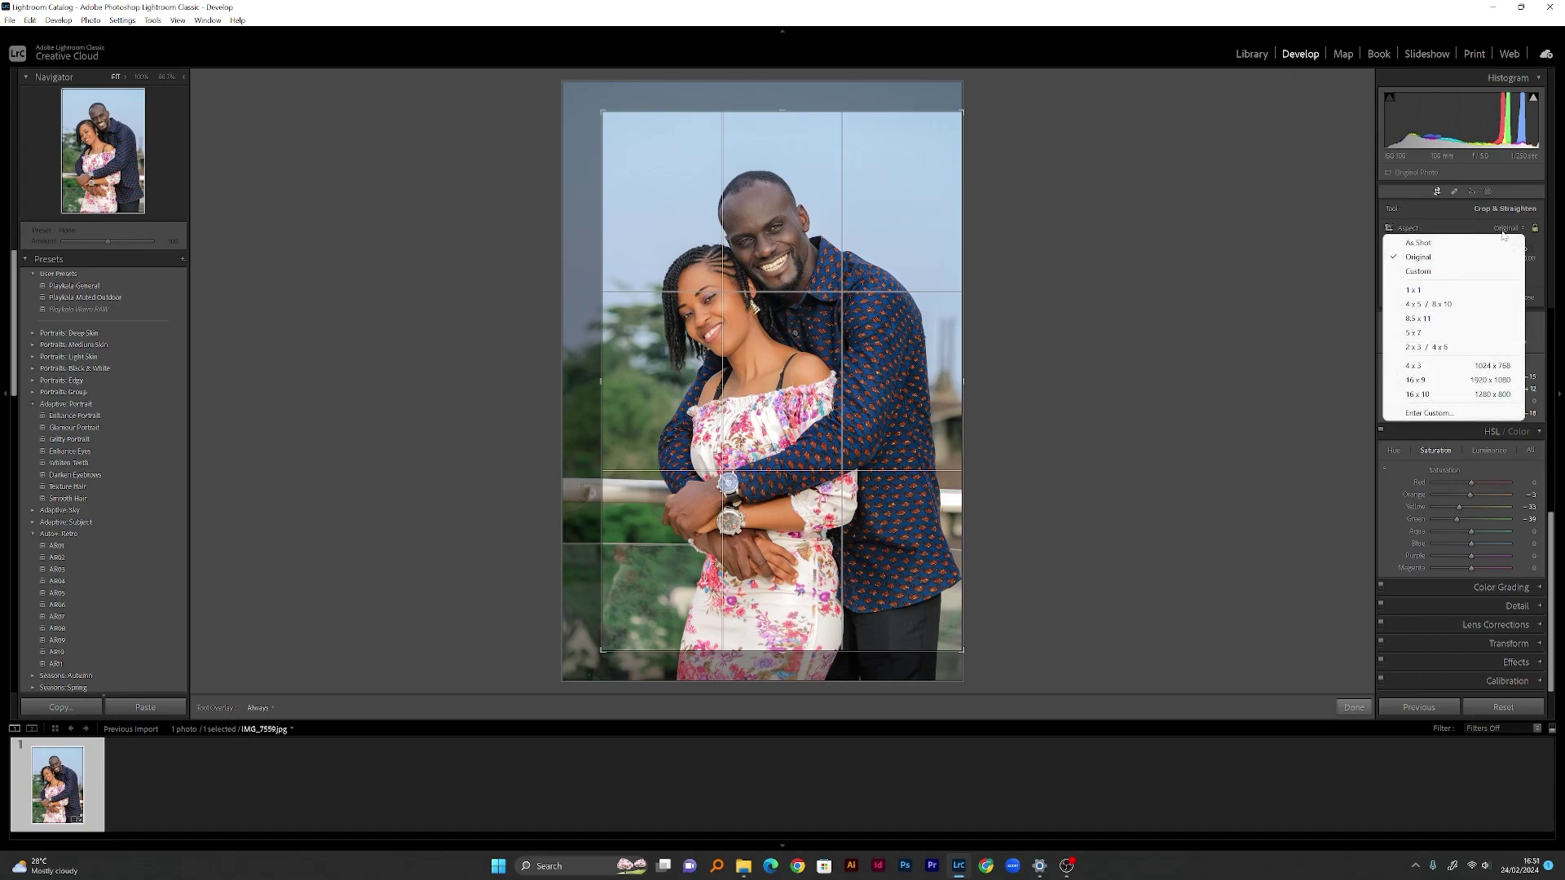
{"action": "left_click", "coordinate": [1447, 303]}
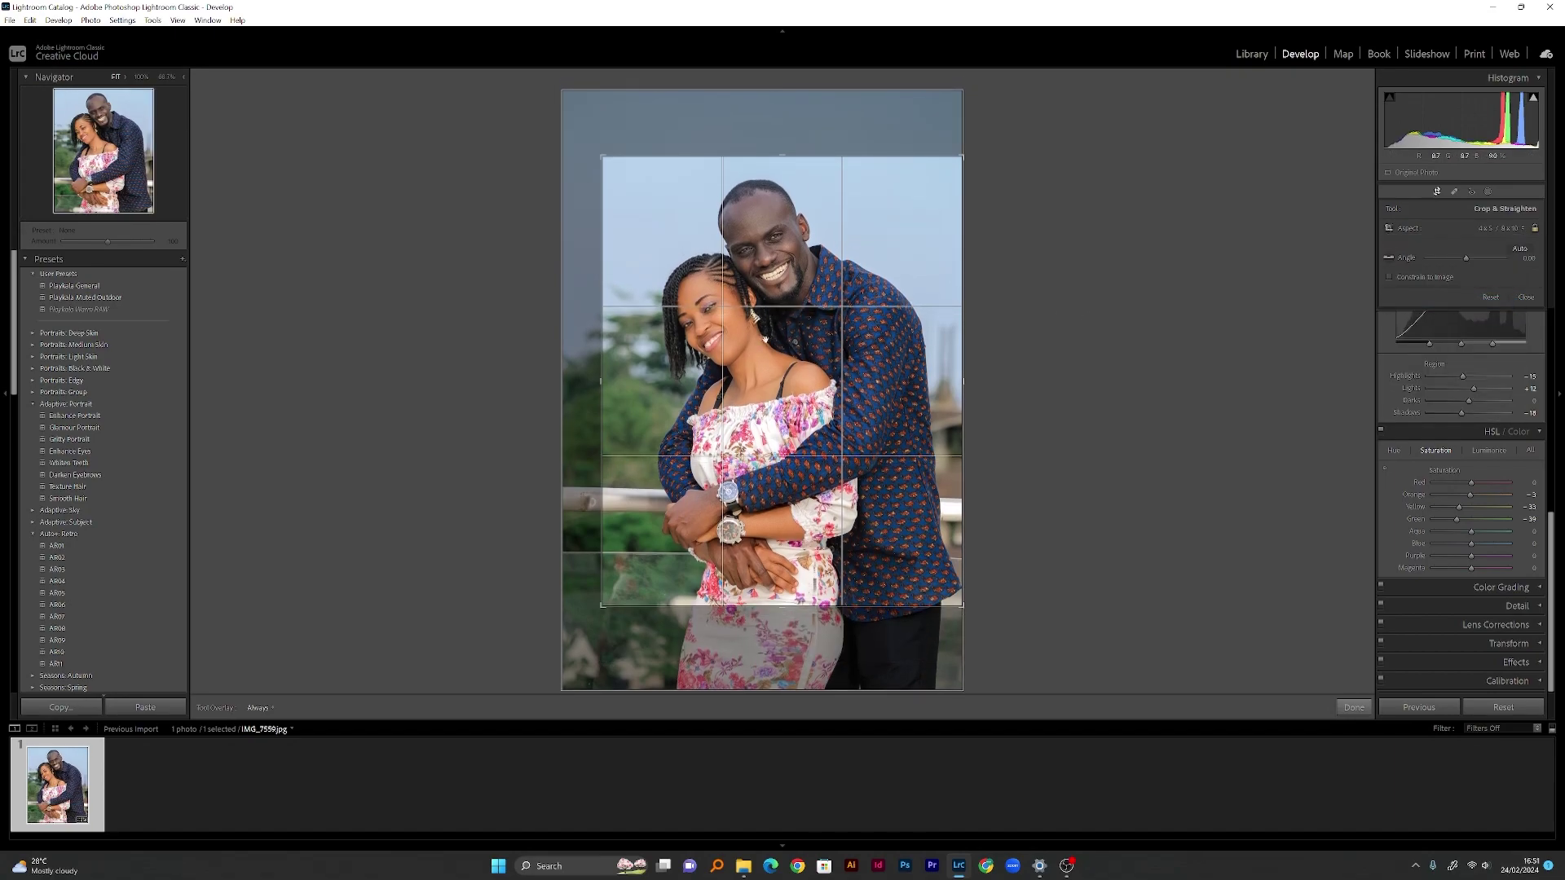
{"action": "left_click_drag", "start_coordinate": [764, 339], "coordinate": [836, 308]}
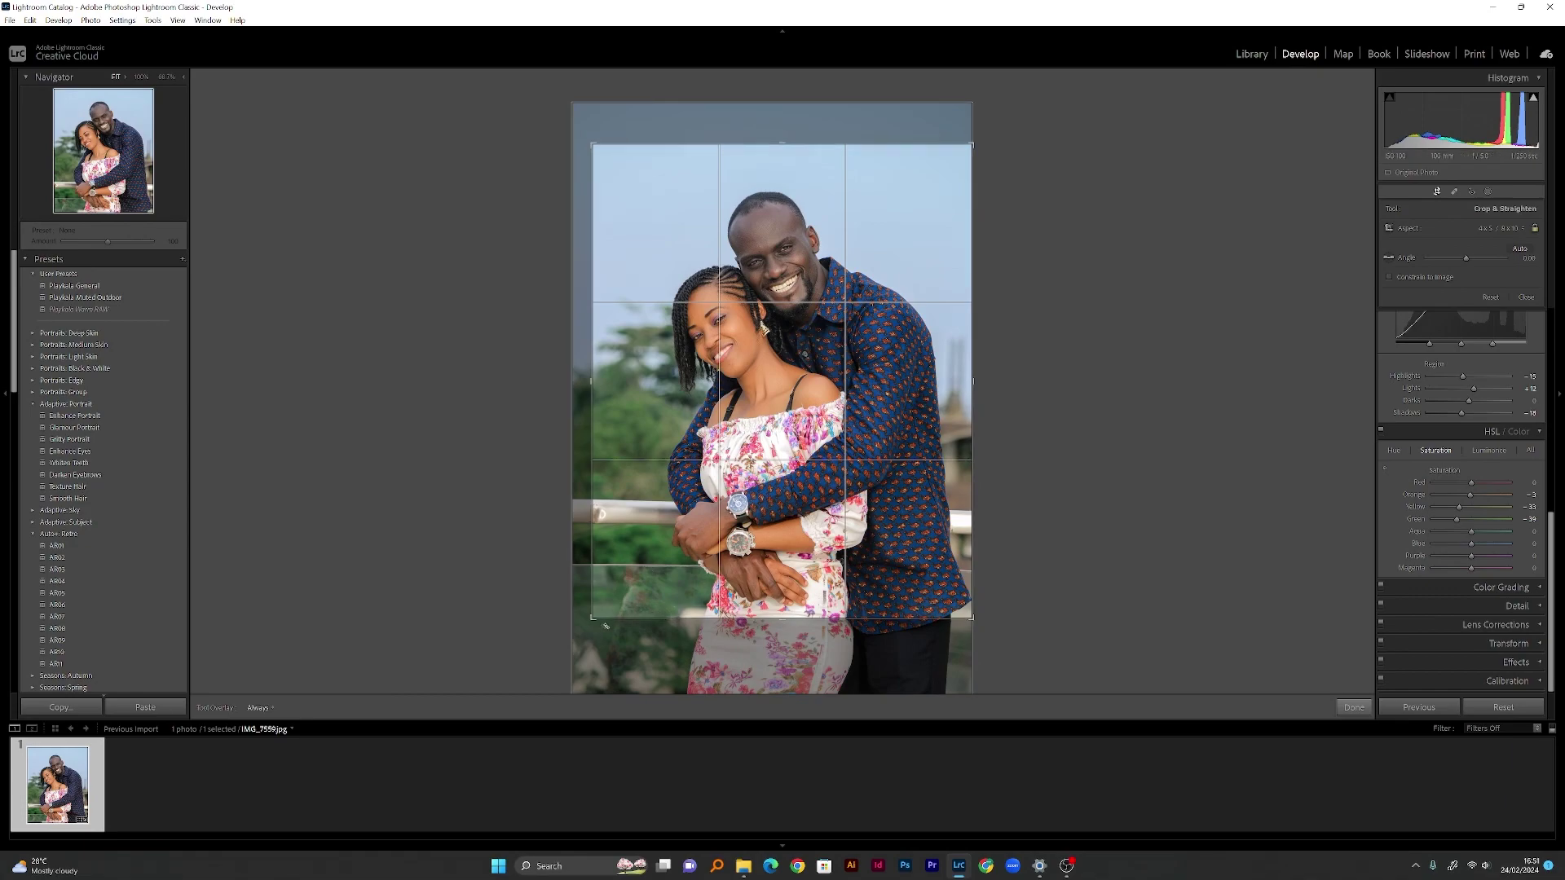
{"action": "left_click_drag", "start_coordinate": [783, 628], "coordinate": [783, 639]}
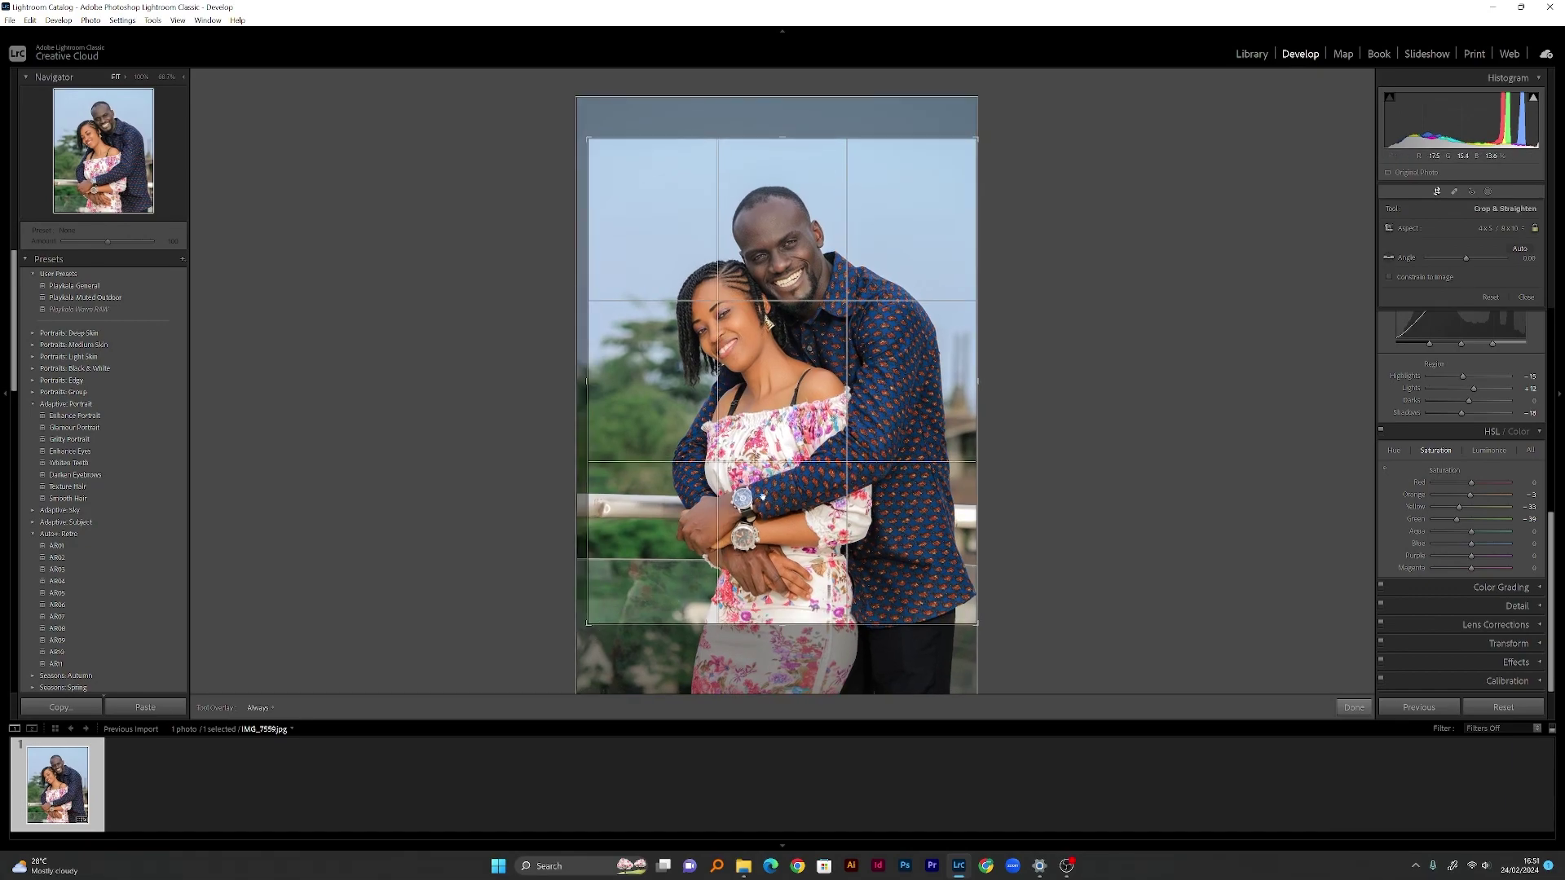
{"action": "key", "text": "Return"}
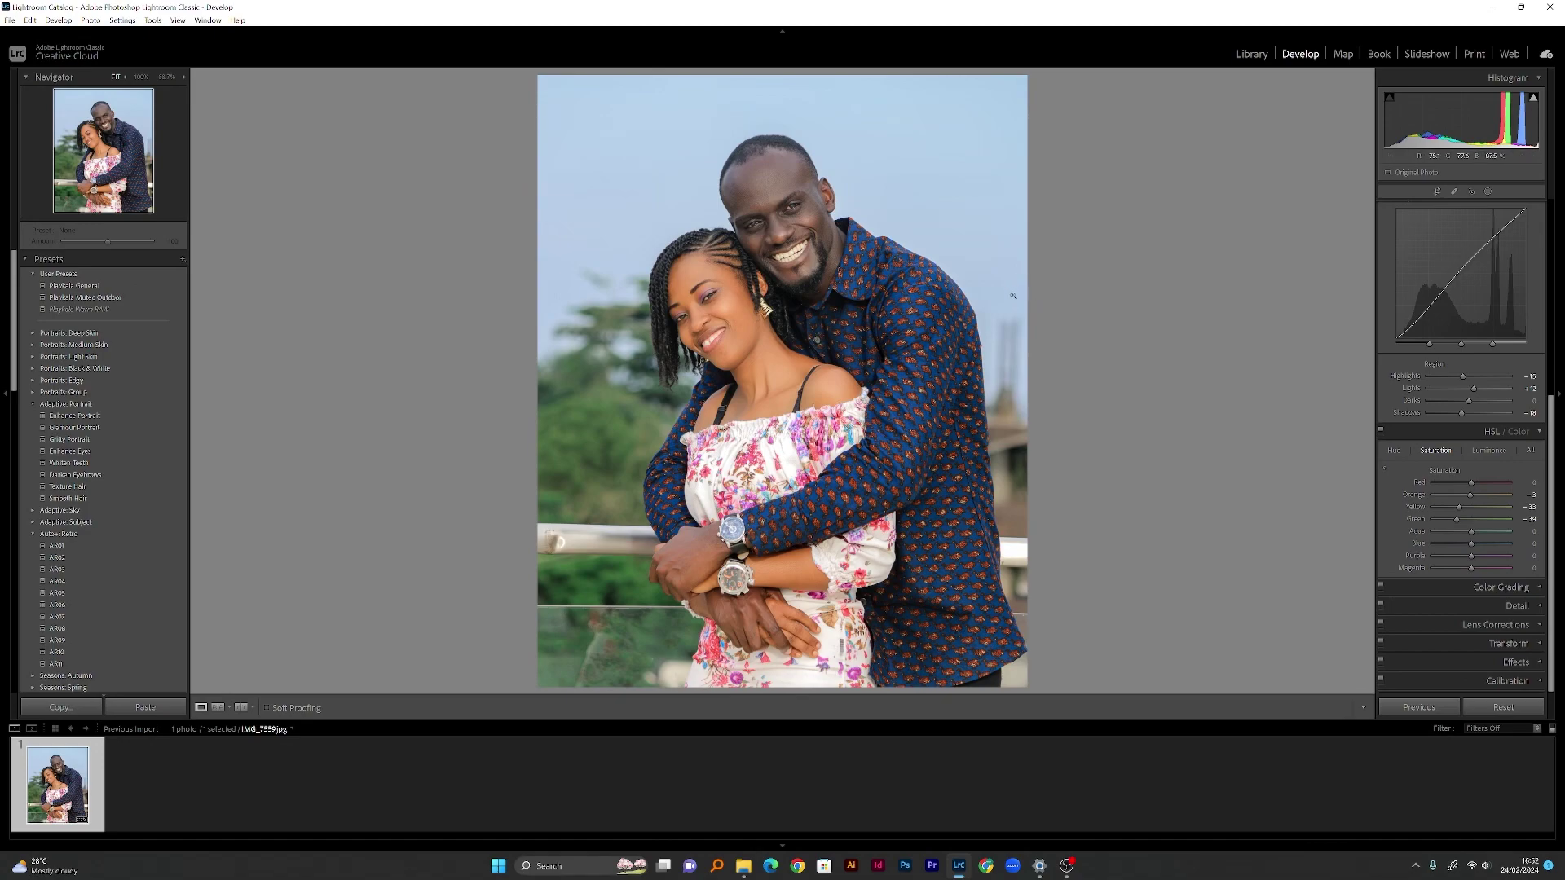
Whiten the man's teeth with a brush mask that lowers Saturation to about -45
{"action": "left_click_drag", "start_coordinate": [1549, 429], "coordinate": [1544, 244]}
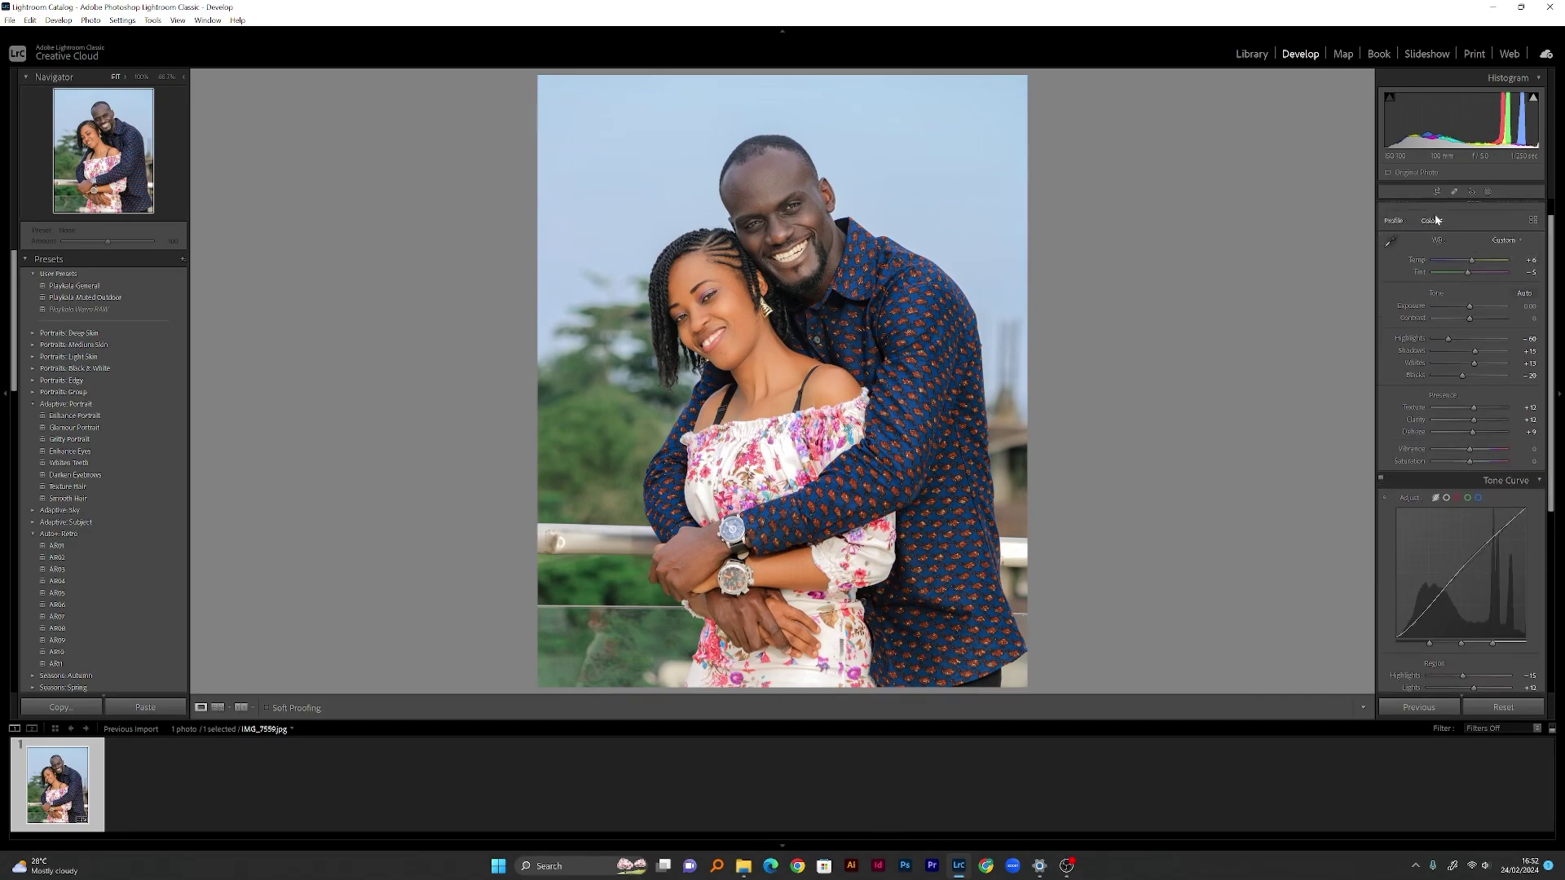
{"action": "key", "text": "k"}
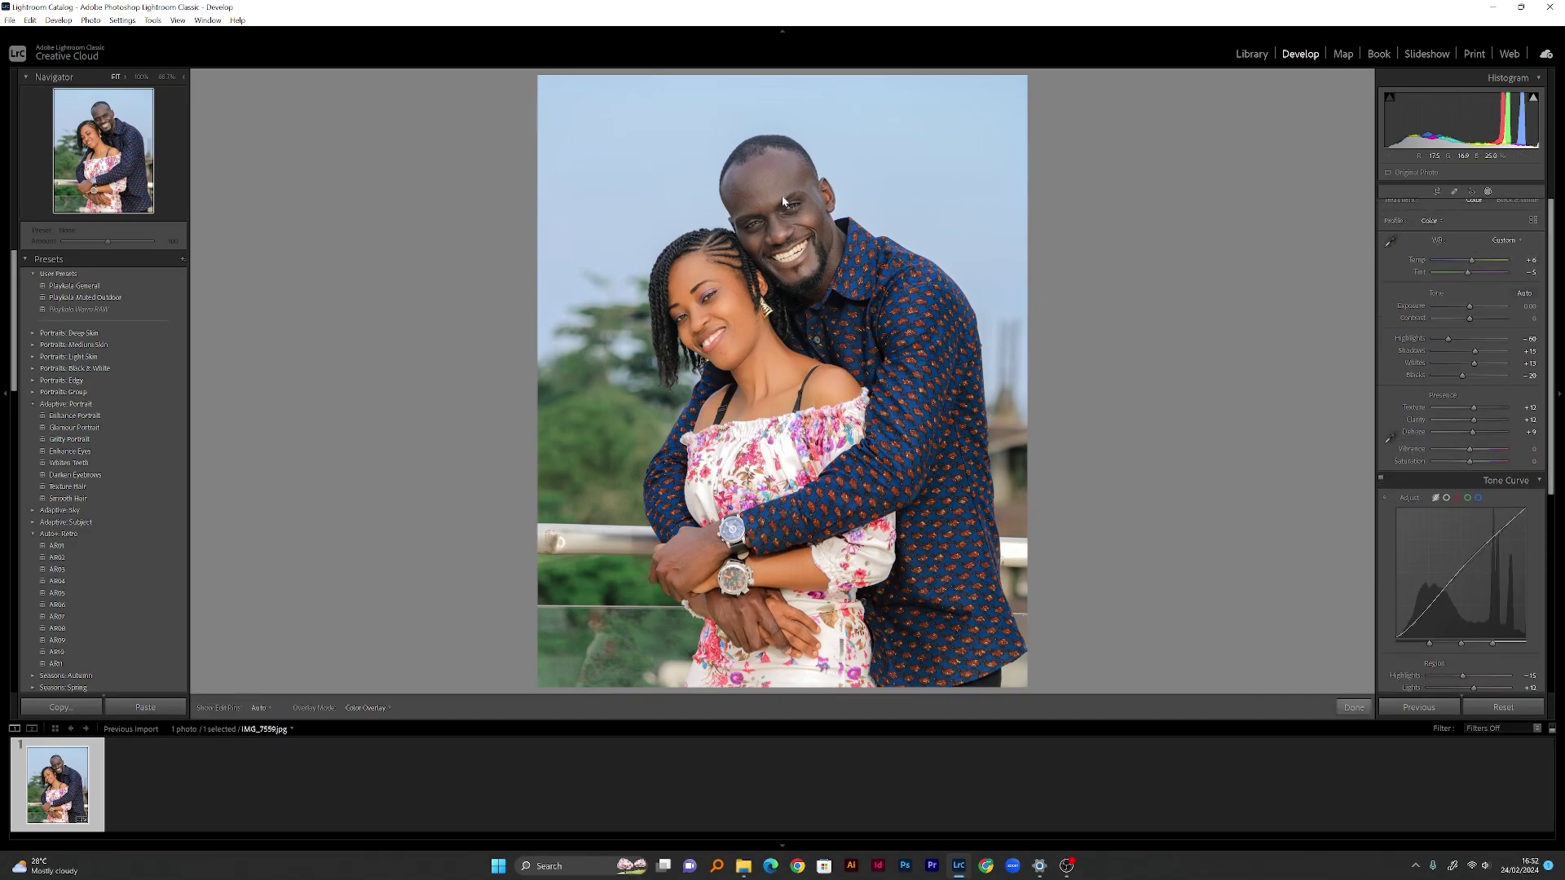
{"action": "key", "text": "ctrl+equal"}
{"action": "key", "text": "ctrl+equal"}
{"action": "key", "text": "ctrl+equal"}
{"action": "key", "text": "ctrl+equal"}
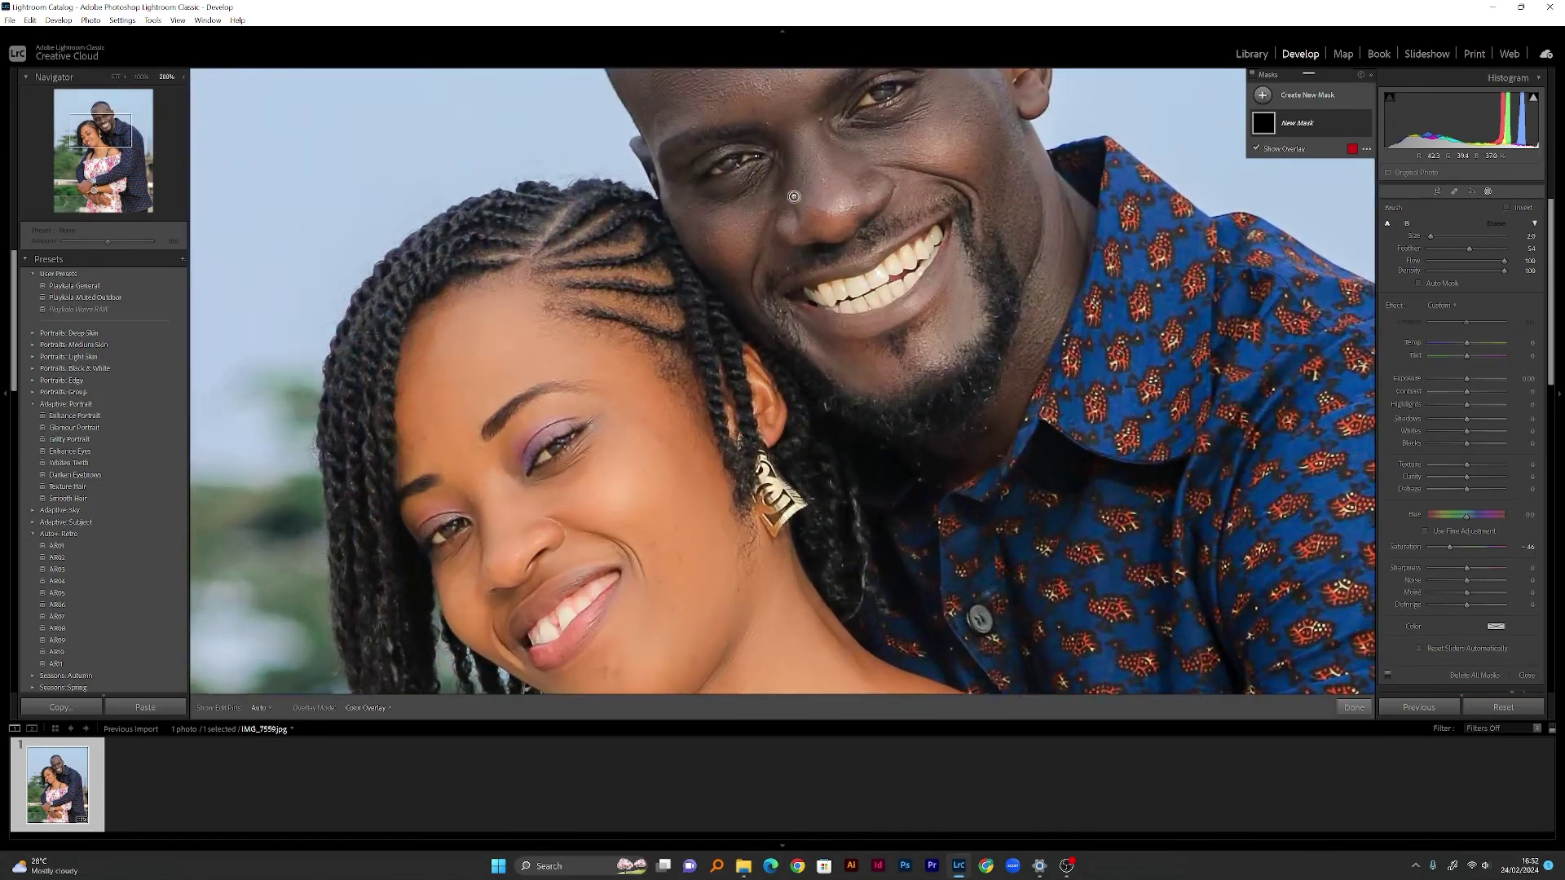
{"action": "scroll", "coordinate": [886, 217], "scroll_direction": "up", "scroll_amount": 3}
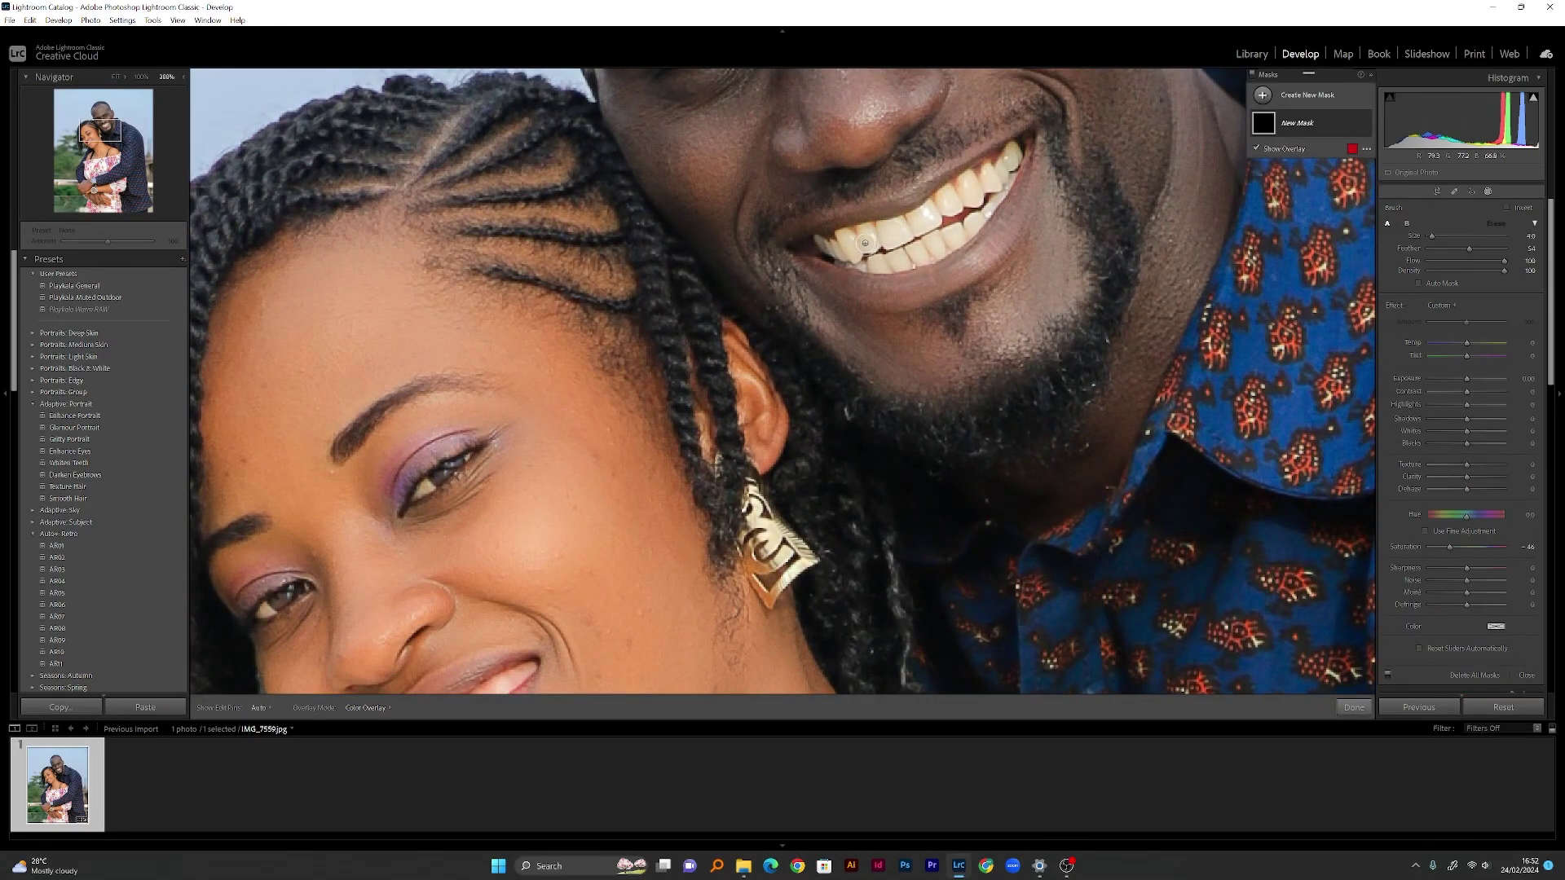
{"action": "mouse_move", "coordinate": [845, 245]}
{"action": "left_mouse_down"}
{"action": "mouse_move", "coordinate": [1016, 158]}
{"action": "mouse_move", "coordinate": [929, 245]}
{"action": "mouse_move", "coordinate": [882, 258]}
{"action": "mouse_move", "coordinate": [819, 245]}
{"action": "left_mouse_up"}
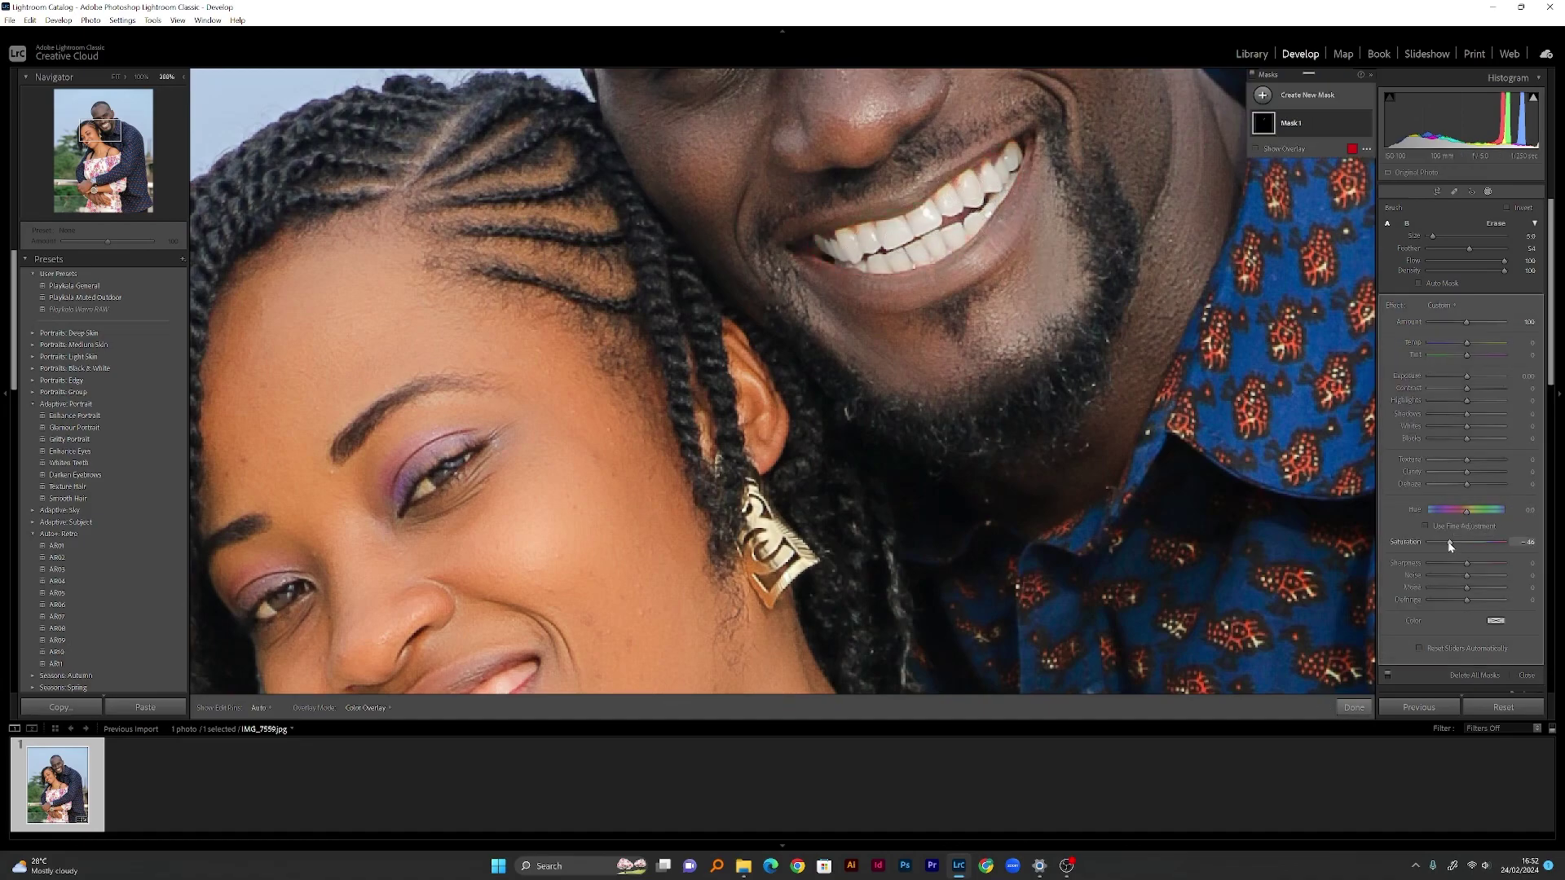
{"action": "left_click_drag", "start_coordinate": [1448, 540], "coordinate": [1449, 546]}
Extend the same desaturating brush mask over the woman's teeth and the whites of her eyes
{"action": "left_click_drag", "start_coordinate": [557, 516], "coordinate": [785, 344]}
{"action": "key", "text": "h"}
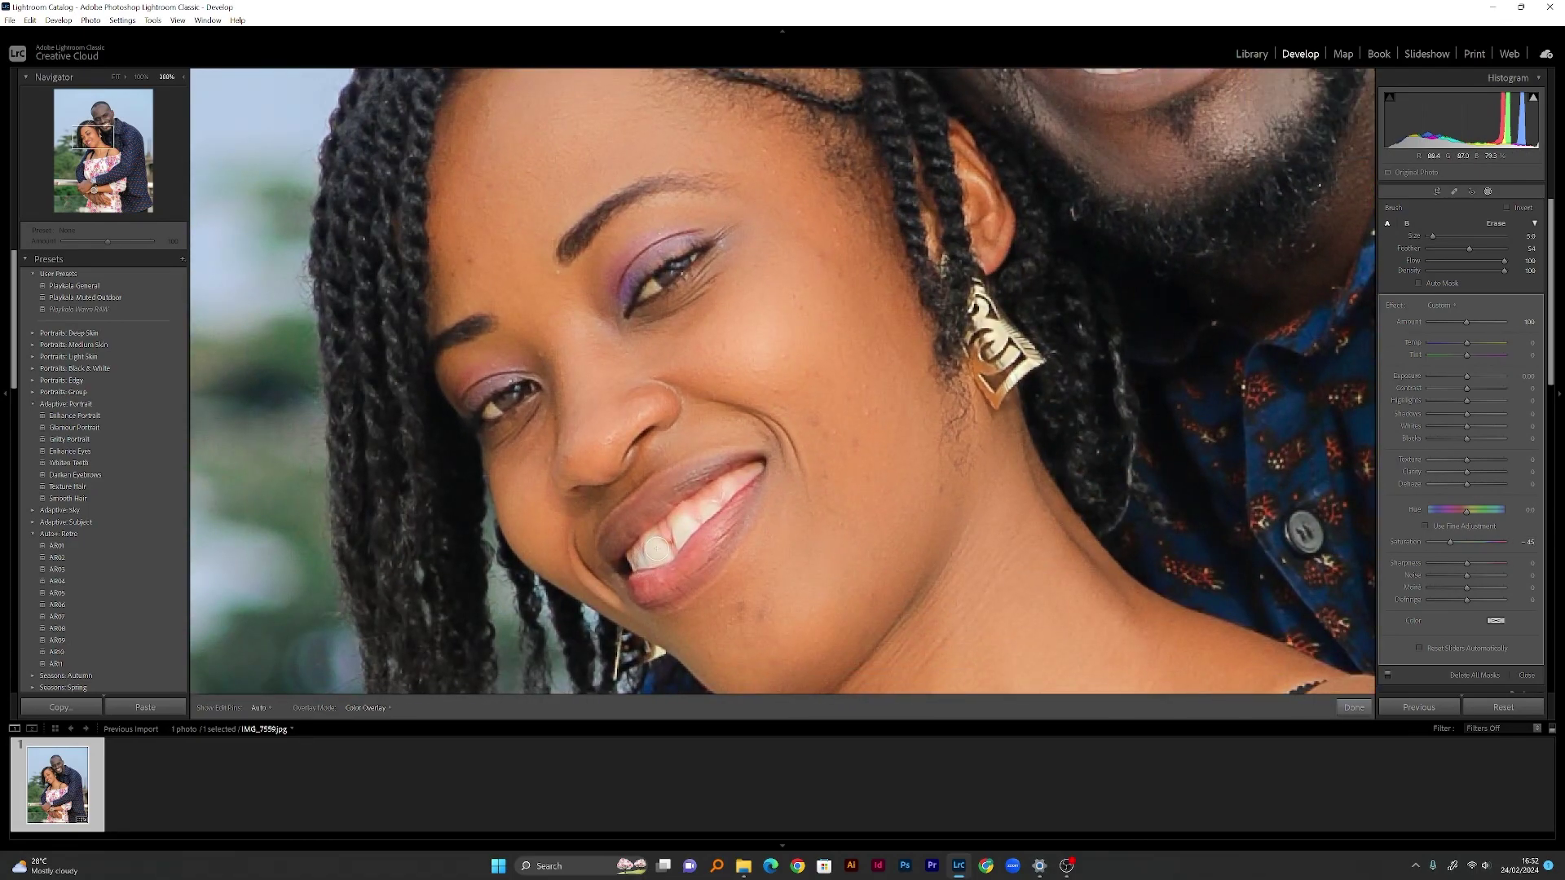
{"action": "key", "text": "h"}
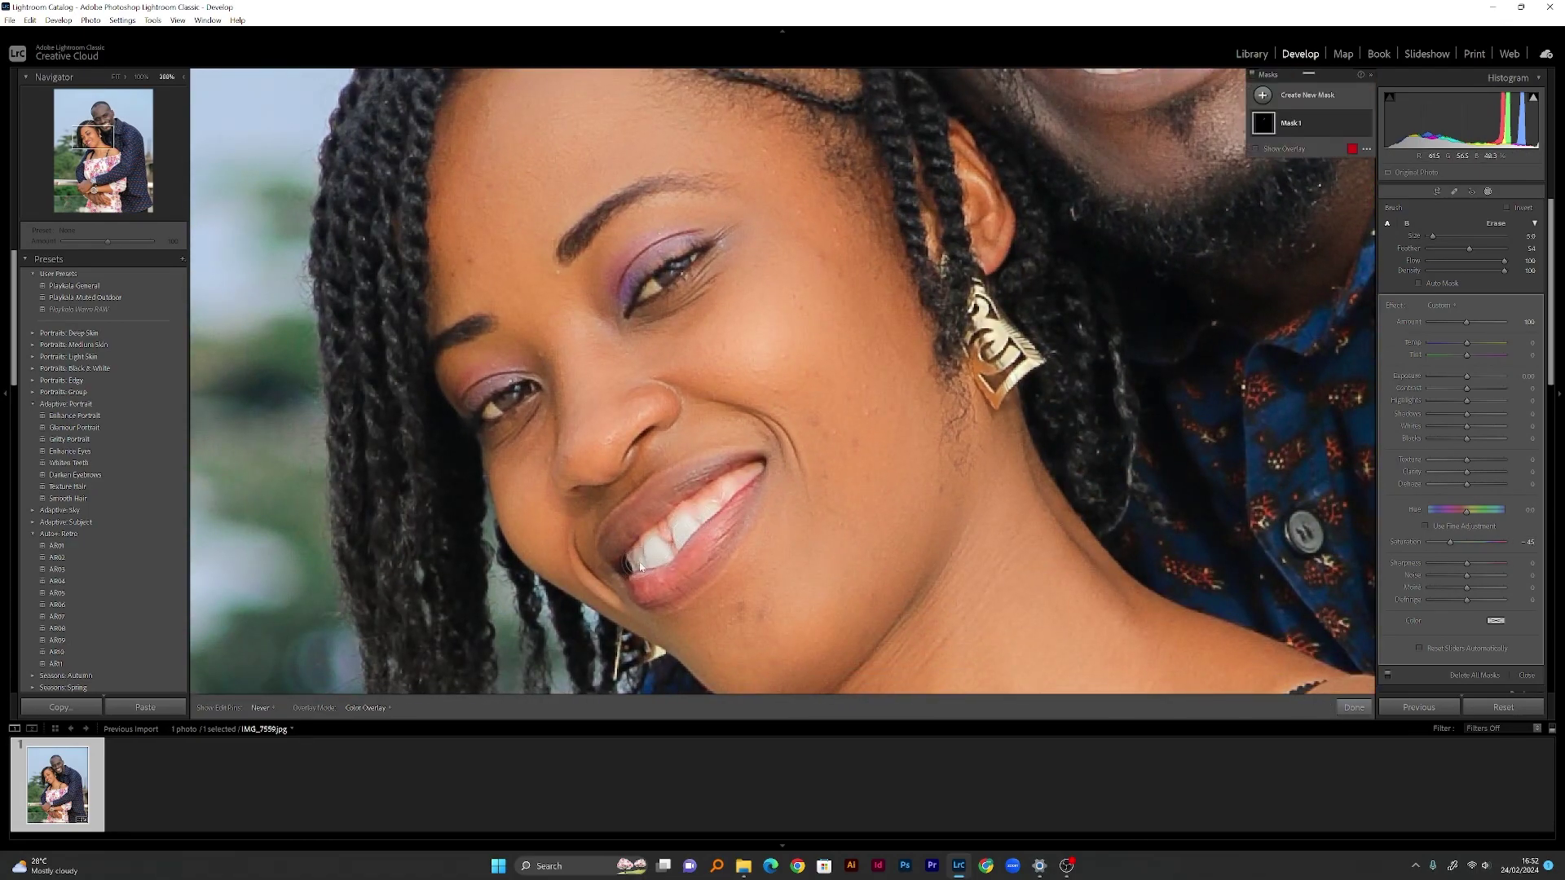
{"action": "key", "text": "h"}
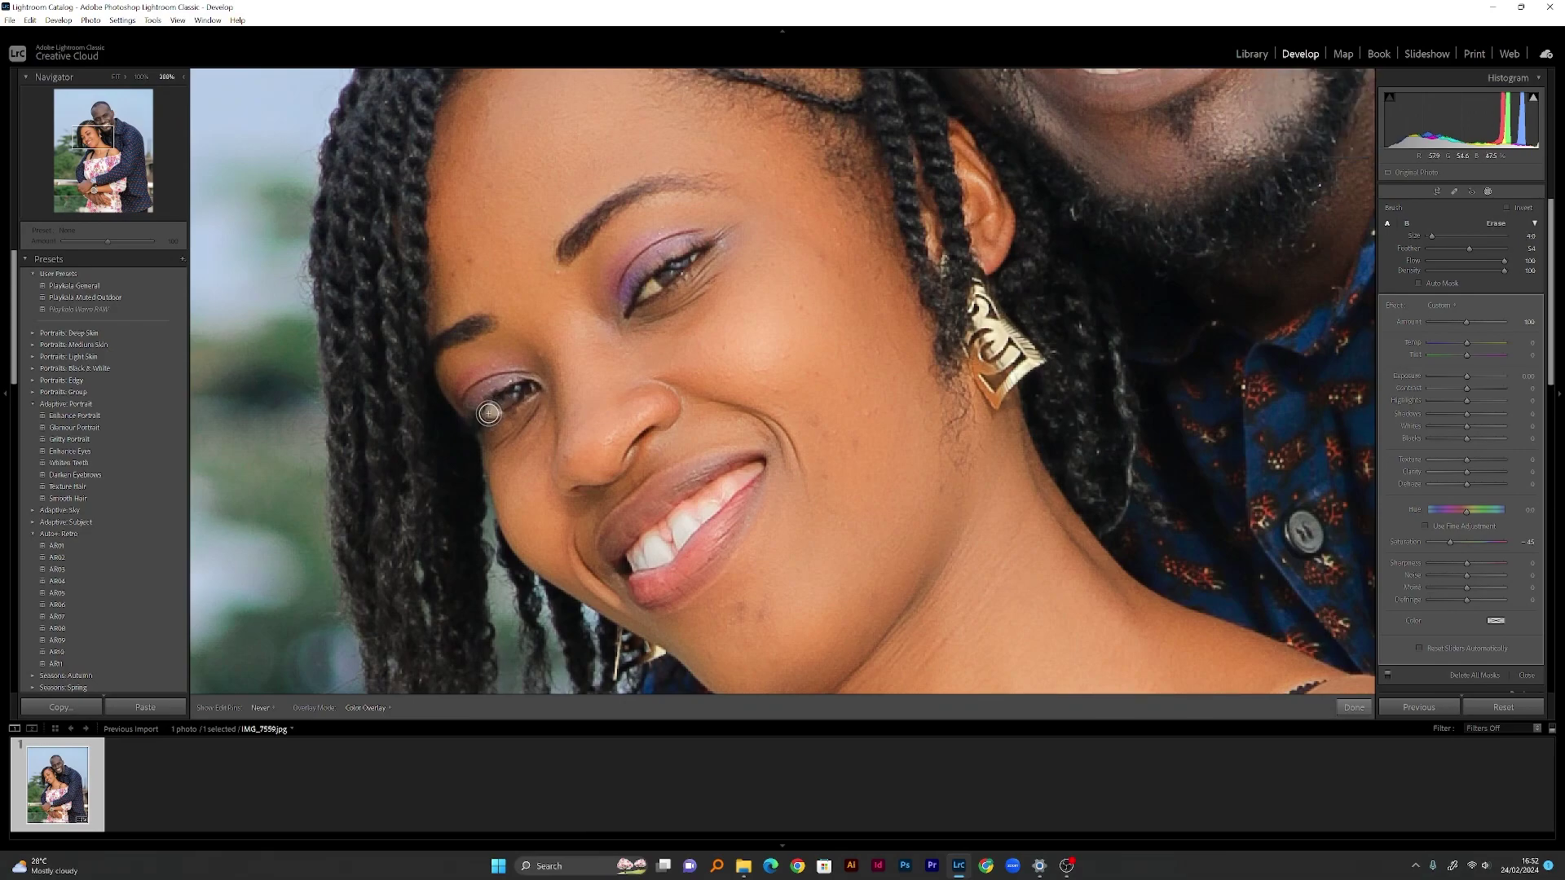
{"action": "key", "text": "h"}
{"action": "key", "text": "h"}
Brush the whites of the man's eyes with the same mask and finish masking
{"action": "left_click_drag", "start_coordinate": [639, 297], "coordinate": [808, 330]}
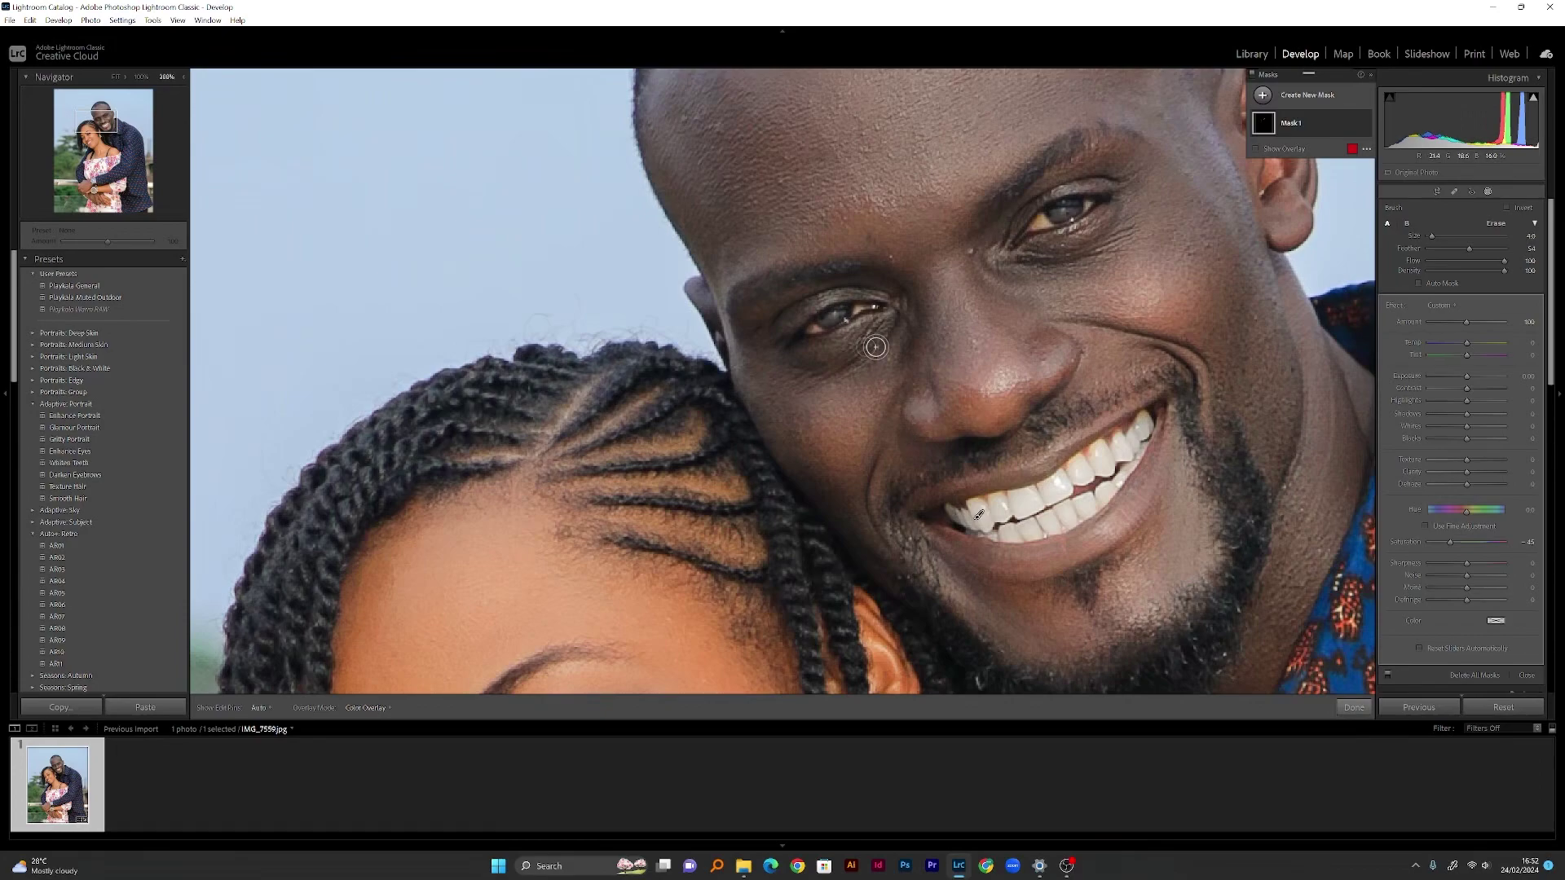
{"action": "key", "text": "h"}
{"action": "key", "text": "h"}
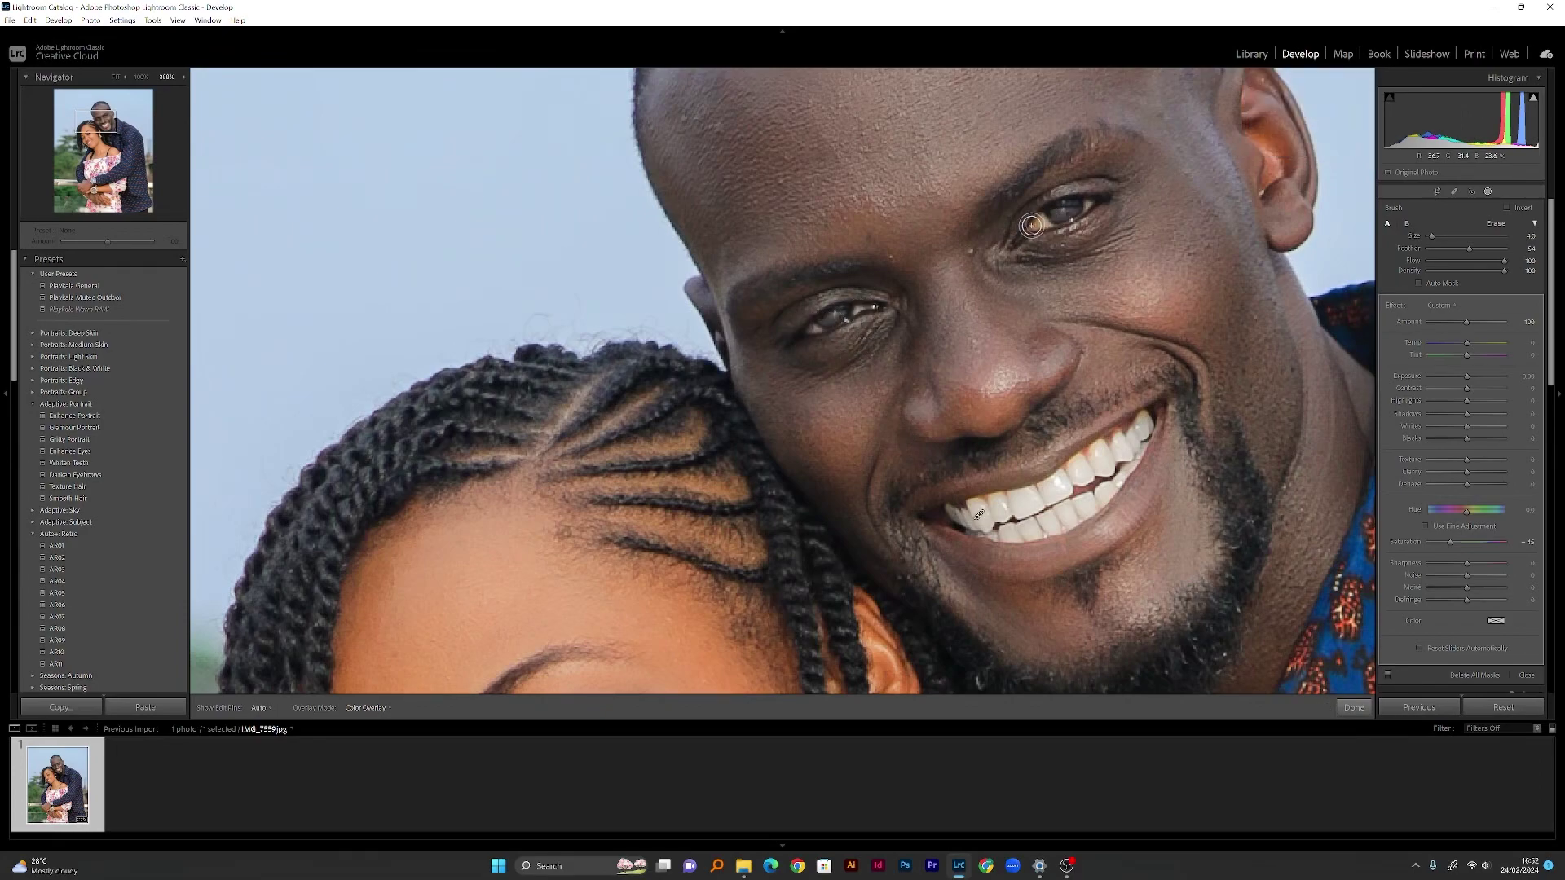
{"action": "key", "text": "h"}
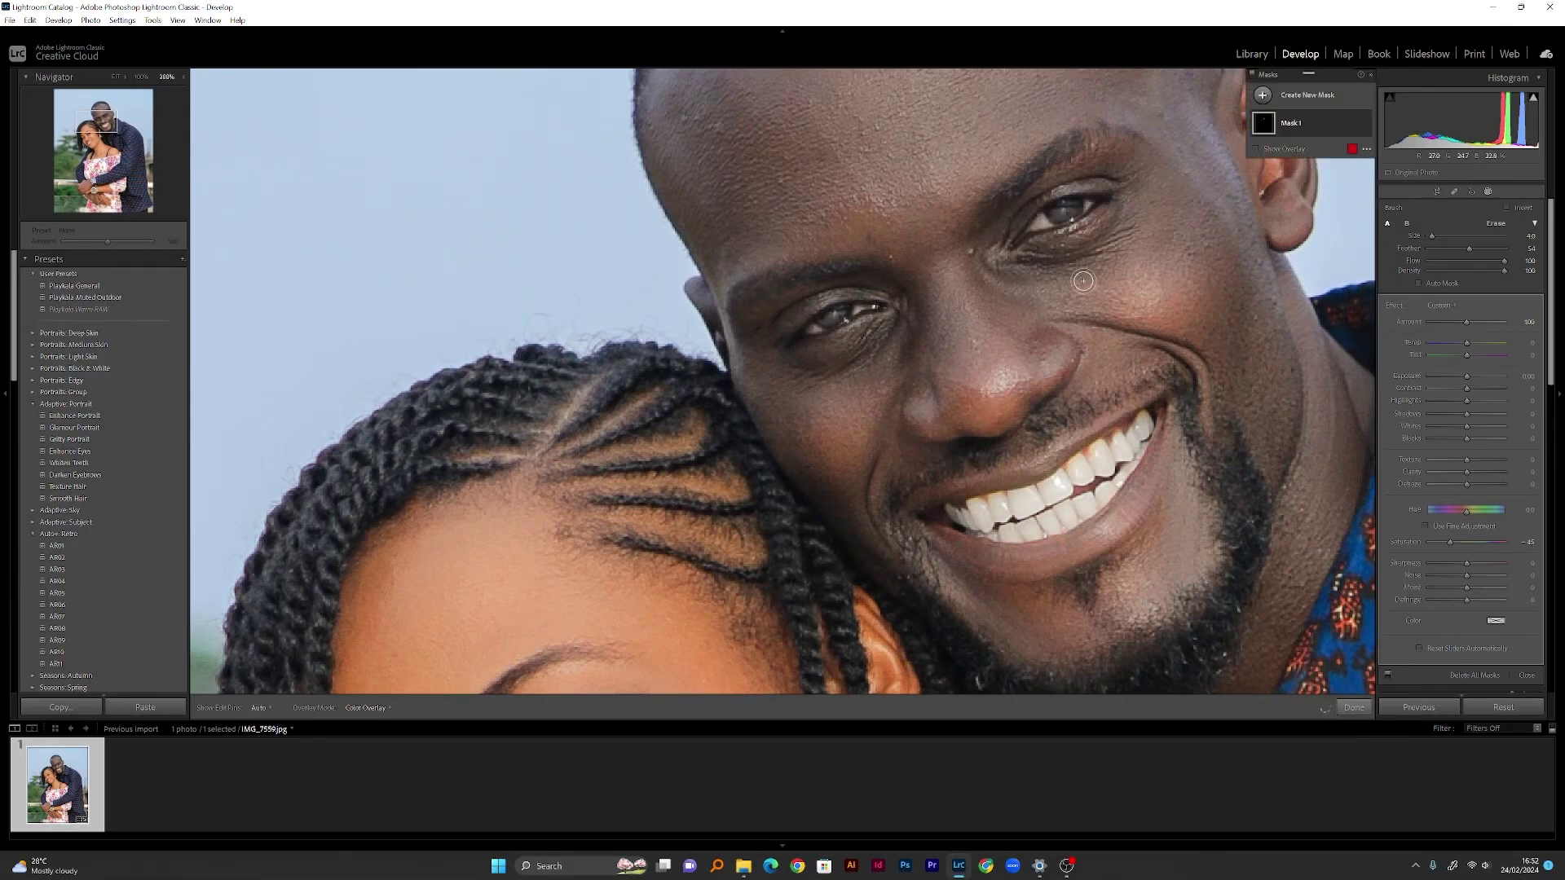
{"action": "left_click", "coordinate": [1354, 707]}
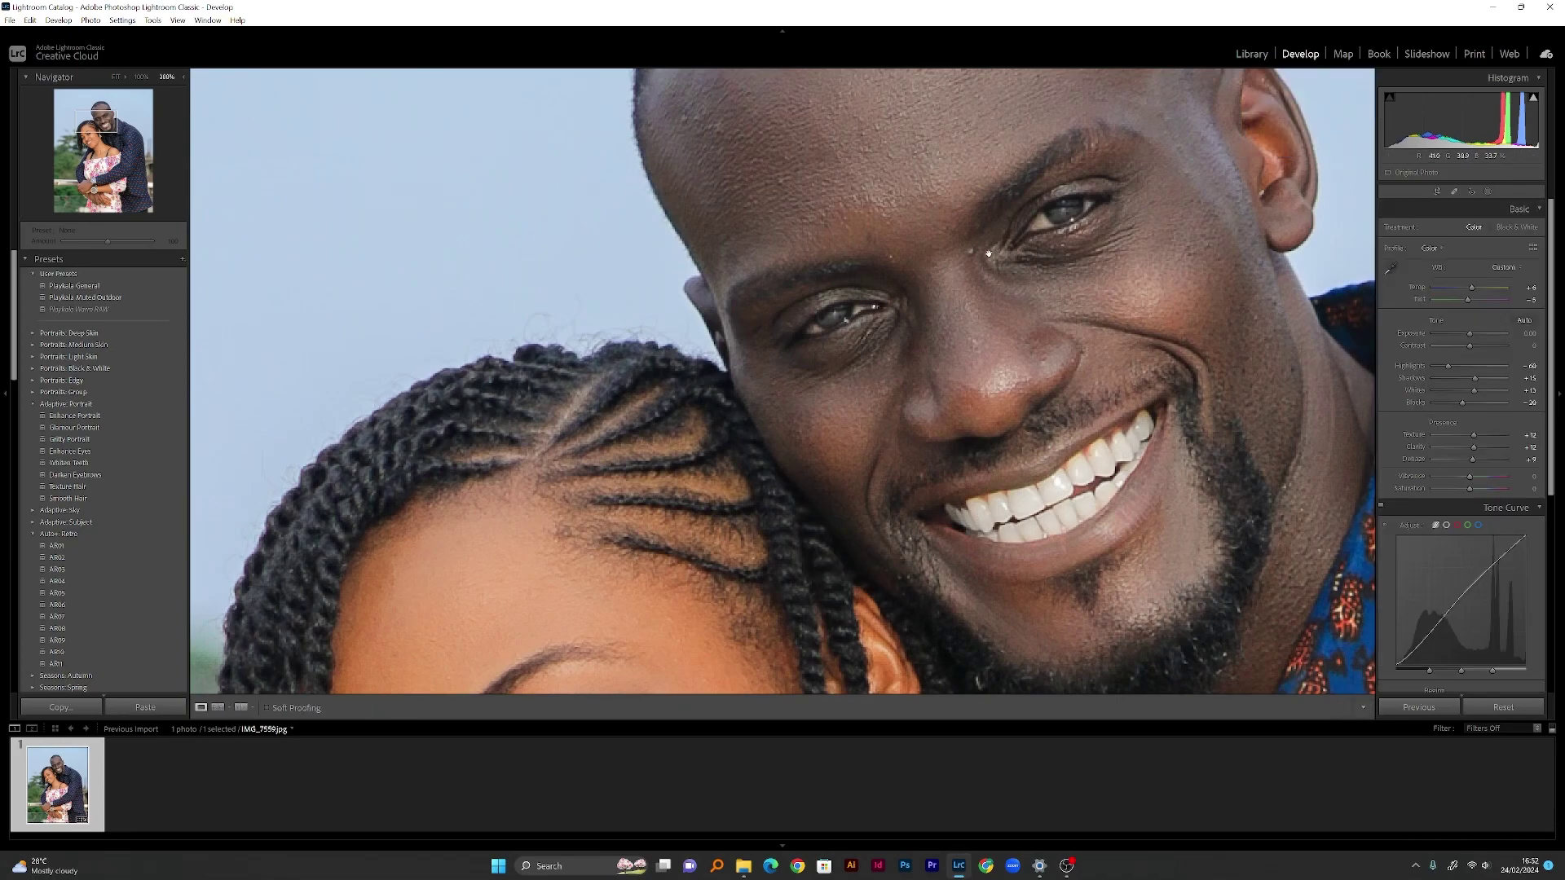
Heal a small blemish on the man's forehead and check the whole photo
{"action": "key", "text": "q"}
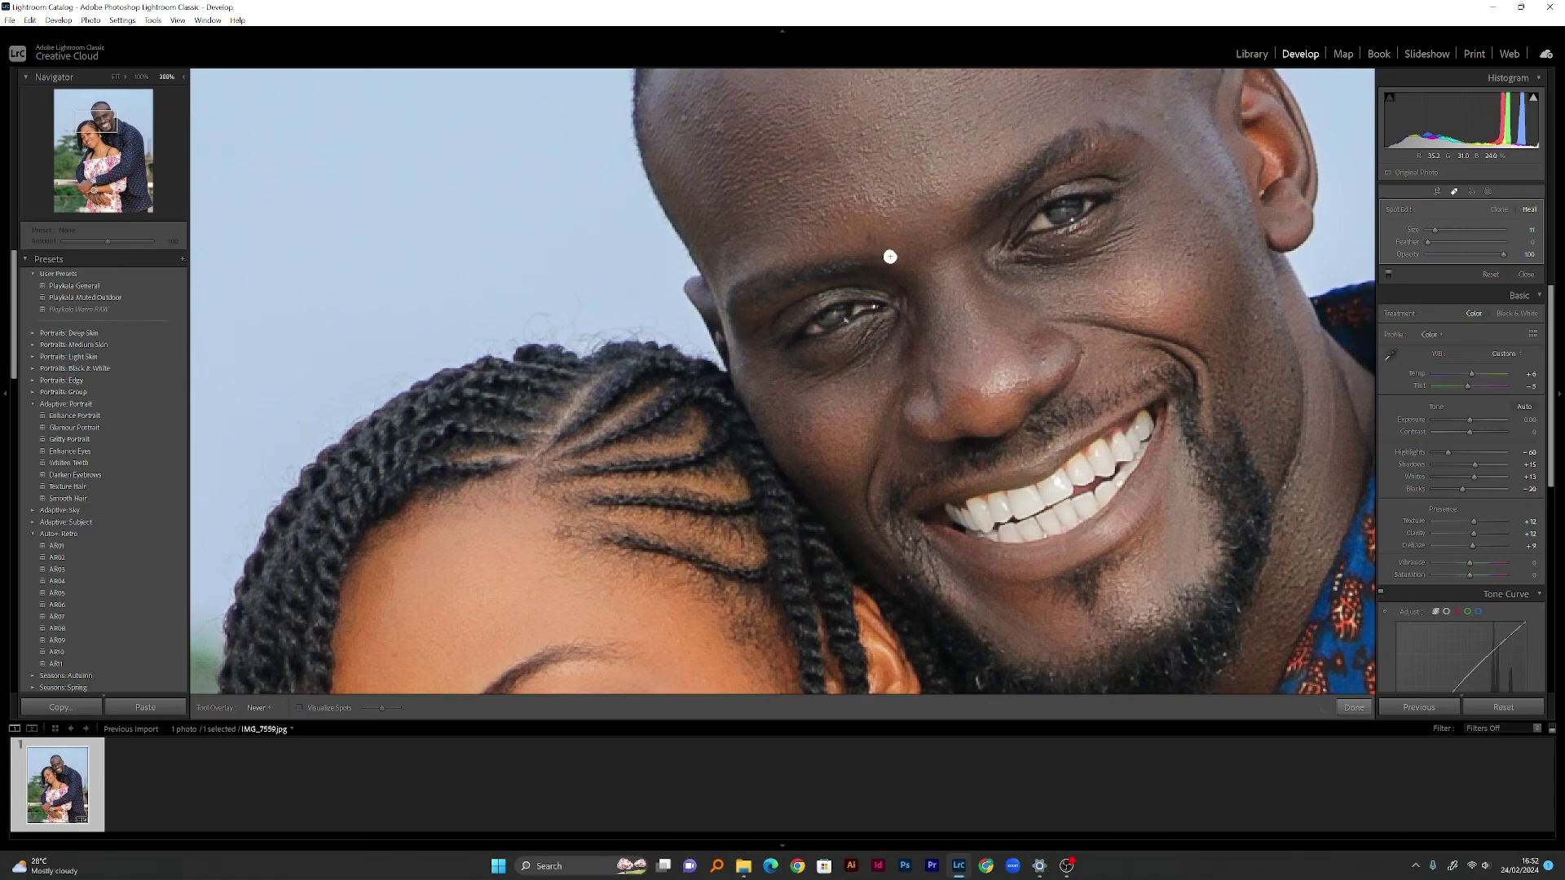
{"action": "left_click_drag", "start_coordinate": [717, 128], "coordinate": [717, 130]}
{"action": "key", "text": "z"}
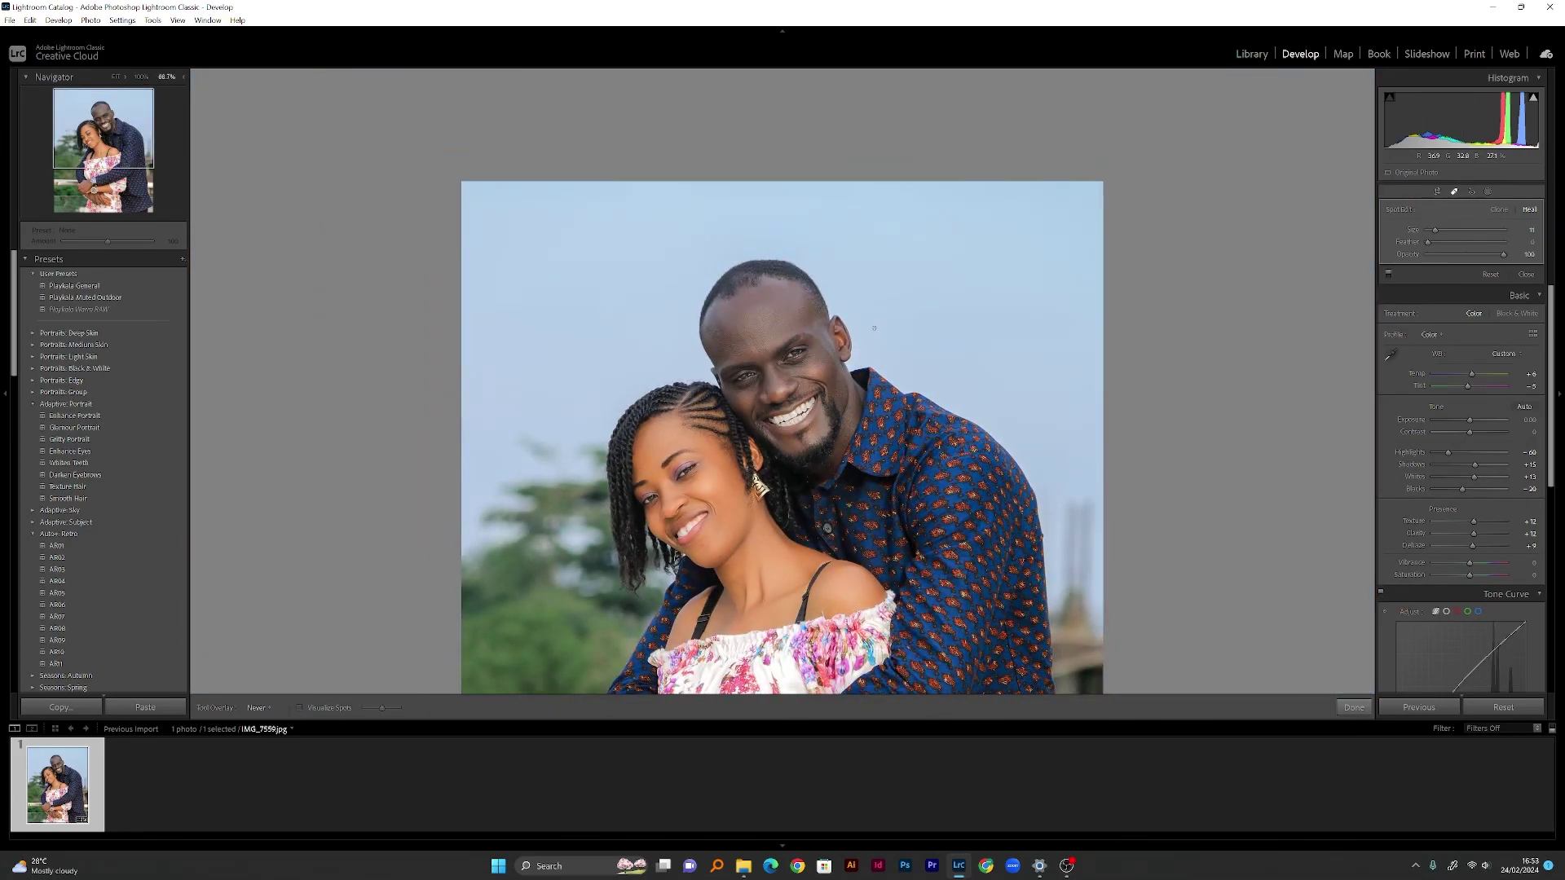
{"action": "key", "text": "ctrl+minus"}
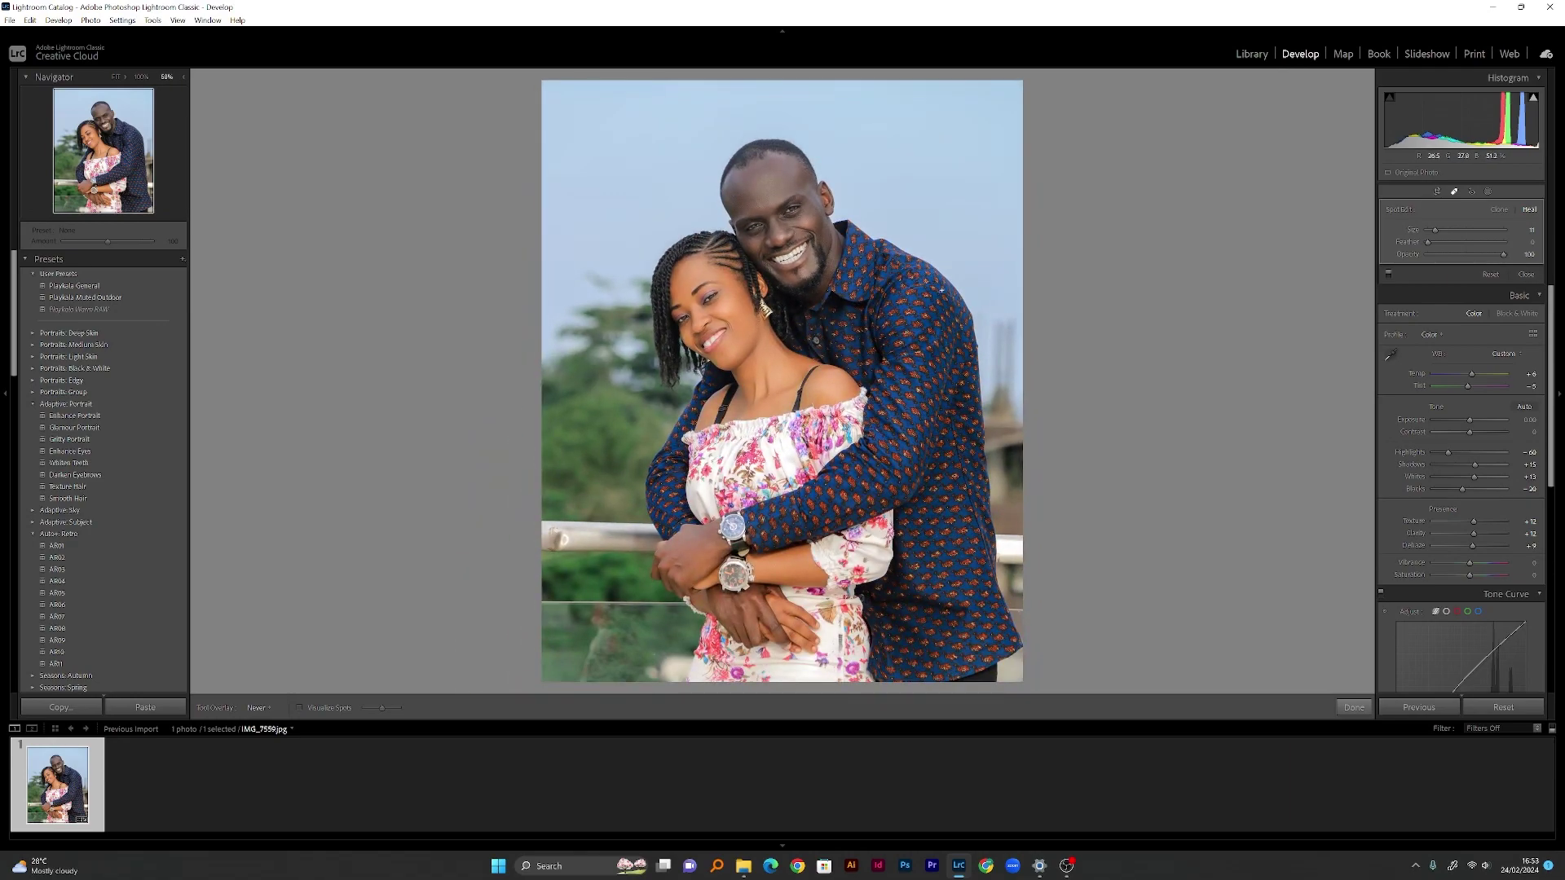
Tint the shadows slightly teal and the highlights slightly yellow with Color Grading, compare it off and on, and close the healing tool
{"action": "left_click_drag", "start_coordinate": [1550, 440], "coordinate": [1545, 636]}
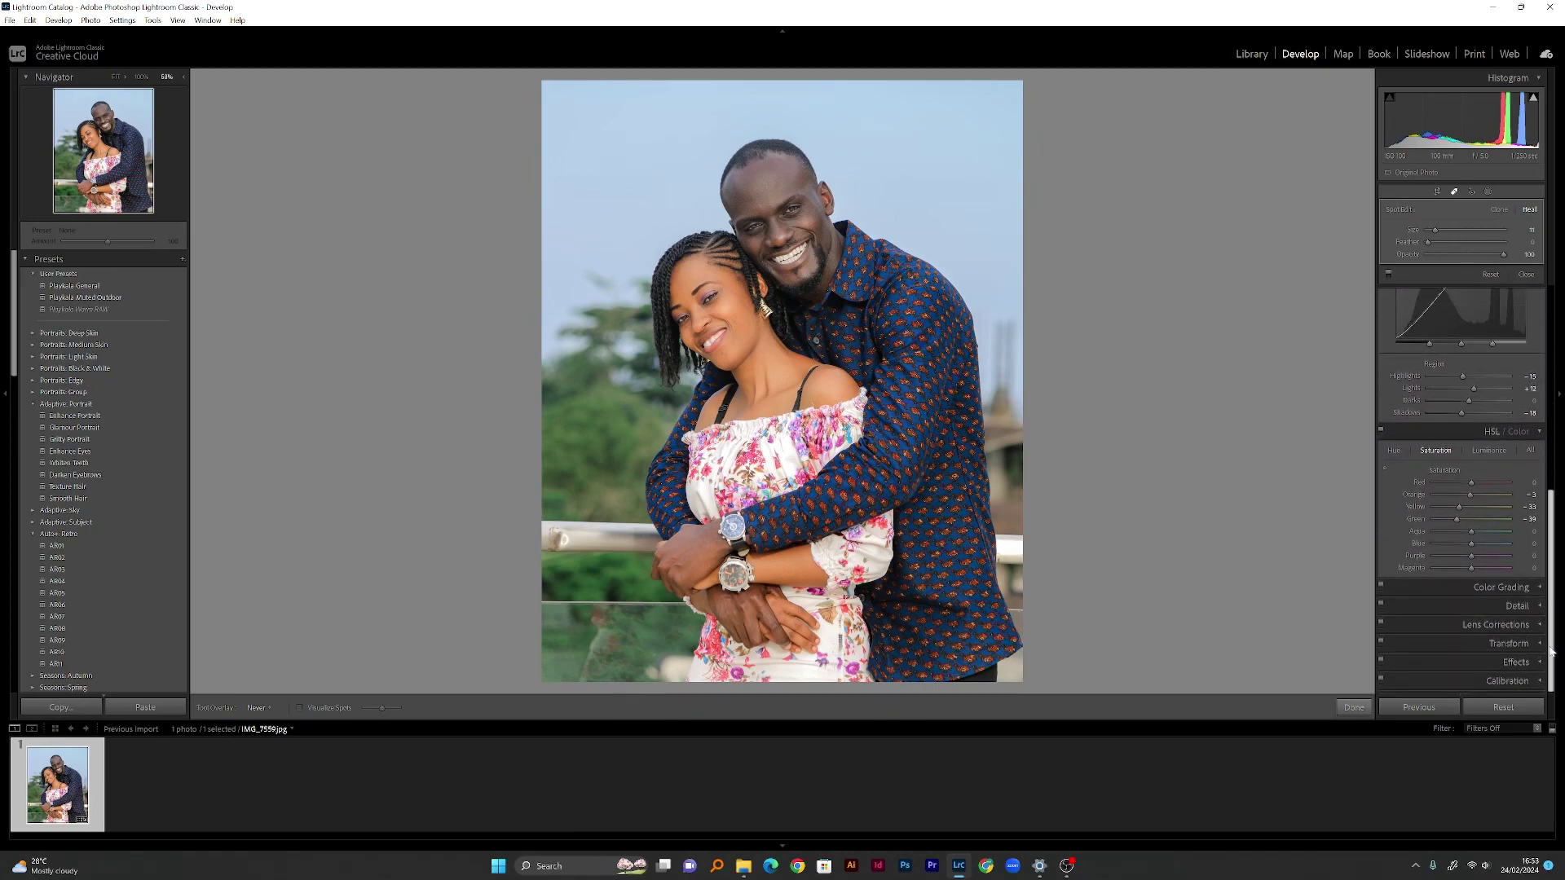
{"action": "left_click", "coordinate": [1498, 590]}
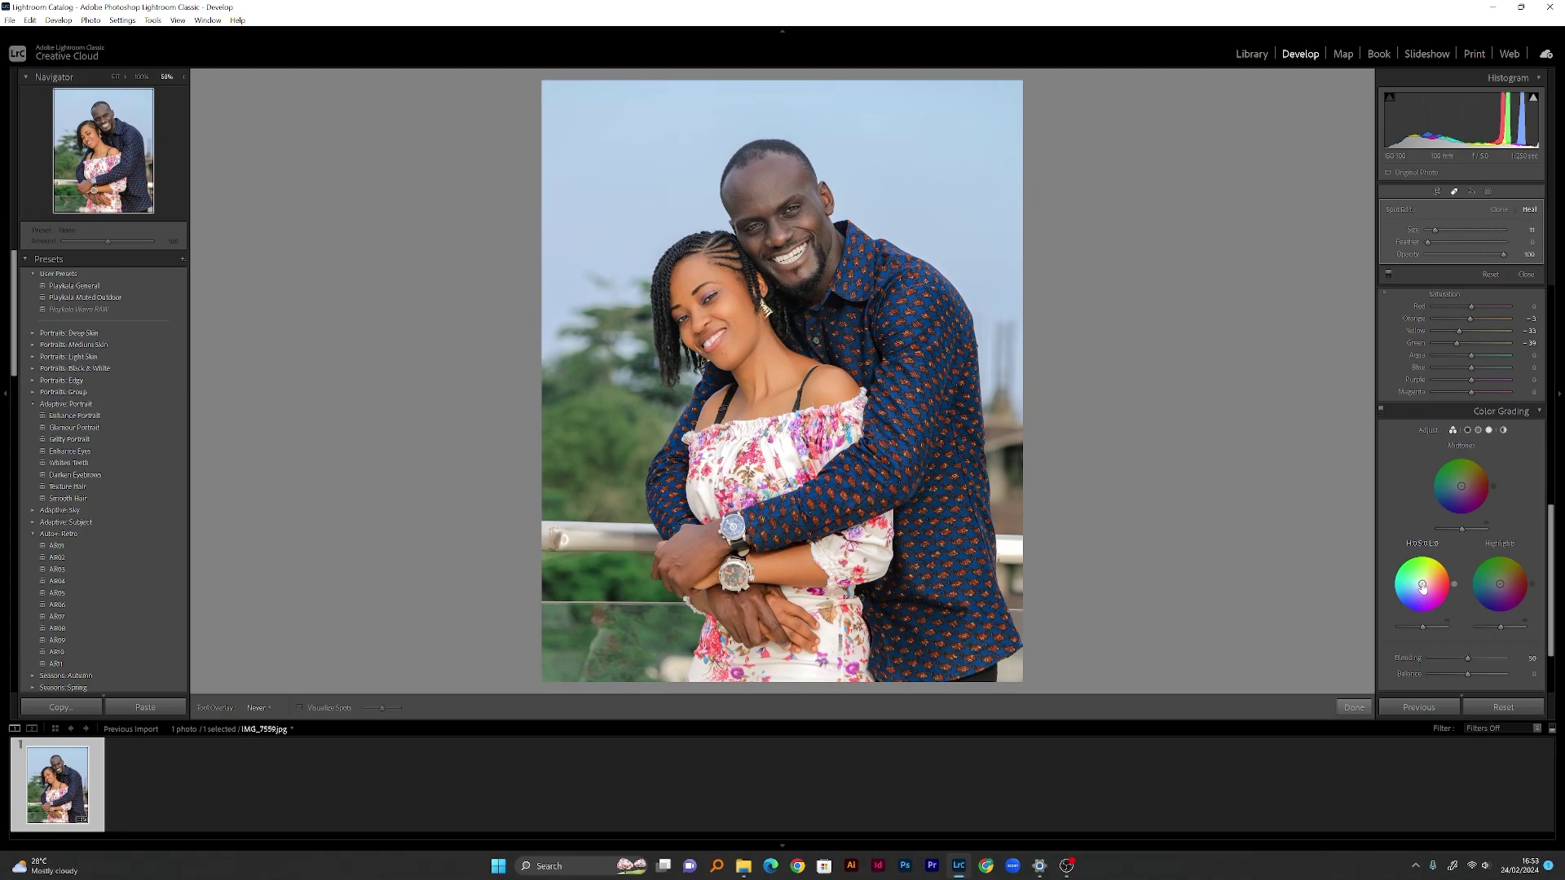
{"action": "left_click_drag", "start_coordinate": [1422, 586], "coordinate": [1418, 581]}
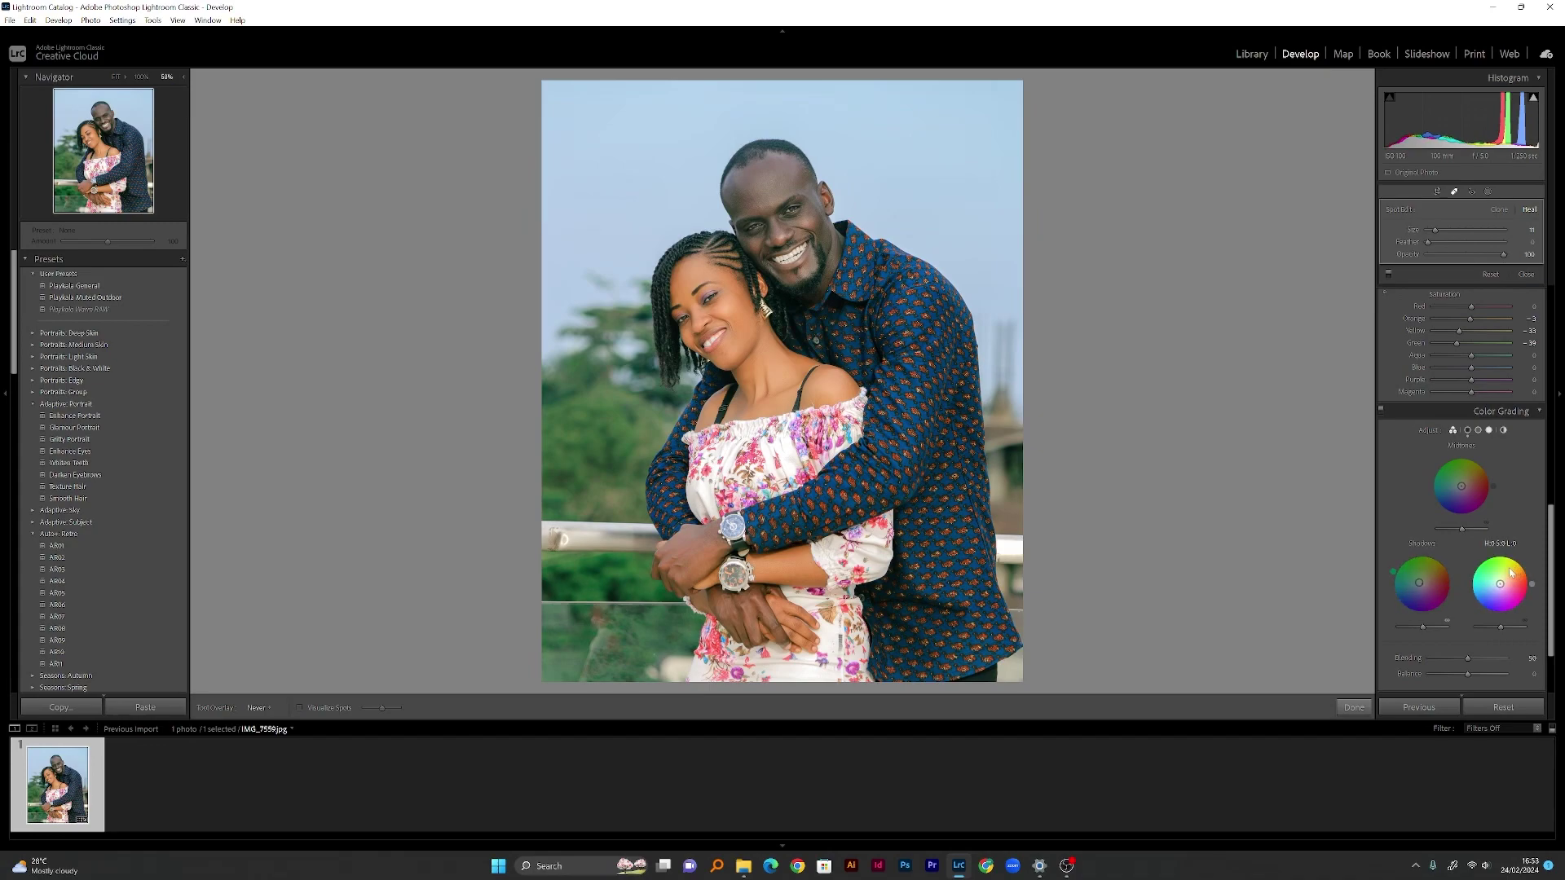
{"action": "left_click_drag", "start_coordinate": [1504, 581], "coordinate": [1515, 556]}
{"action": "left_click", "coordinate": [1381, 411]}
{"action": "left_click", "coordinate": [1381, 412]}
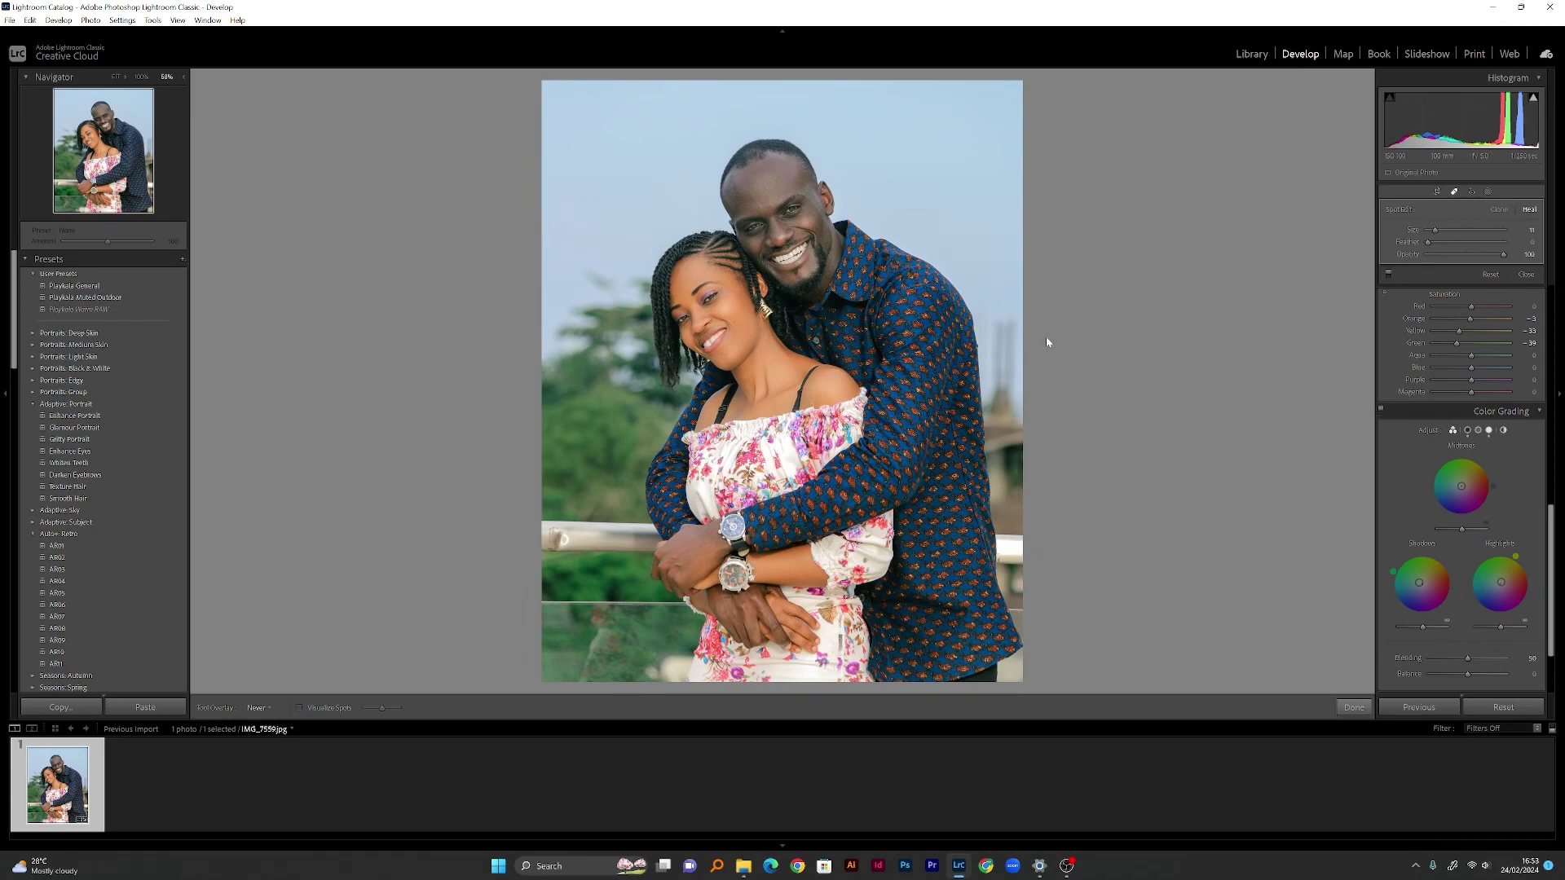
{"action": "key", "text": "ctrl+minus"}
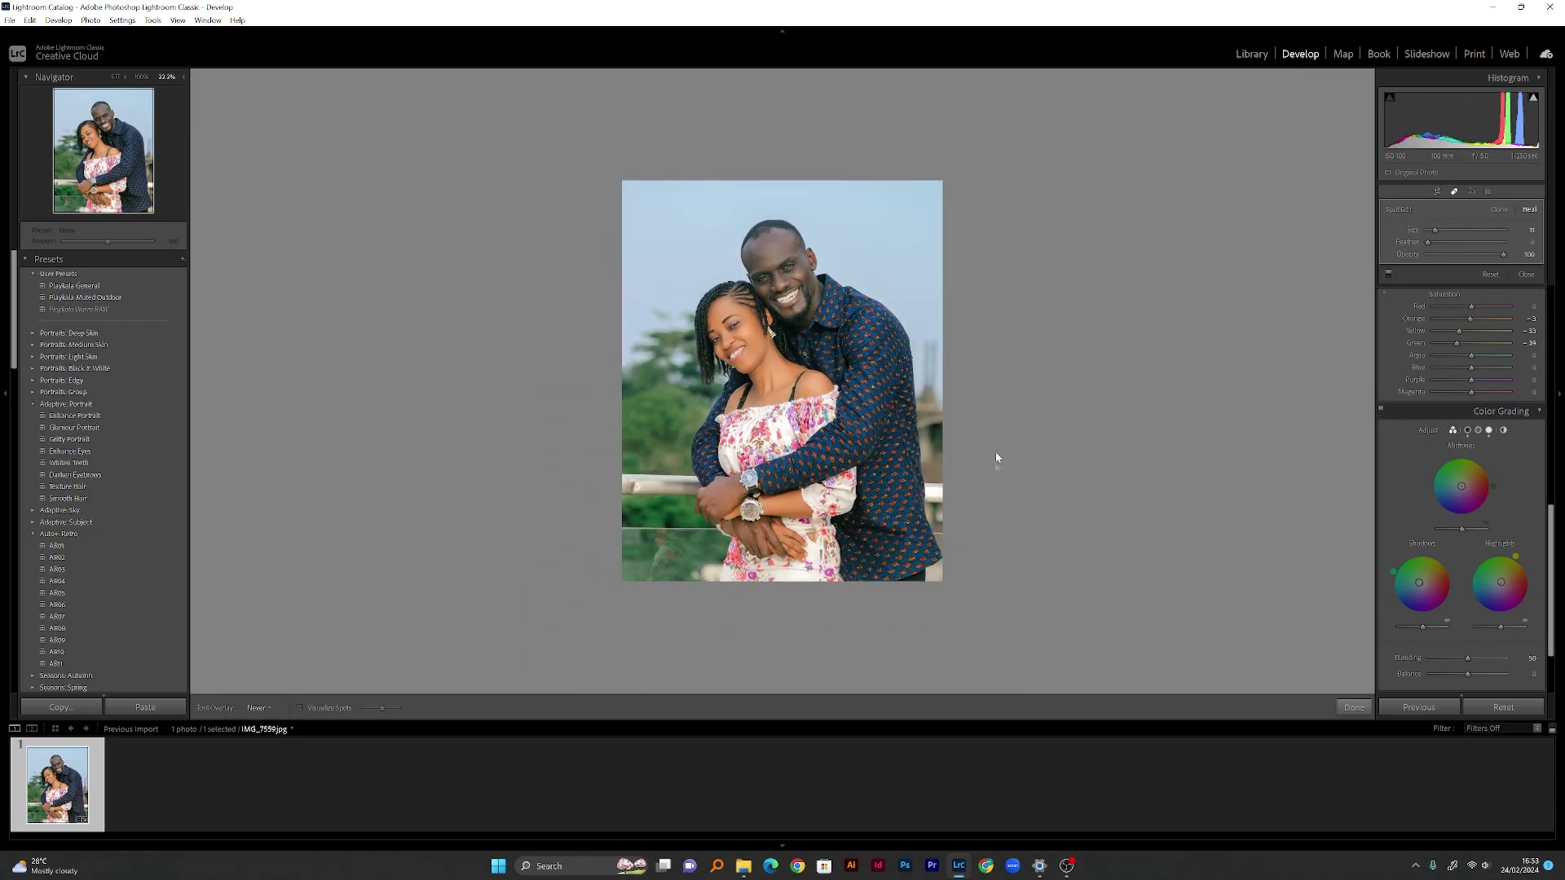
{"action": "left_click", "coordinate": [1353, 707]}
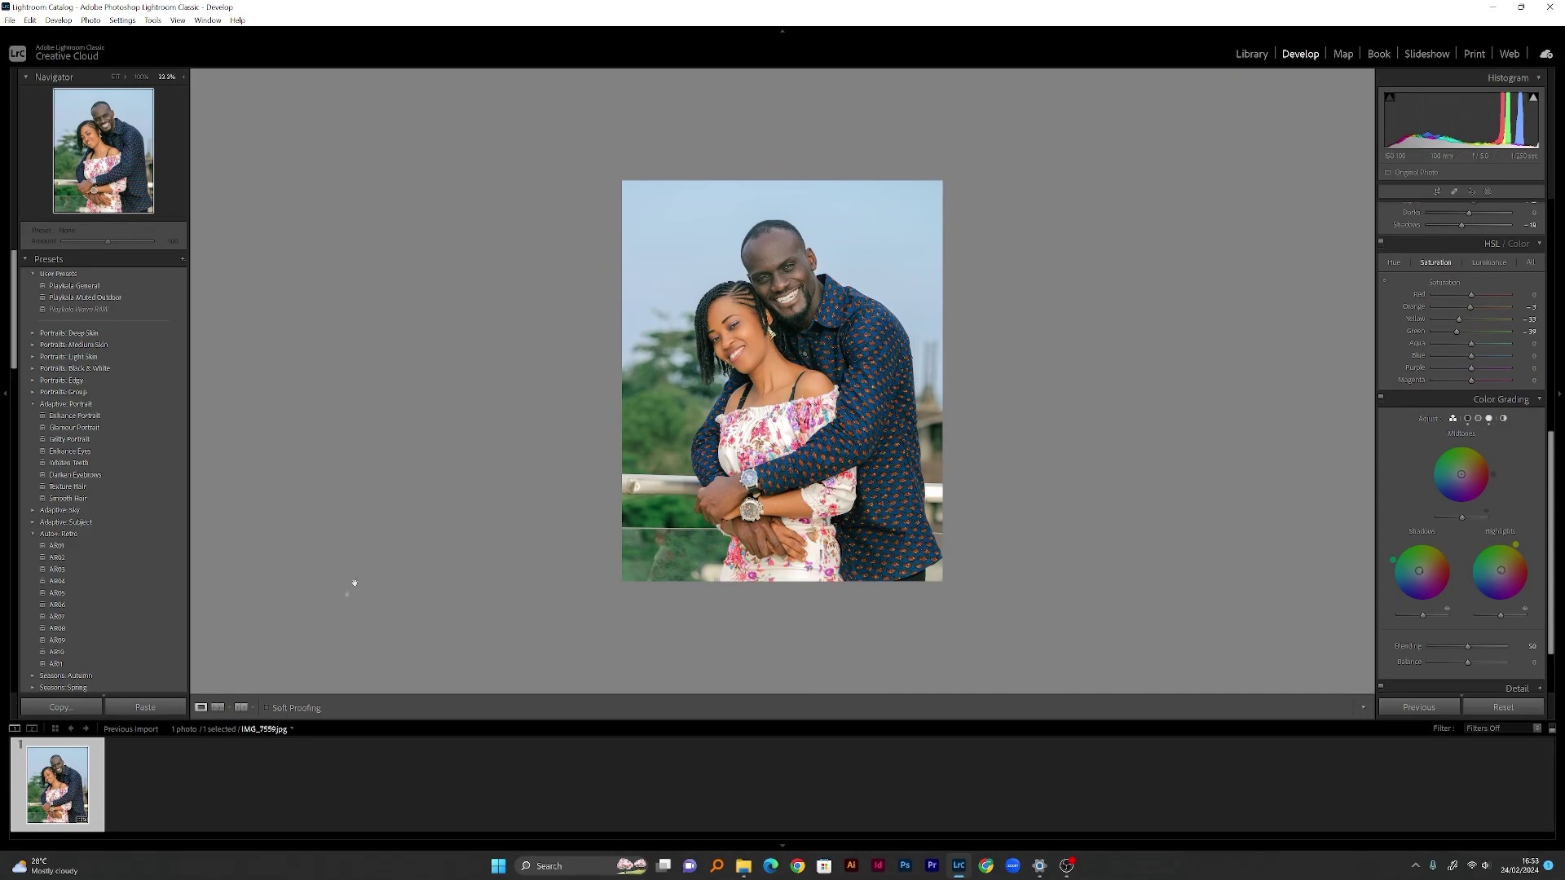
Compare the original and the edited photo side by side with the interface dimmed to black, including a closer view of the faces
{"action": "key", "text": "y"}
{"action": "left_click", "coordinate": [1143, 287]}
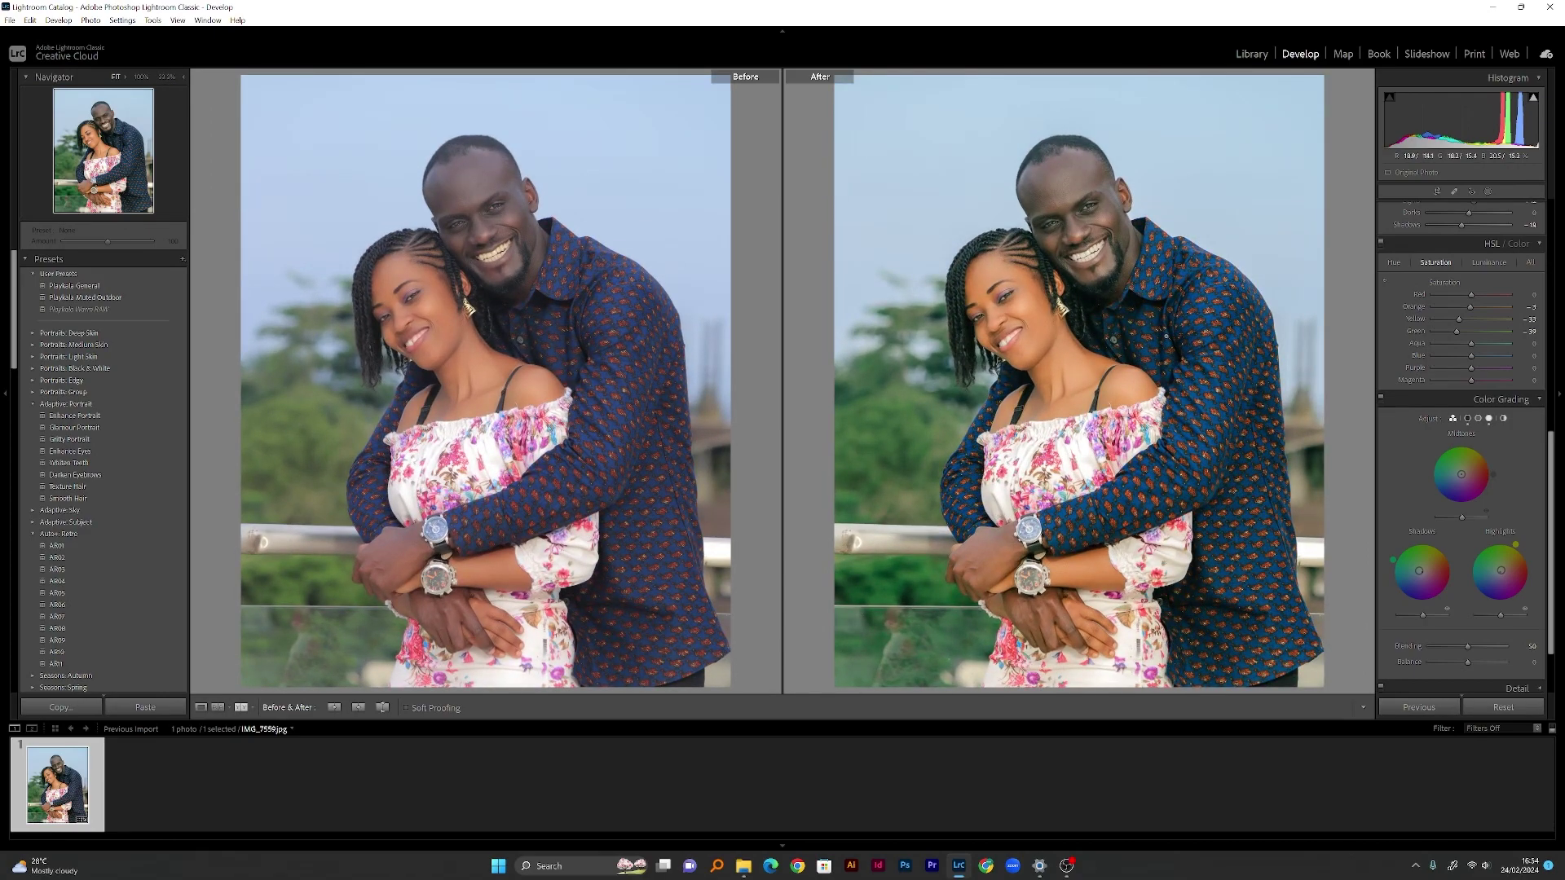
{"action": "key", "text": "l"}
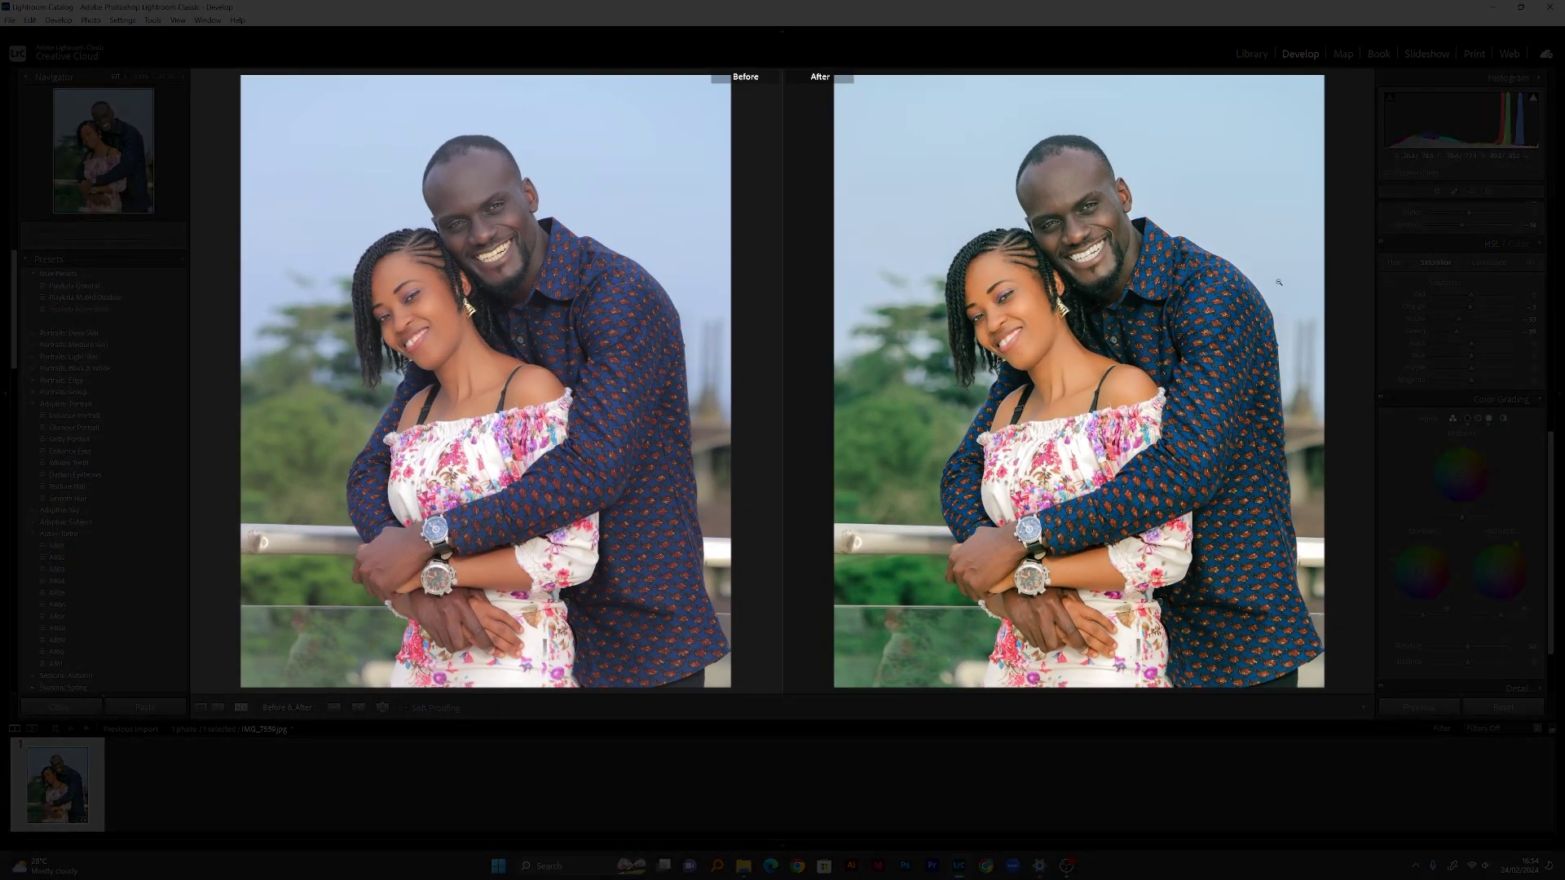
{"action": "key", "text": "l"}
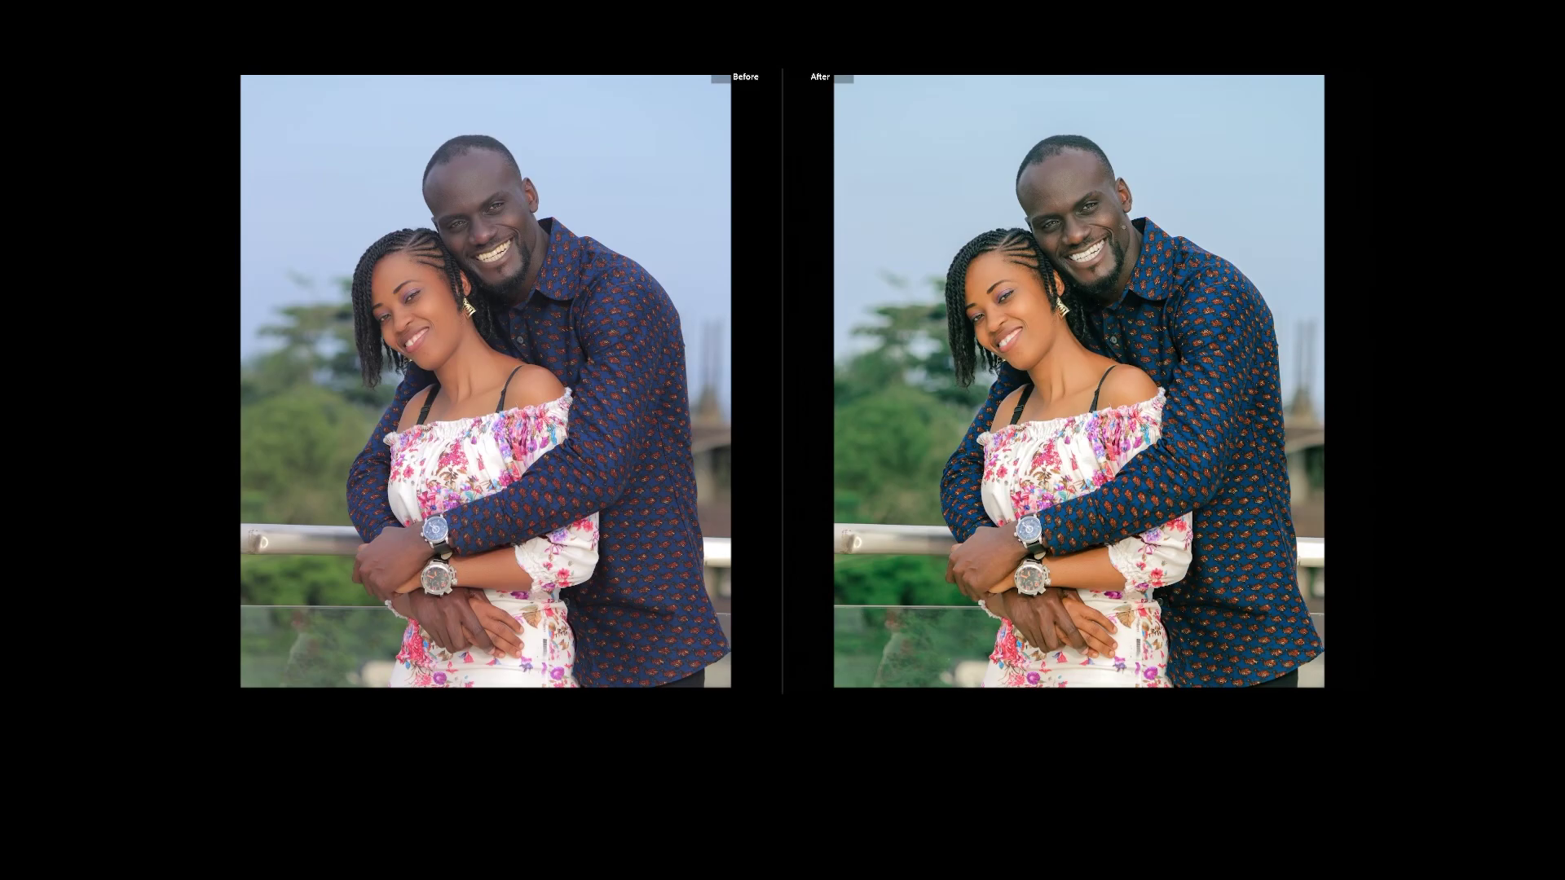
{"action": "left_click", "coordinate": [1085, 214]}
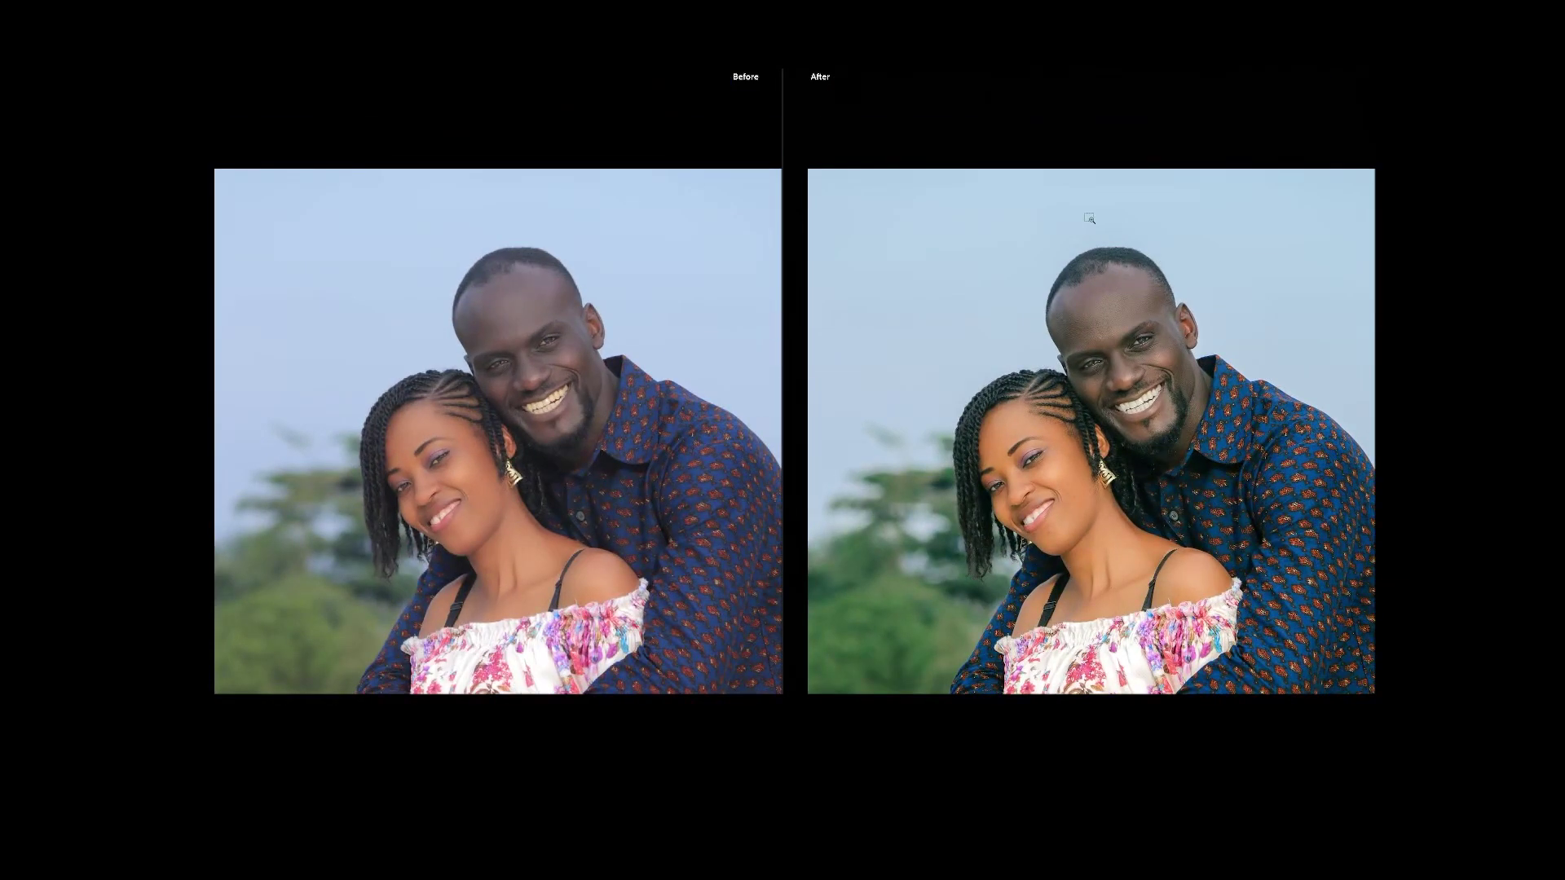
{"action": "left_click", "coordinate": [1096, 226]}
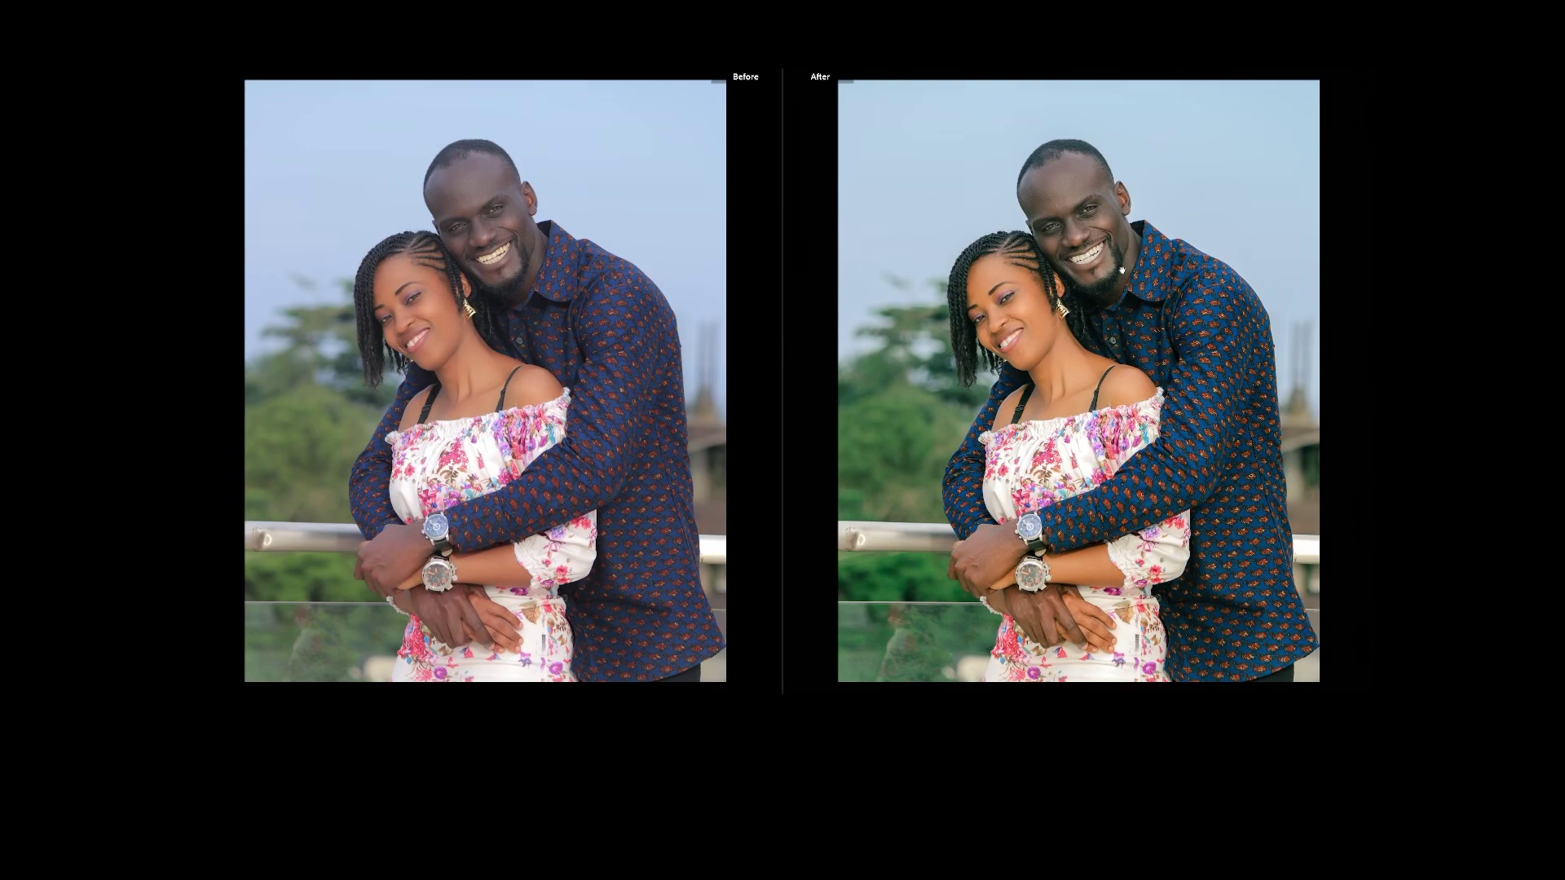